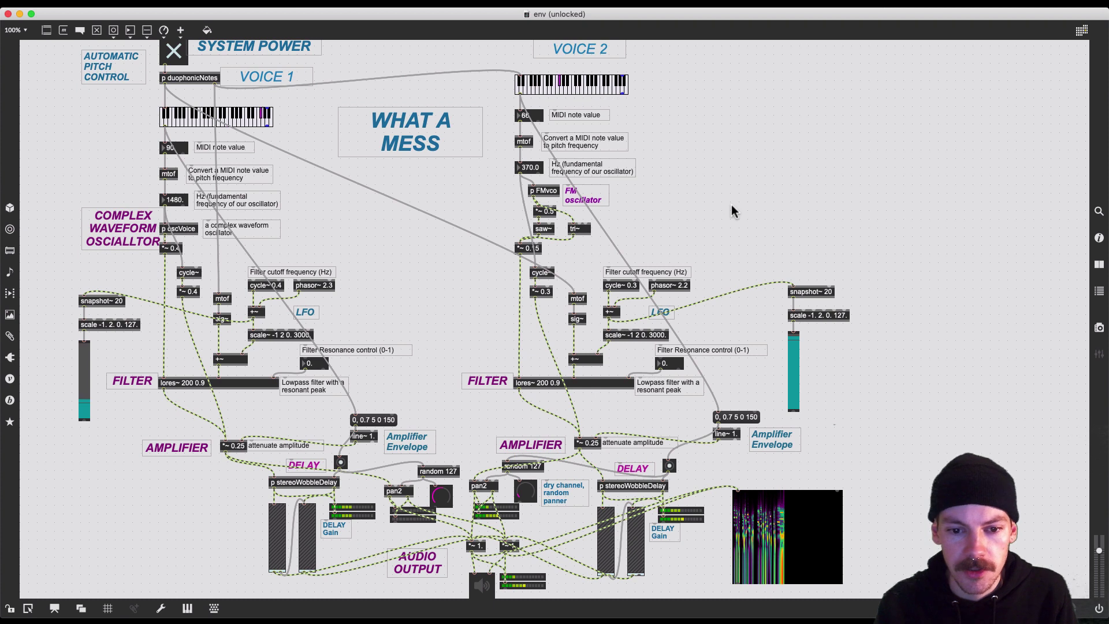
left_click(351, 350)
left_click(316, 271)
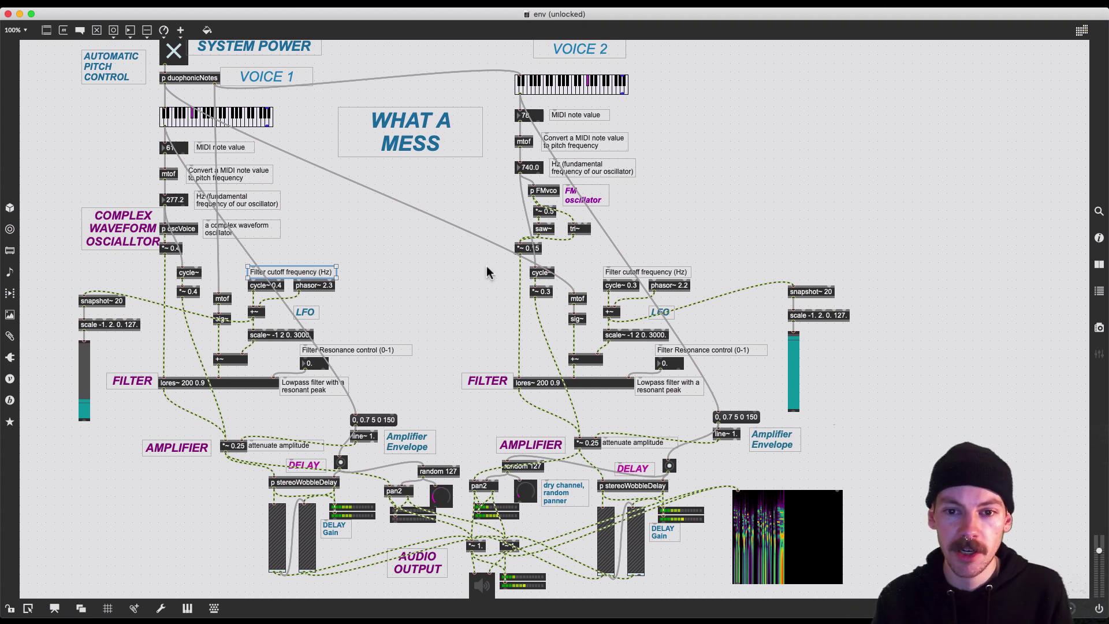
left_click(565, 211)
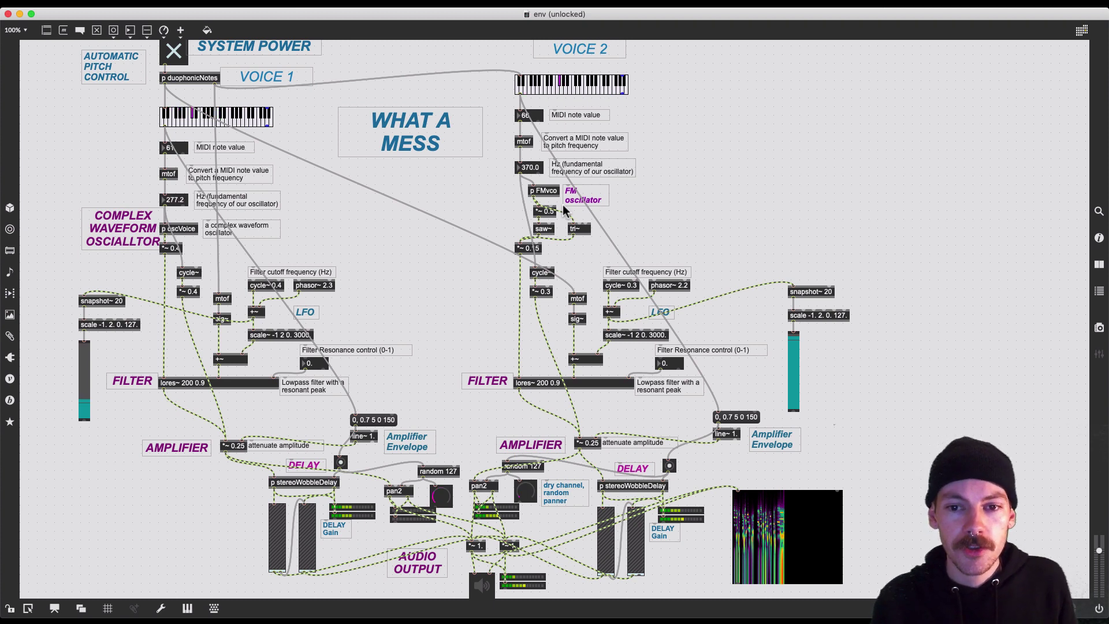
Step: Add an empty comment box and place it beside the snapshot~ 20 object of Voice 2
left_click(775, 110)
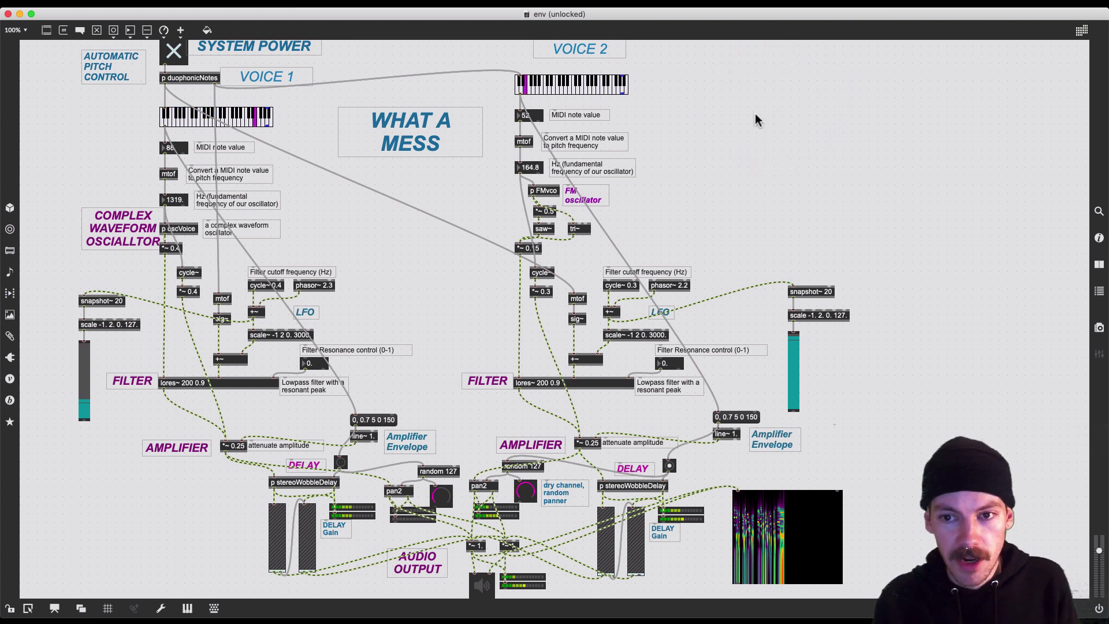
key("n")
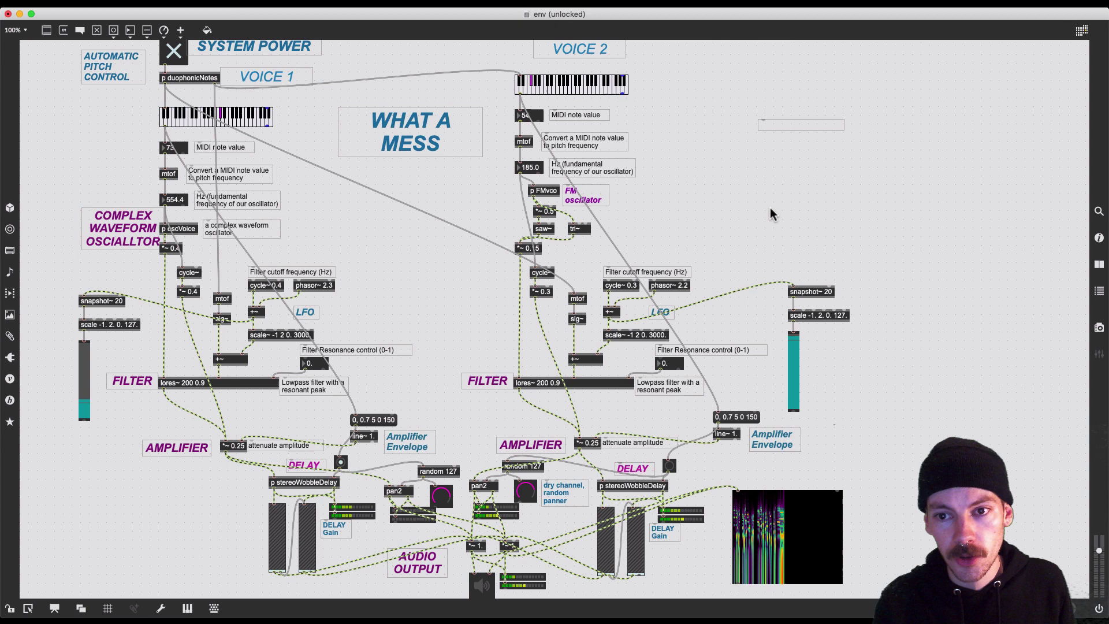
left_click(771, 206)
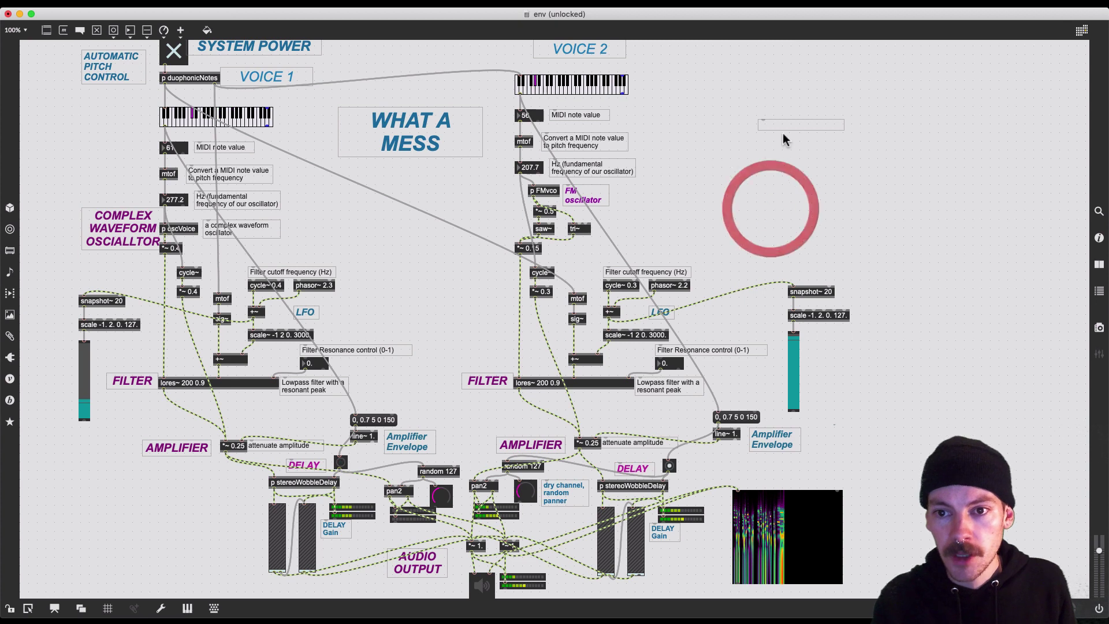
left_click(784, 127)
left_click_drag(784, 127, 868, 288)
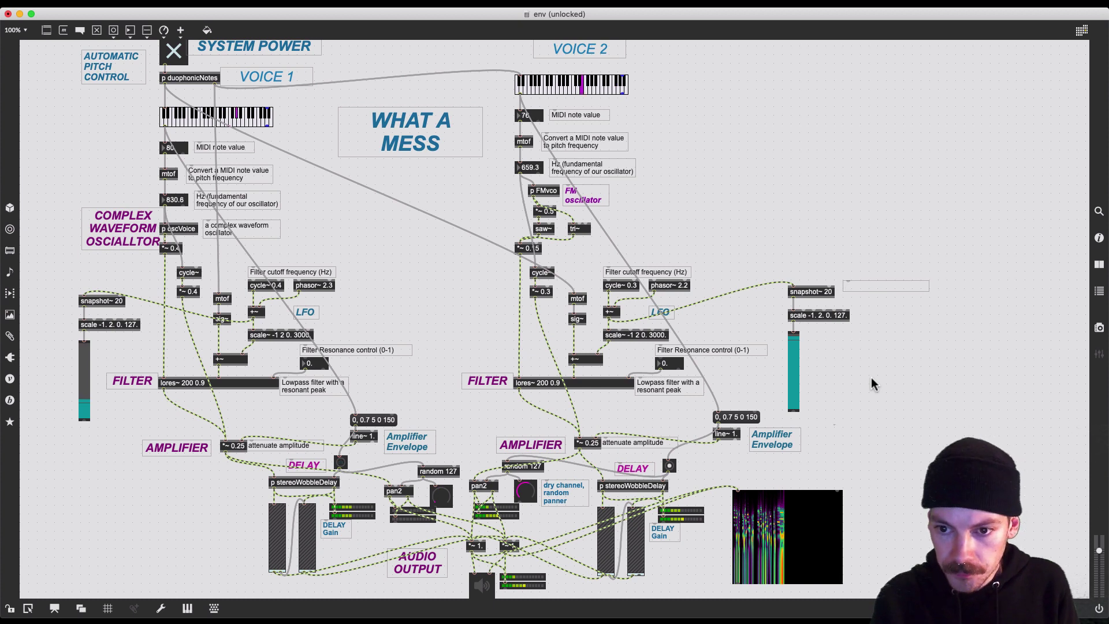
Step: Enter "show the filter frequency" in the comment next to Voice 2's snapshot~ and narrow it so the text wraps onto two lines
type("show")
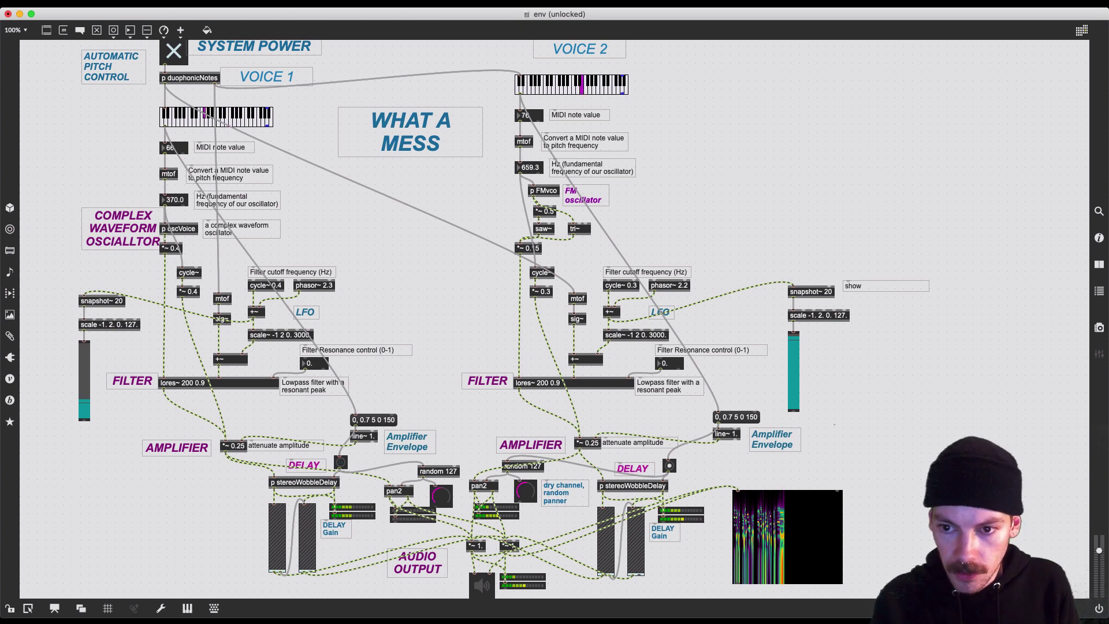
type(" the fil")
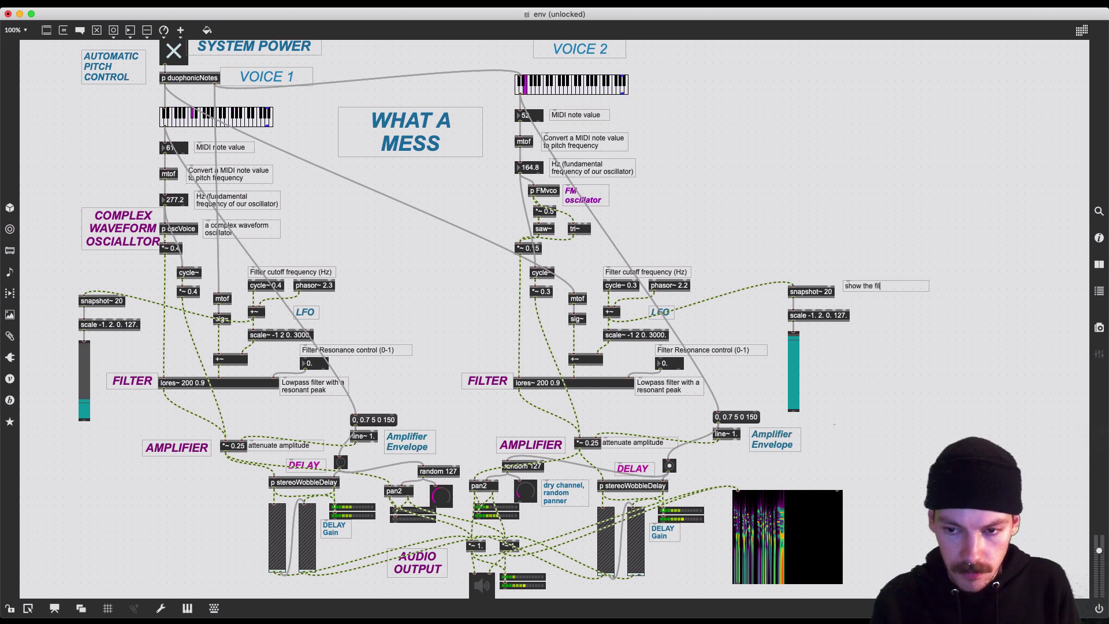
type("ter frequency")
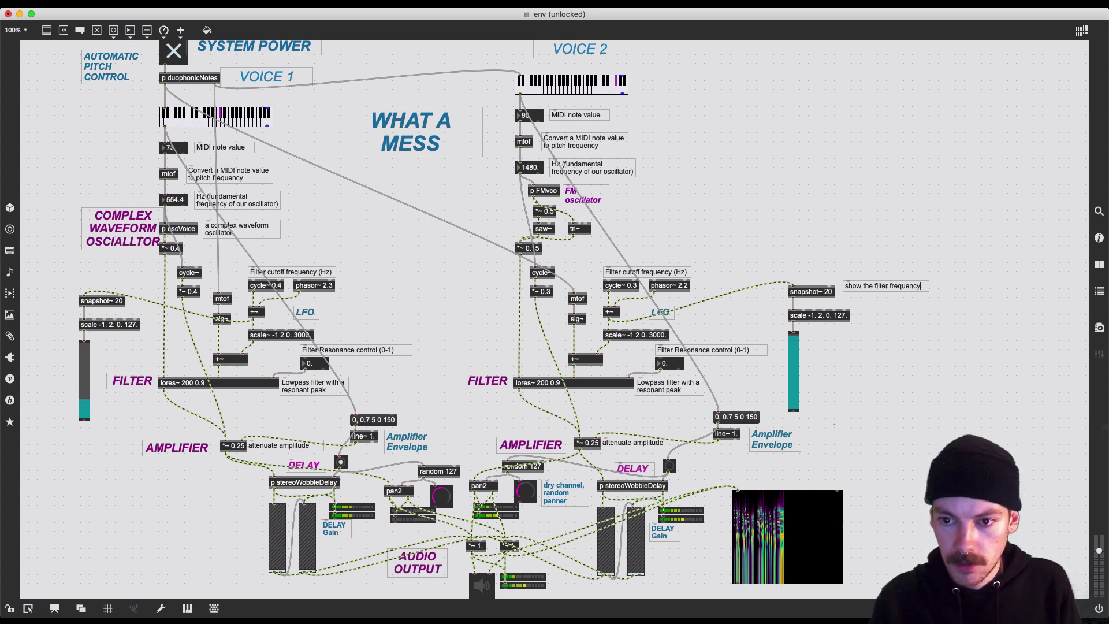
left_click(909, 438)
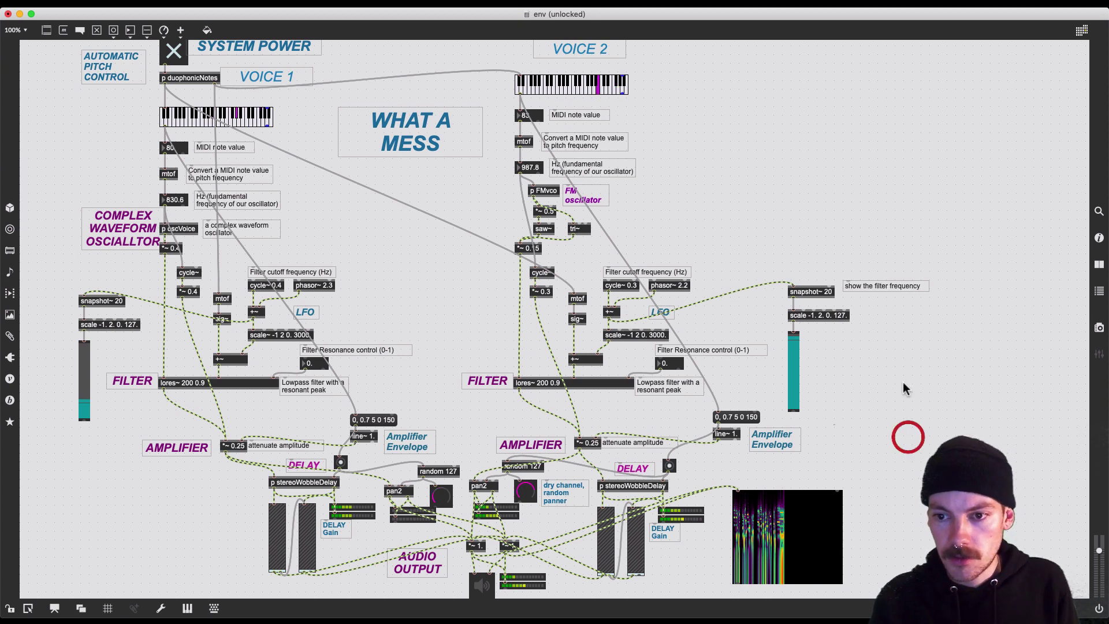
left_click(877, 288)
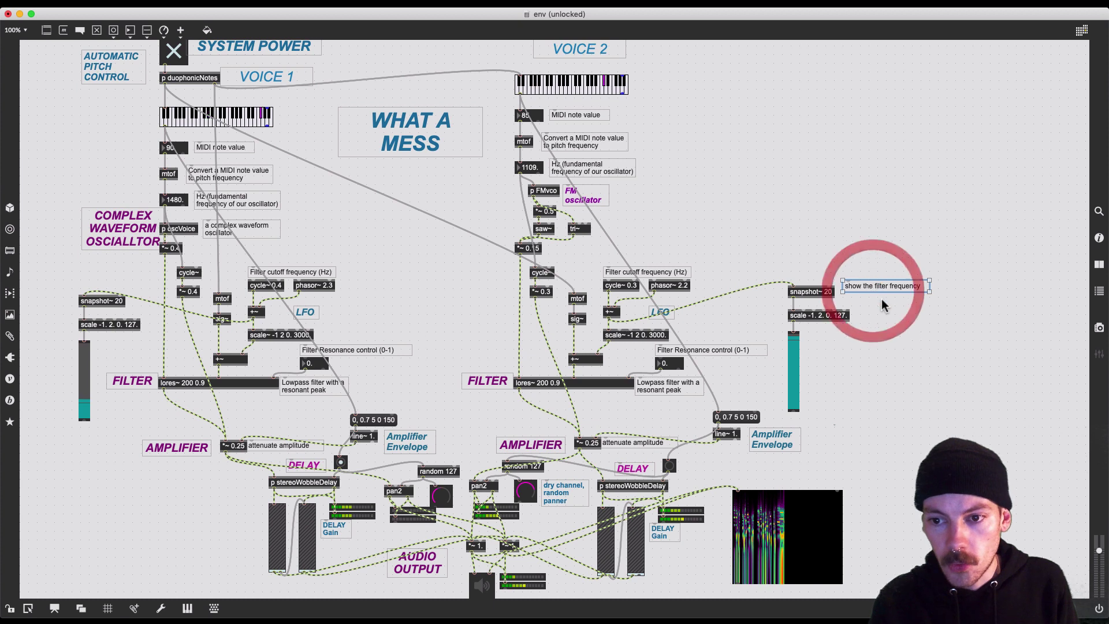
mouse_move(886, 289)
left_mouse_down()
mouse_move(924, 299)
mouse_move(884, 307)
mouse_move(893, 308)
left_mouse_up()
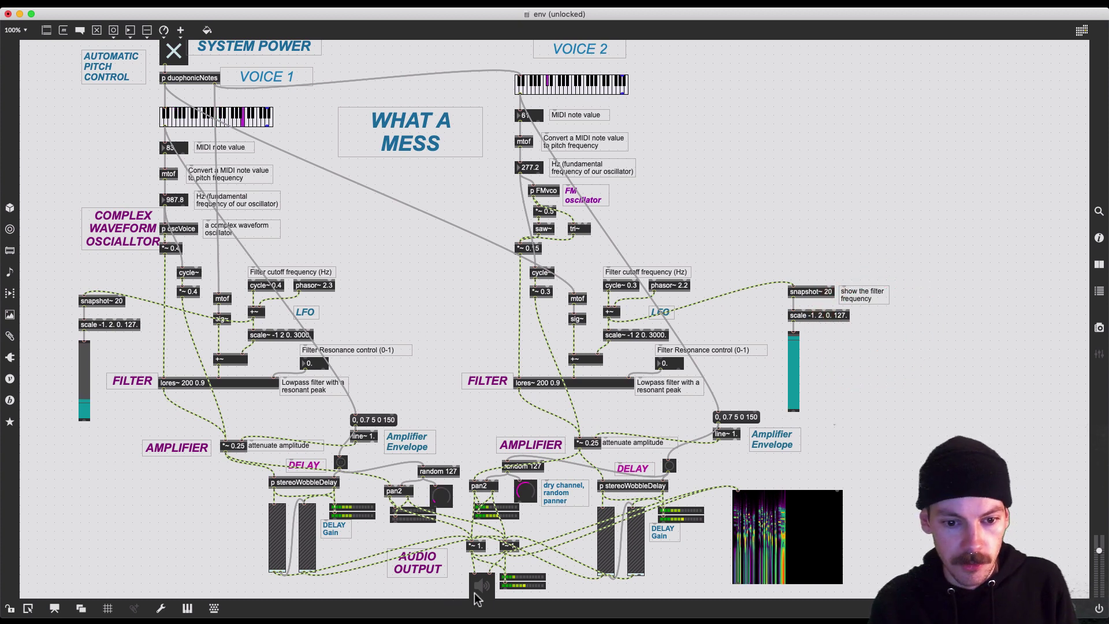
Step: Raise the delay gain sliders of both voices to a little over half while the audio output runs, and stop the audio
left_click(480, 587)
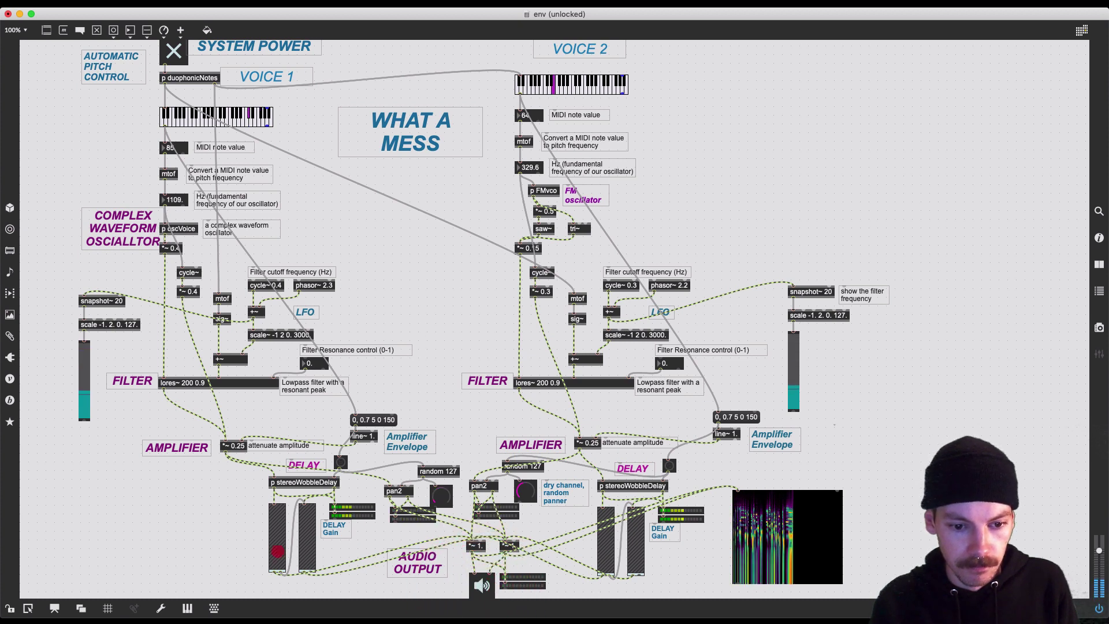
left_click_drag(282, 547, 278, 529)
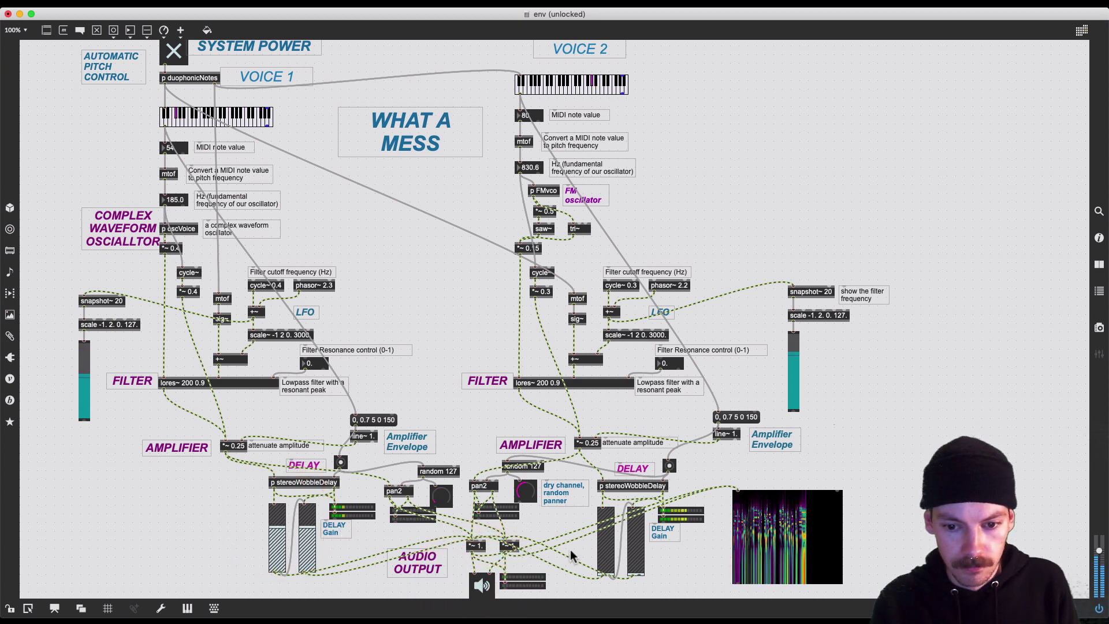
left_click_drag(604, 572, 605, 535)
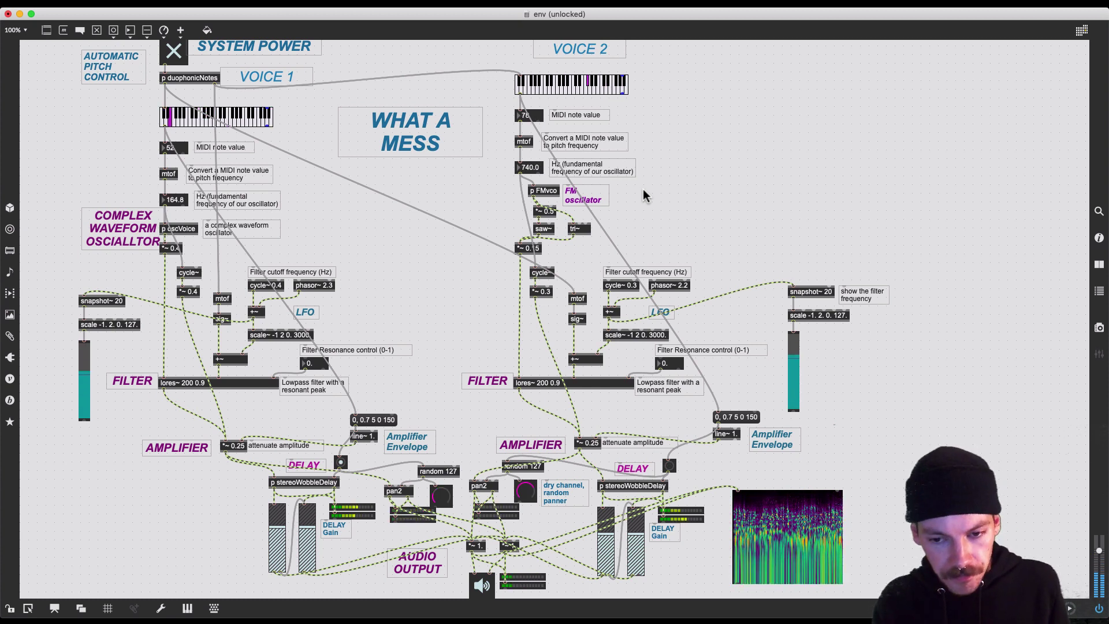
left_click(485, 586)
left_click(484, 586)
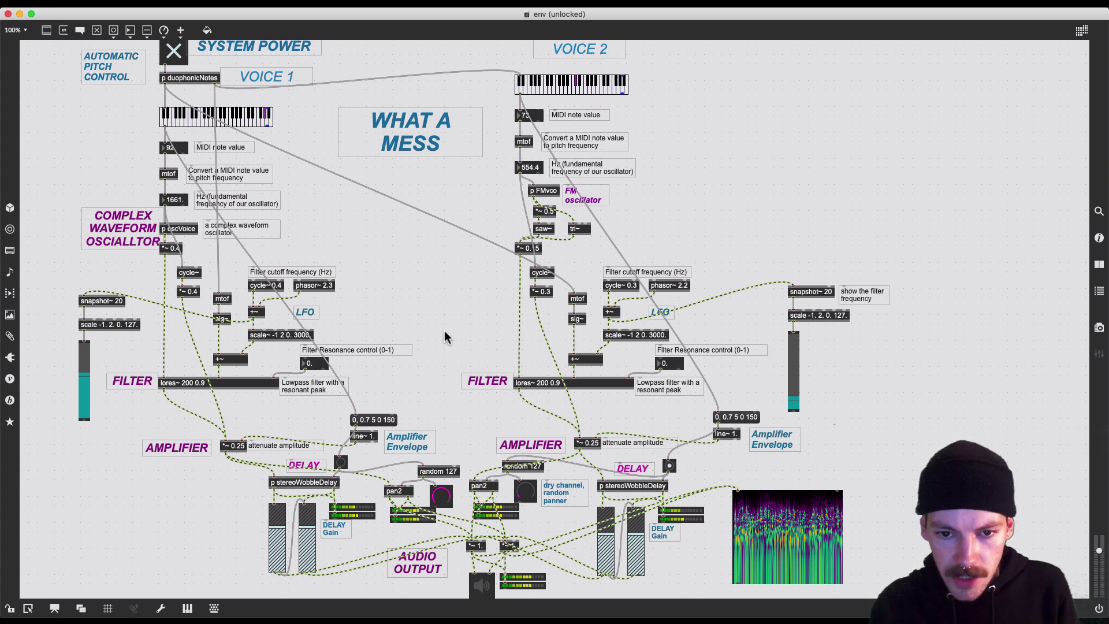
Step: Select everything in the patch and apply Route Patch Cords to tidy all the connections
key("super+a")
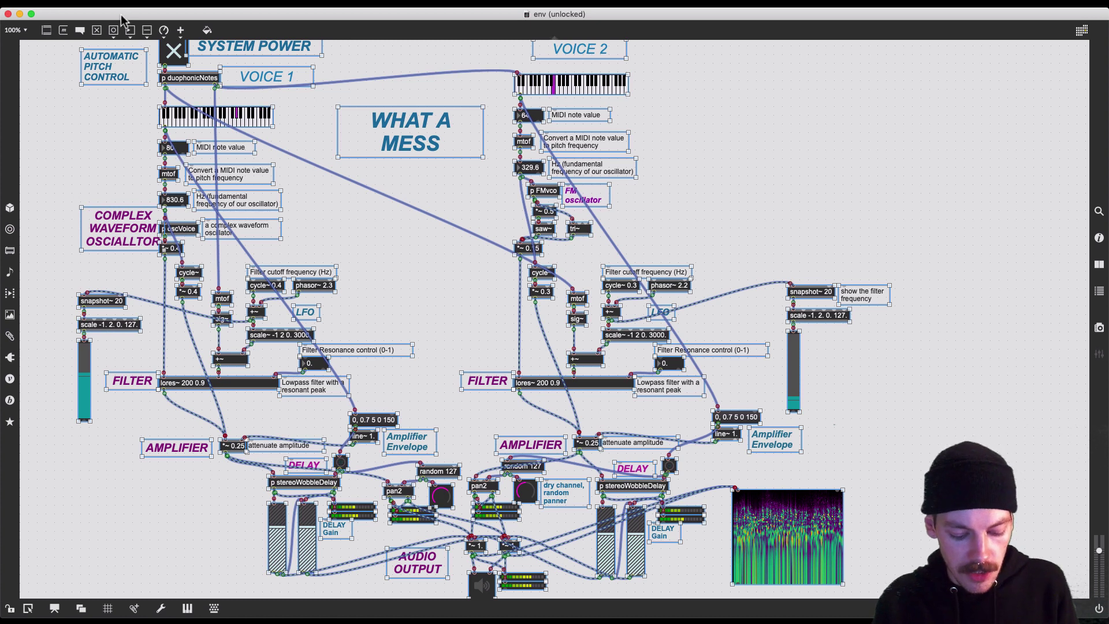
key("super+shift+y")
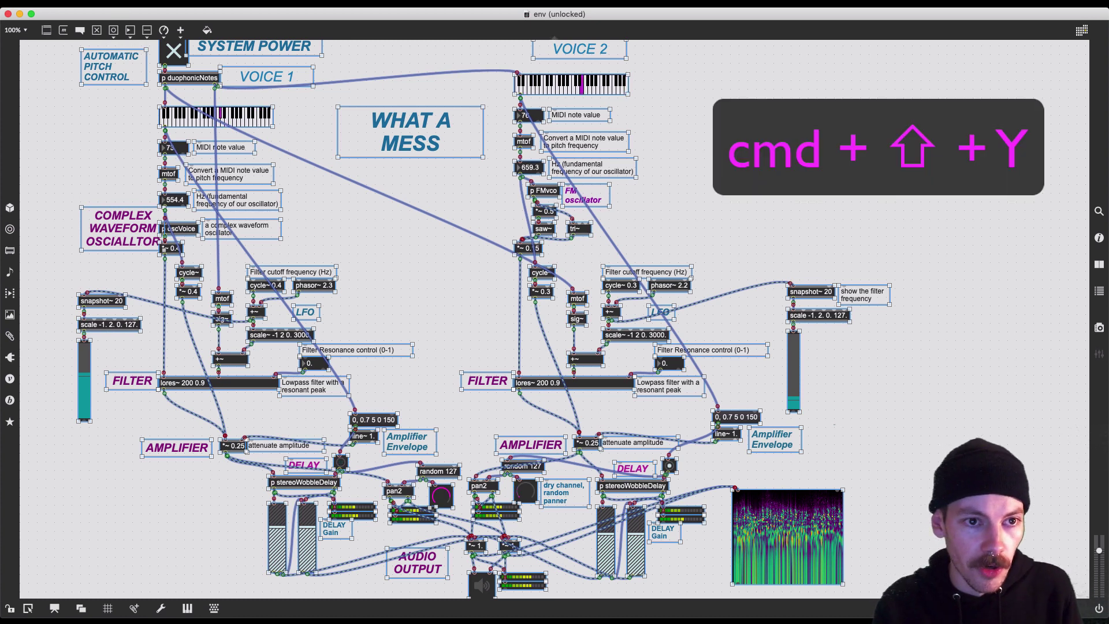
left_click(163, 30)
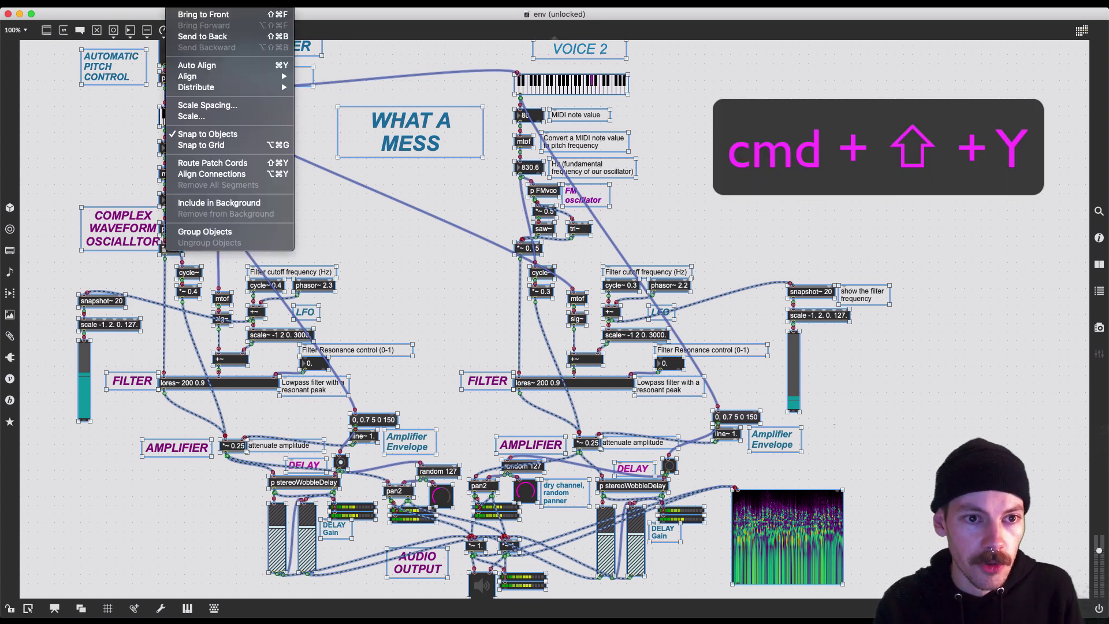
left_click(221, 167)
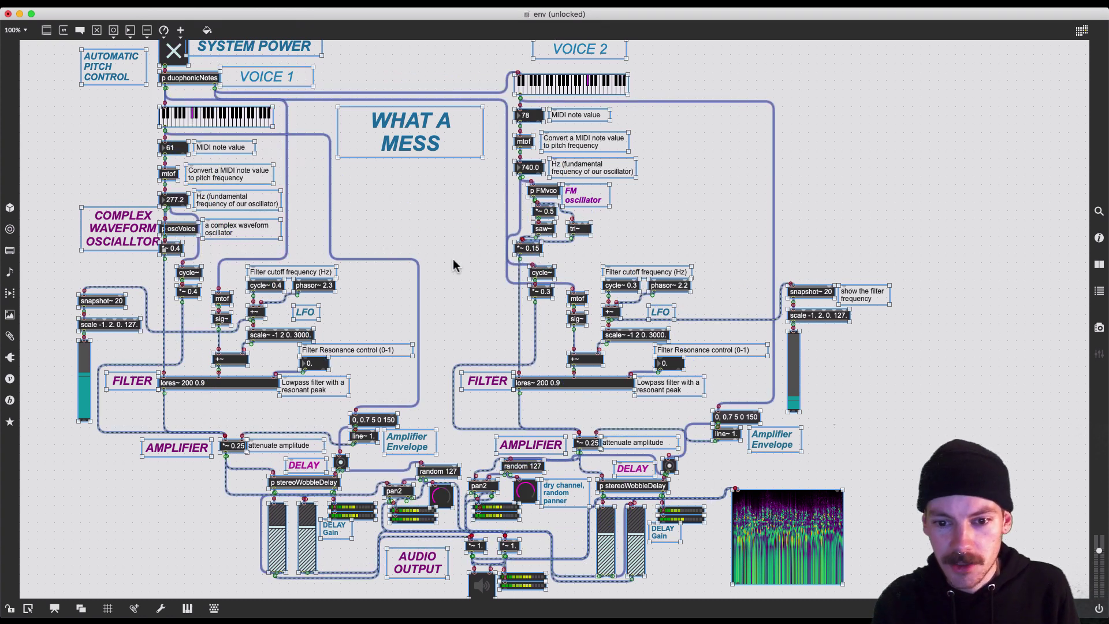
left_click(446, 228, "super")
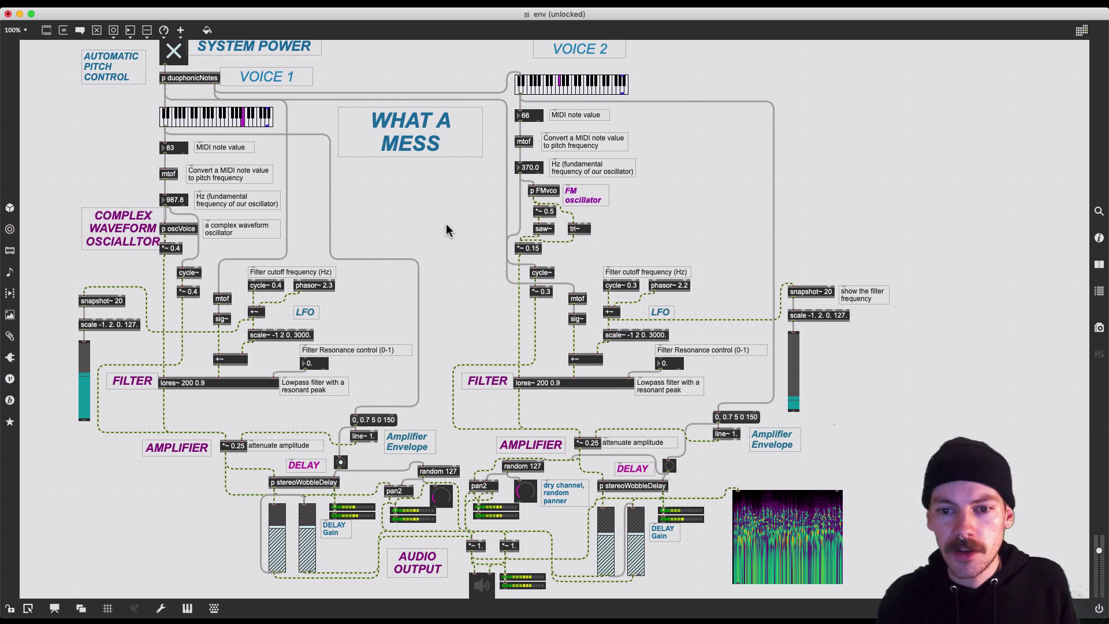
Step: Encapsulate Voice 2's oscillator objects, from the MIDI note number box to sig~, into a subpatcher and move it lower beneath the keyboard
left_click(656, 188)
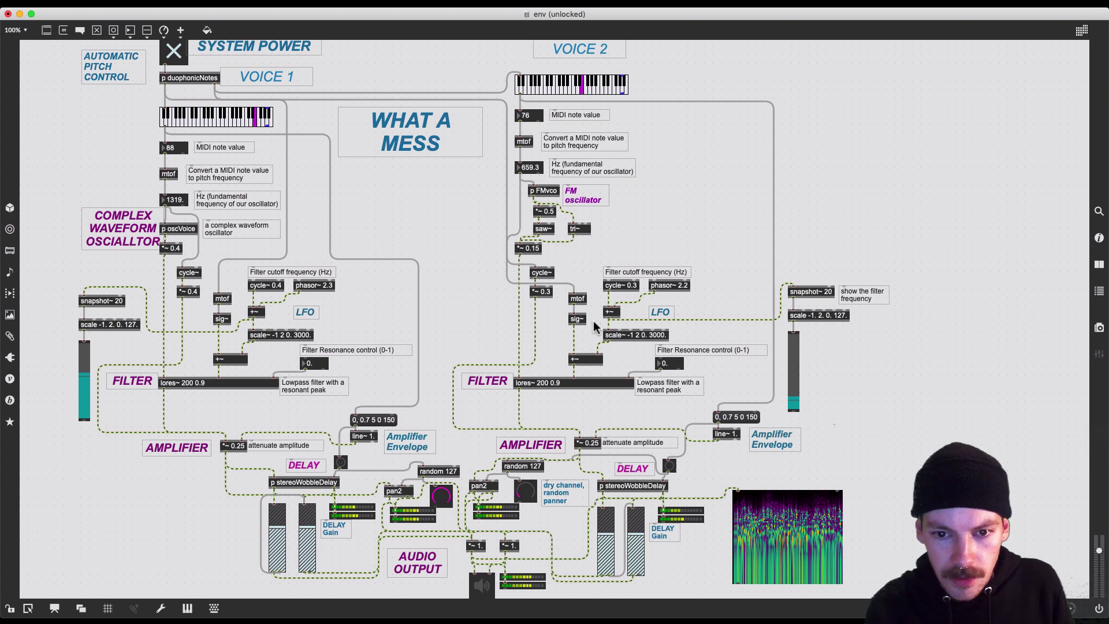
left_click_drag(591, 324, 519, 117)
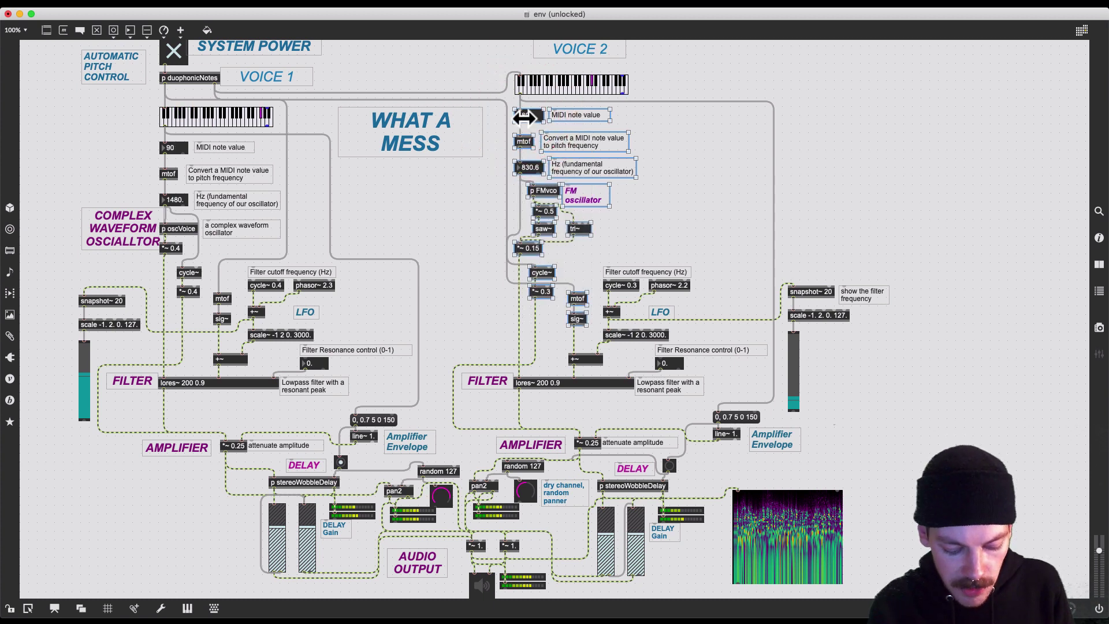
key("super+shift+e")
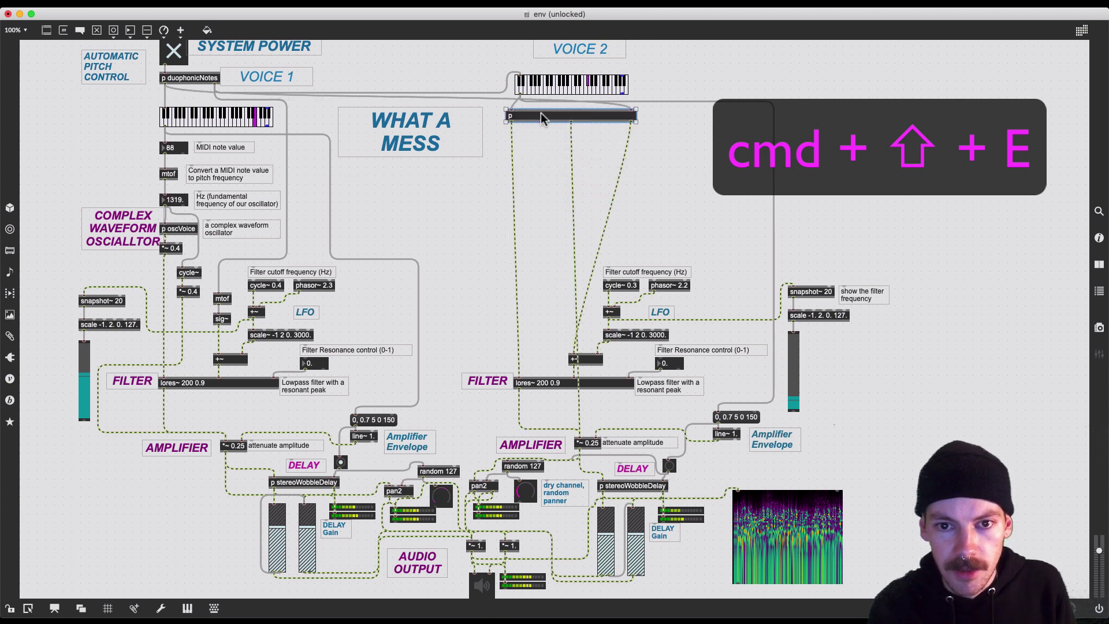
left_click_drag(540, 115, 538, 168)
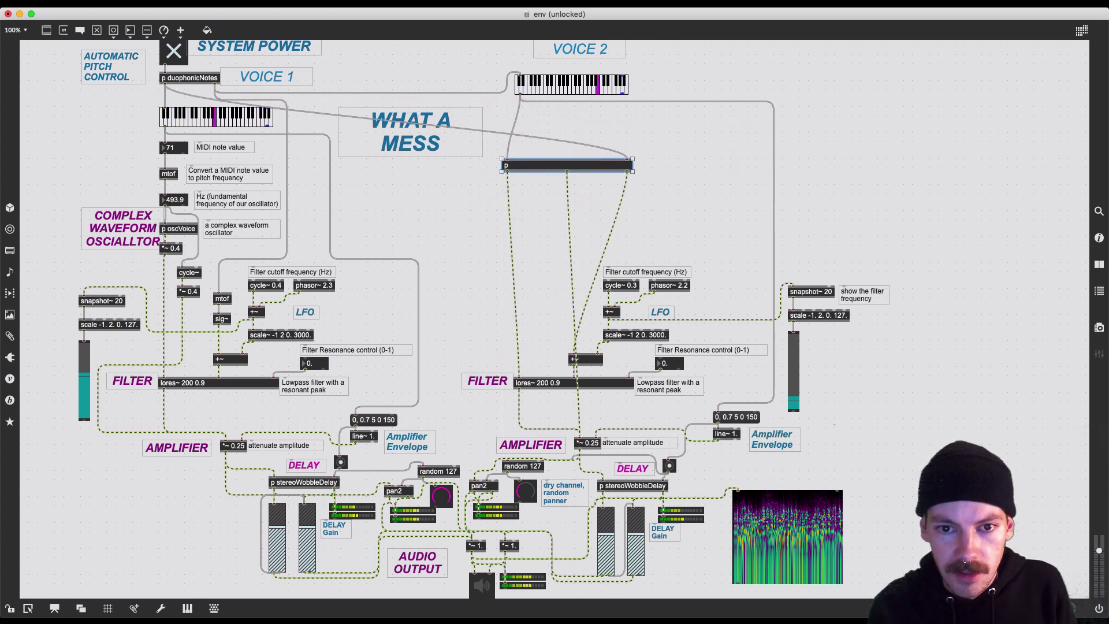
Step: Name the new Voice 2 subpatcher FMoscillator
double_click(539, 167)
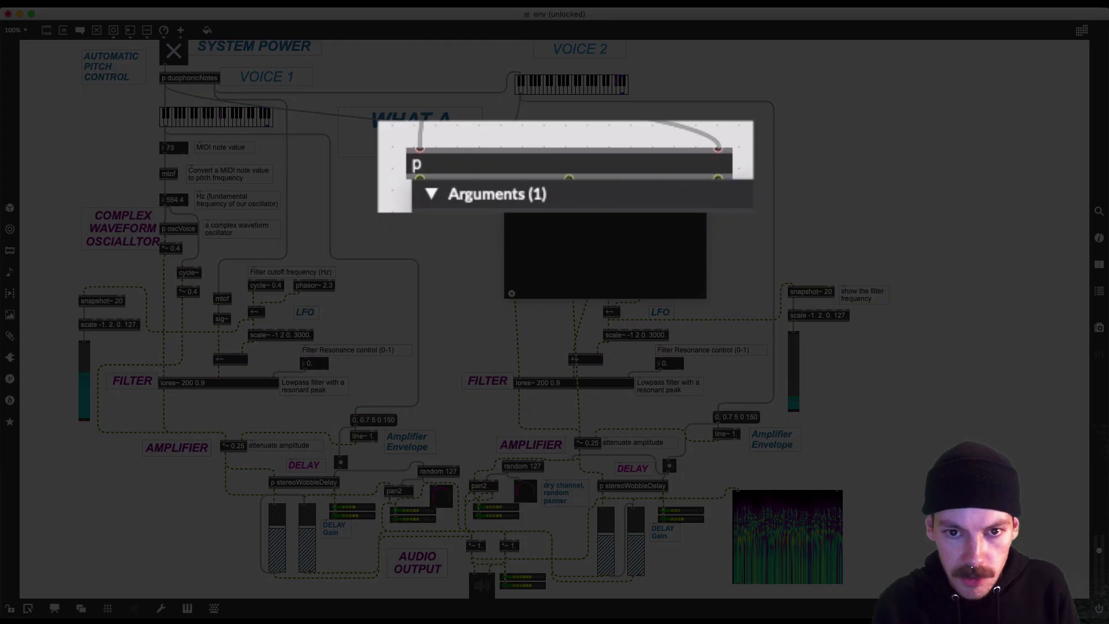
type("FM")
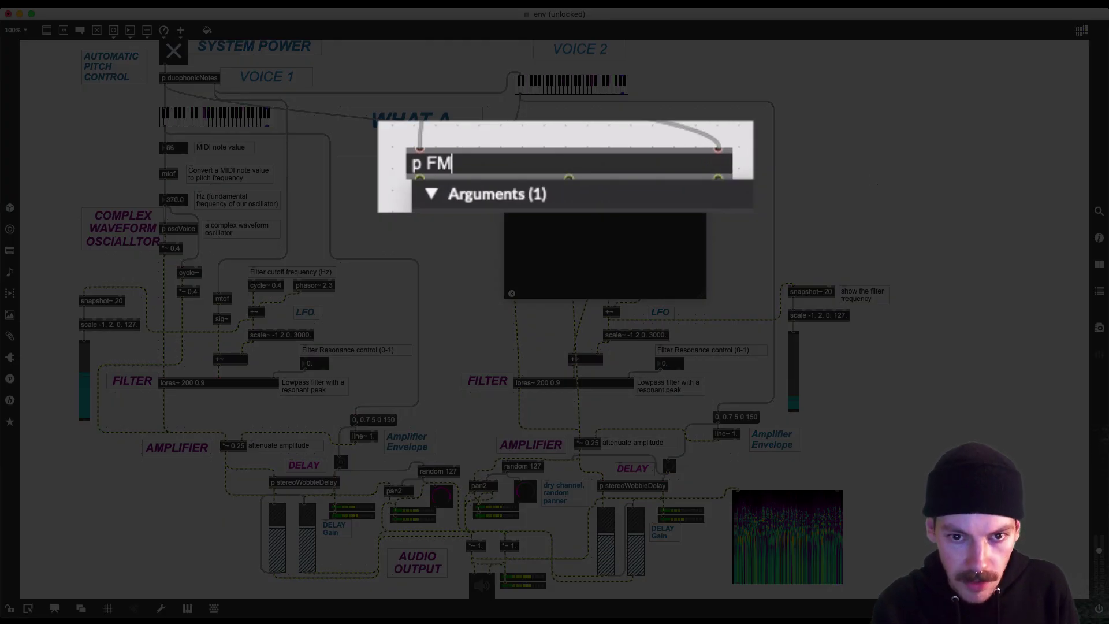
type("oscillator")
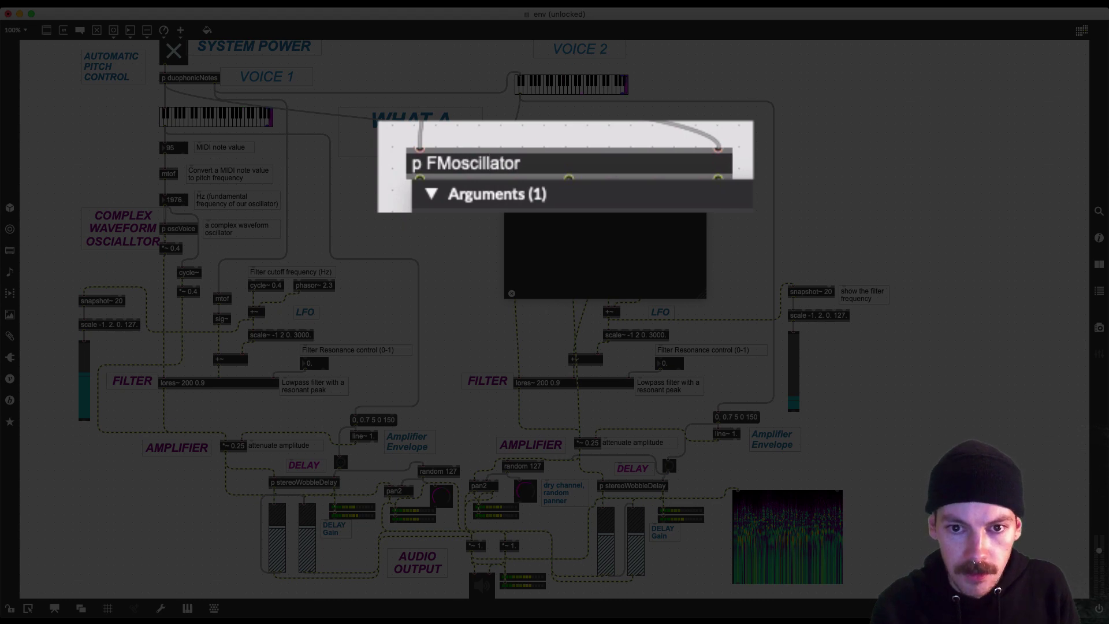
key("Return")
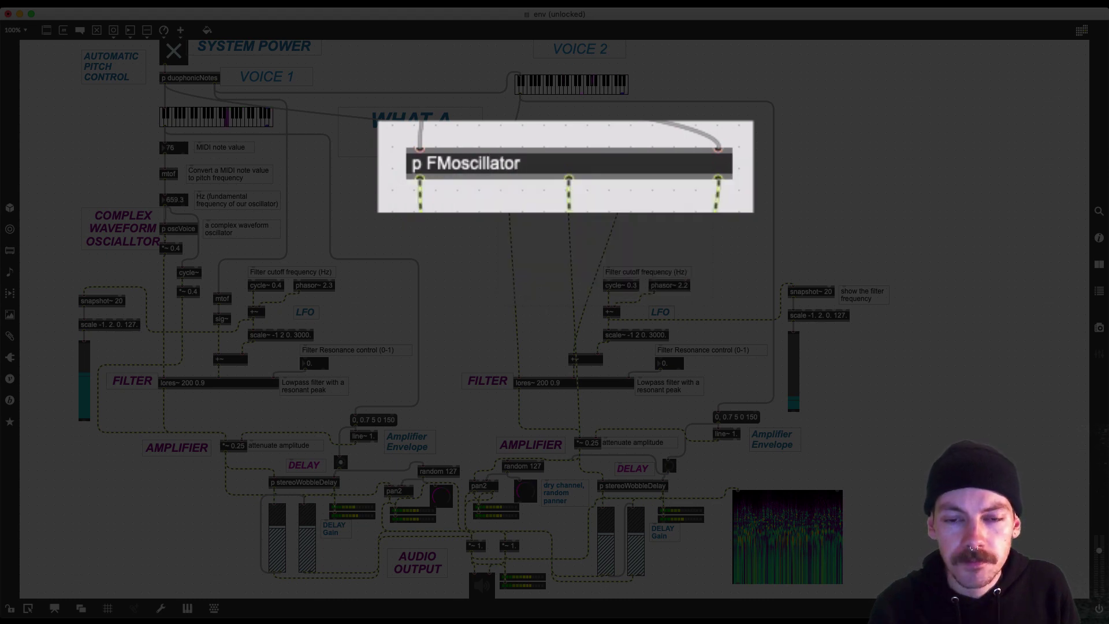
left_click(679, 152)
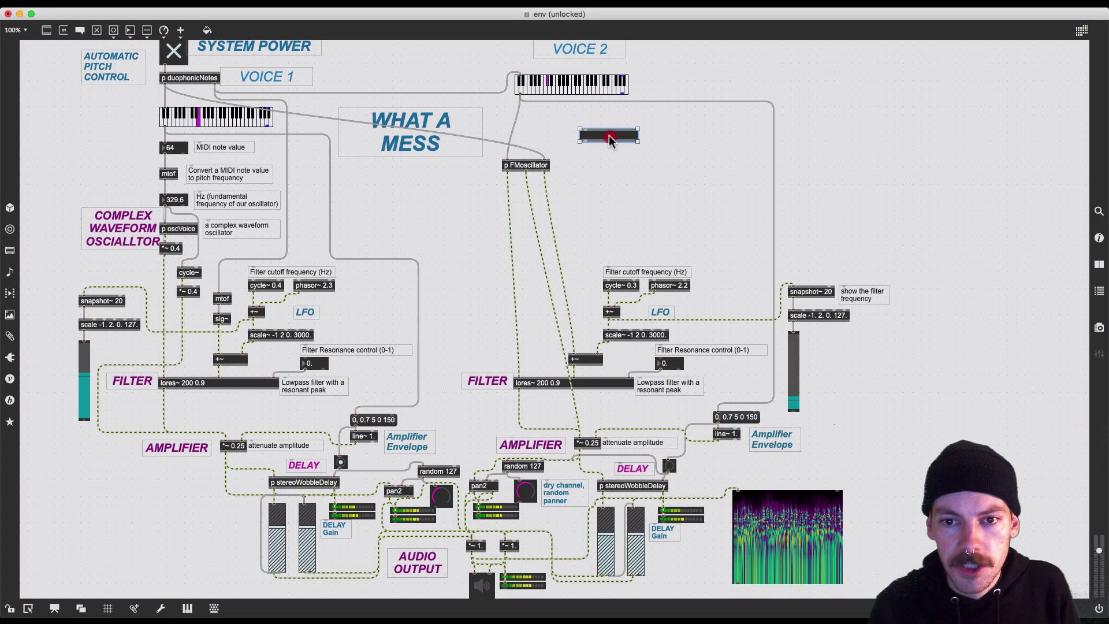
left_click_drag(614, 137, 520, 173)
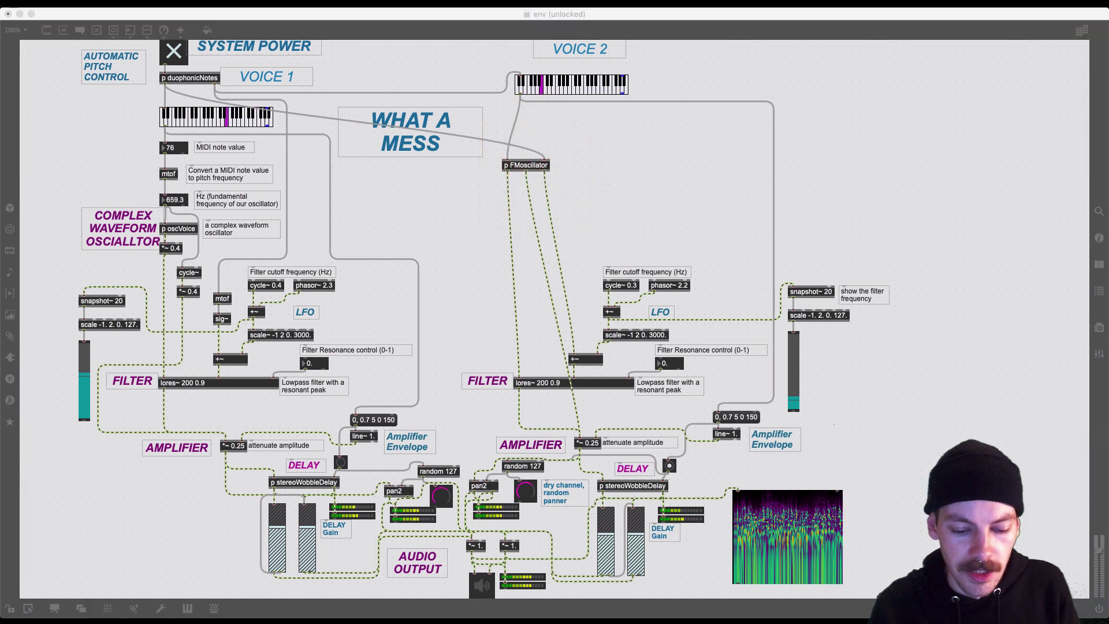
Step: Open the FMoscillator subpatcher, examine its inlets, oscillator objects and outlets, and close it
double_click(525, 165)
left_click_drag(567, 176, 612, 81)
scroll(605, 242, "down", 3)
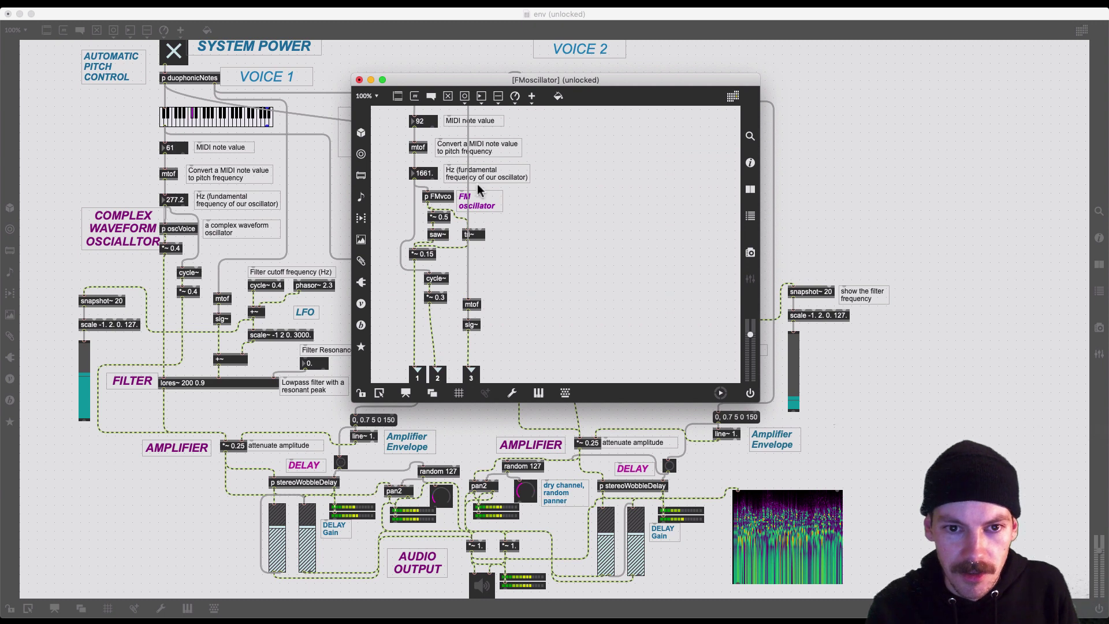
scroll(491, 223, "up", 3)
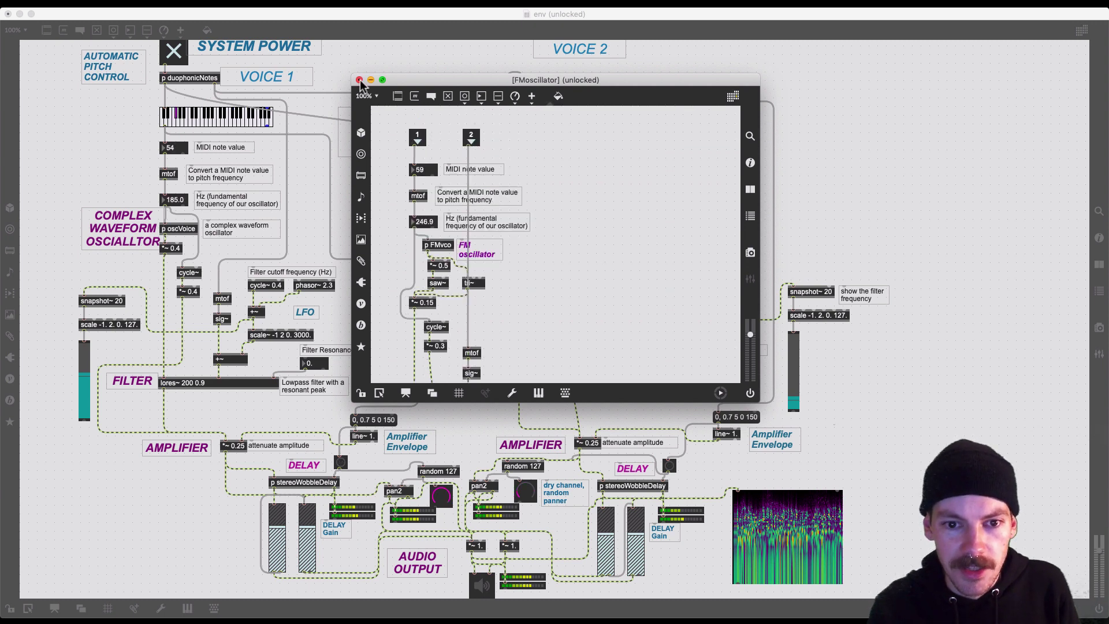
left_click(359, 81)
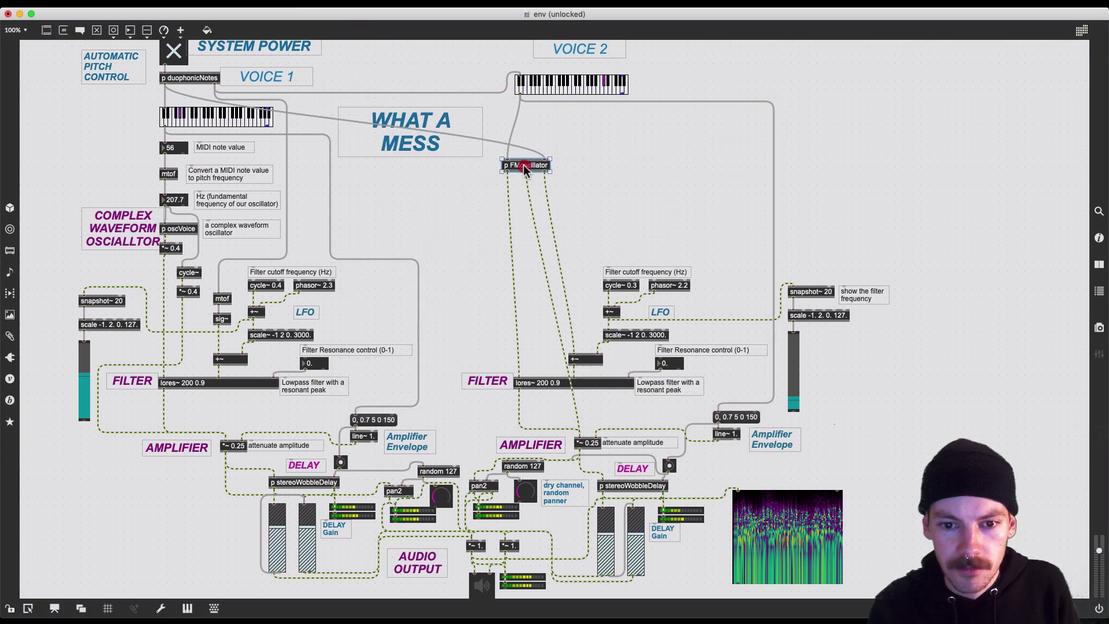
Step: Move the FMoscillator subpatcher so its first inlet lines up with the outlet of Voice 2's keyboard
mouse_move(521, 167)
left_mouse_down()
mouse_move(552, 161)
mouse_move(533, 165)
left_mouse_up()
left_click(612, 165)
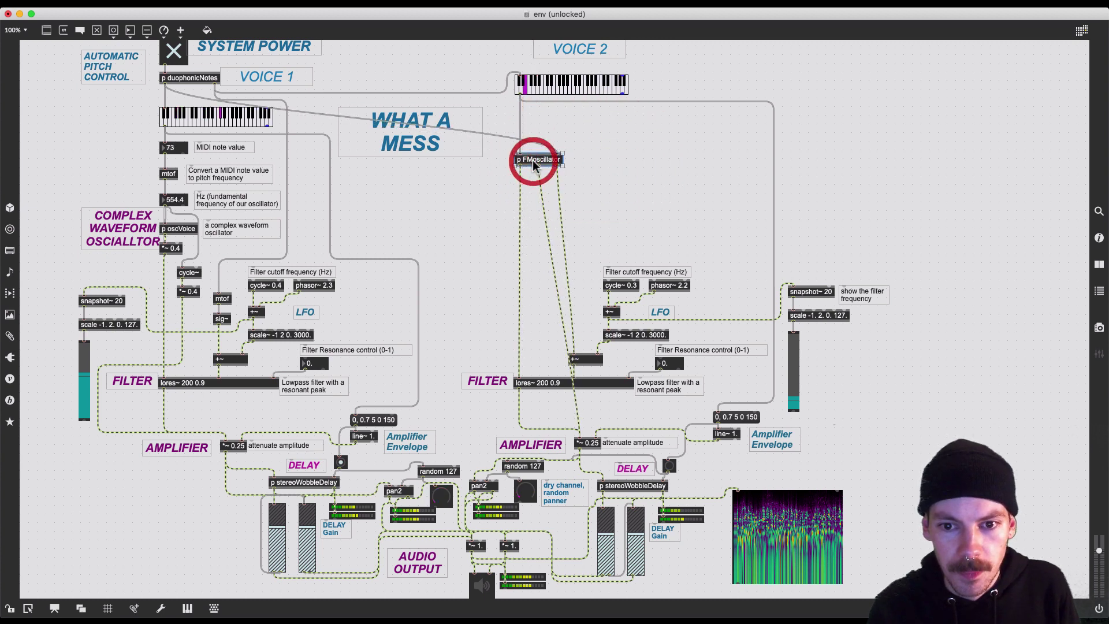
Step: Copy the FM oscillator comment from inside the FMoscillator subpatcher, and close the subpatcher
double_click(530, 162)
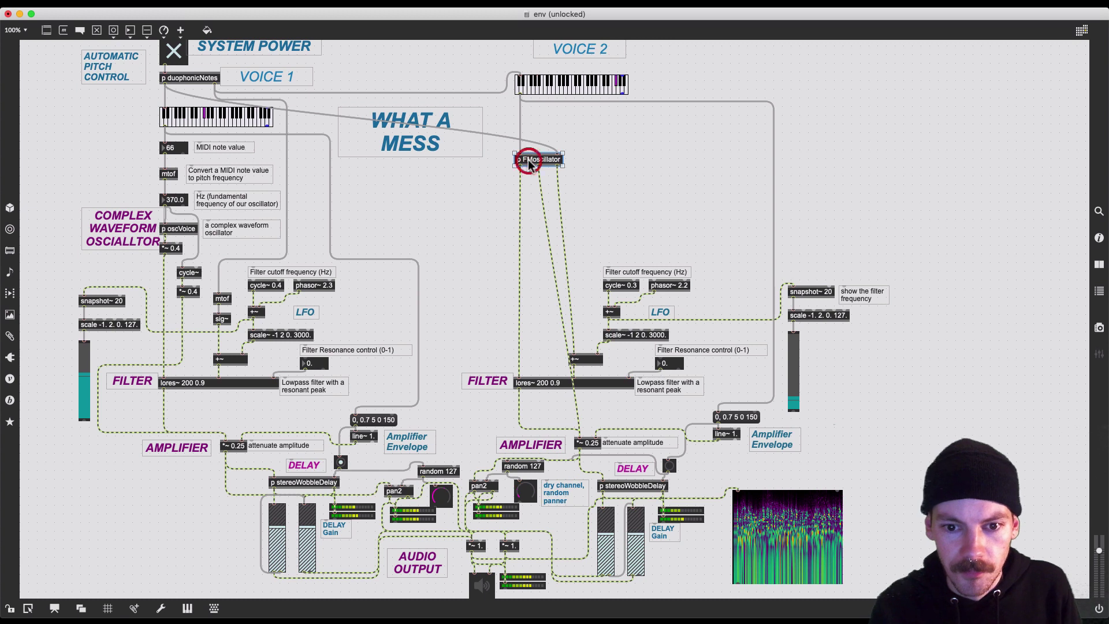
left_click(480, 242)
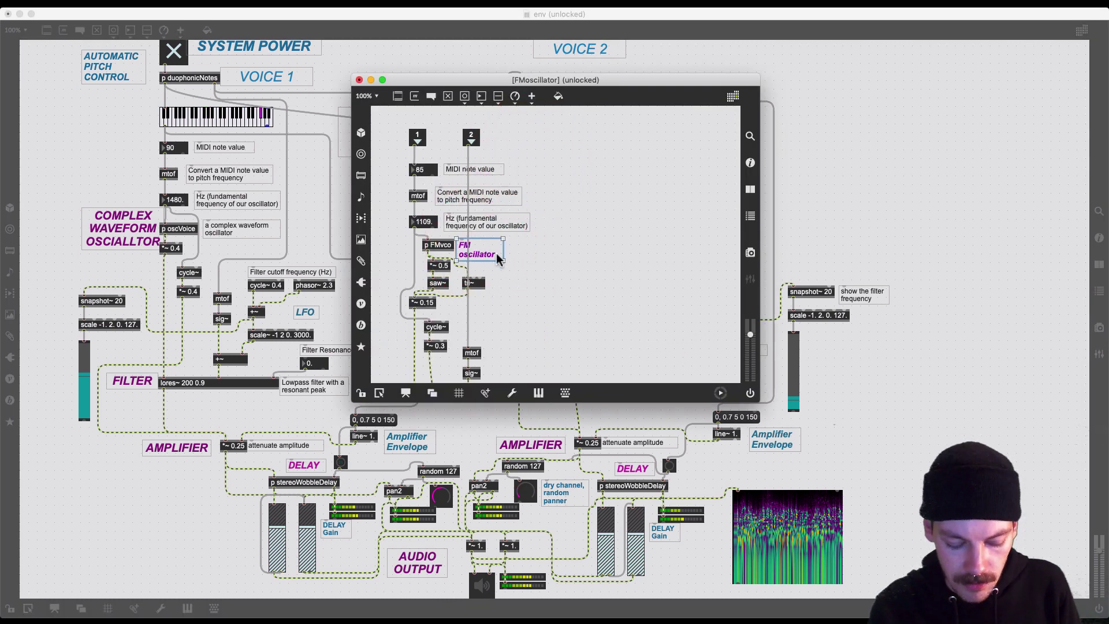
key("super+e")
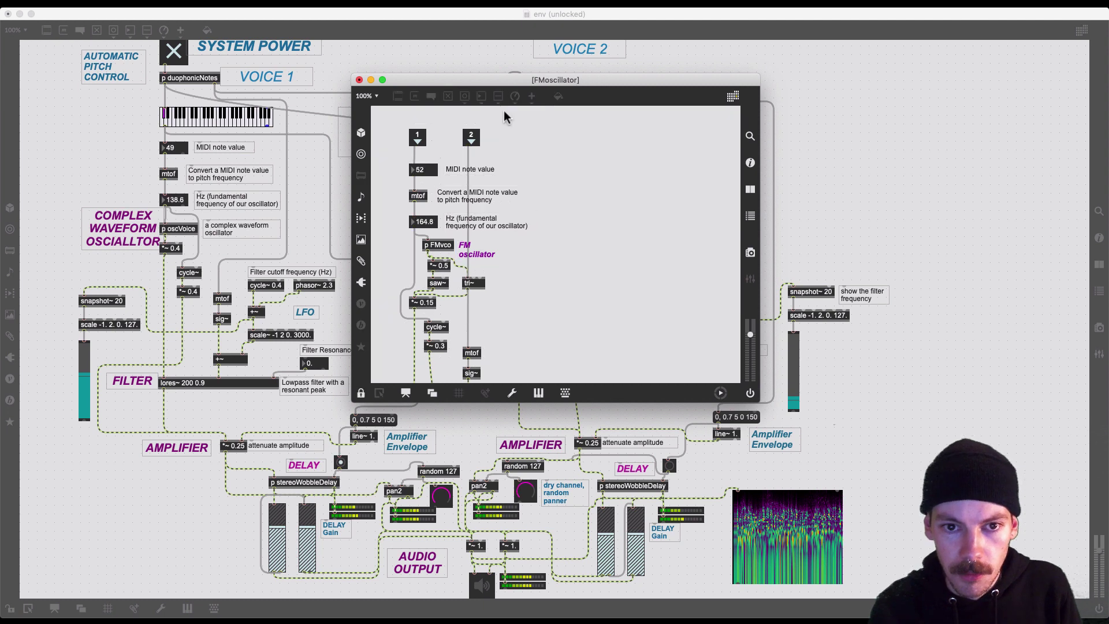
left_click(359, 80)
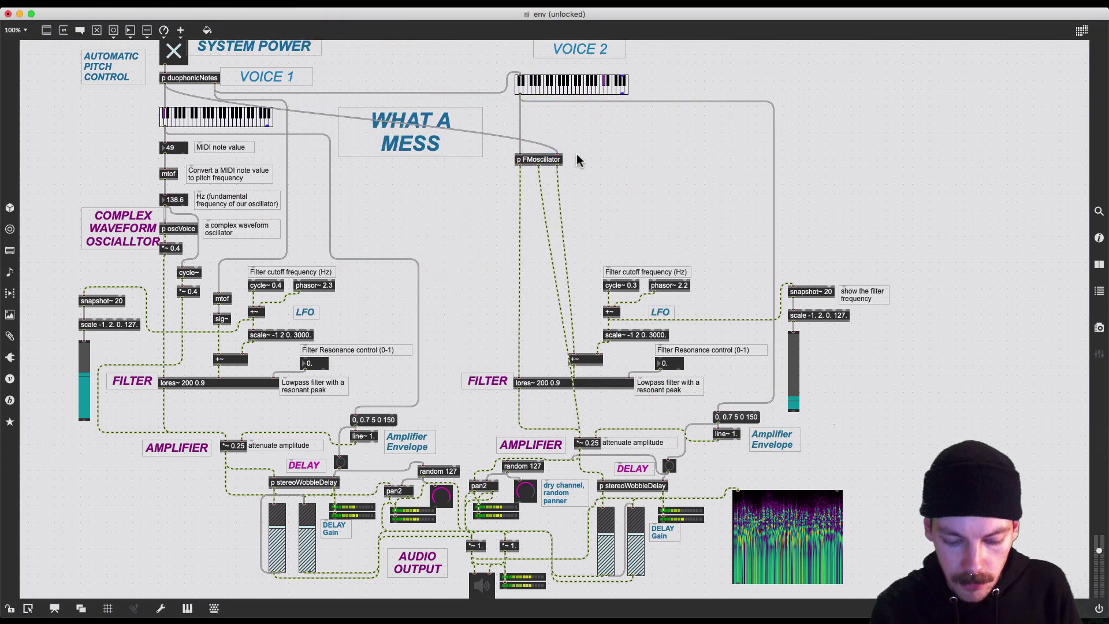
Step: Paste the FM oscillator comment into the main patch and place it directly right of the FMoscillator subpatcher
type("FM oscillator")
left_click(574, 198)
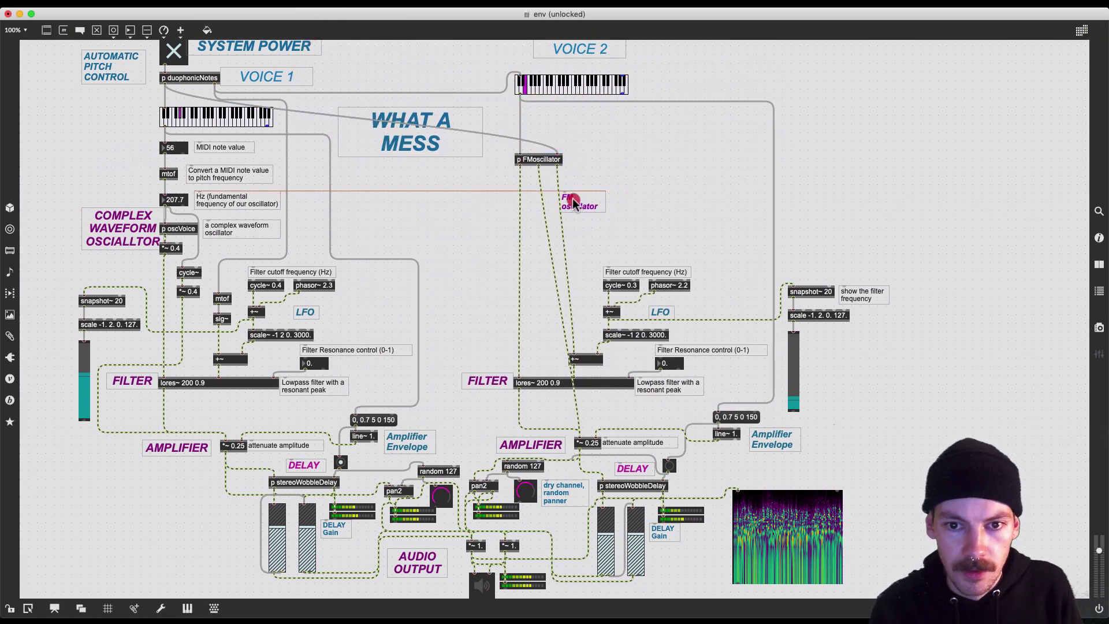
left_click_drag(574, 198, 583, 156)
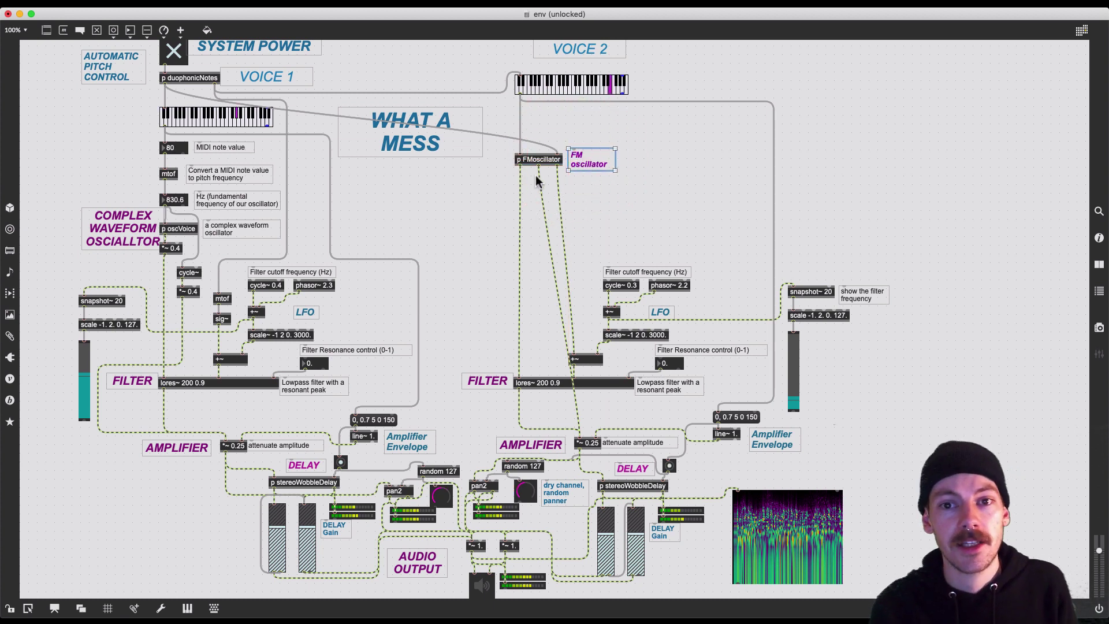
left_click(649, 231)
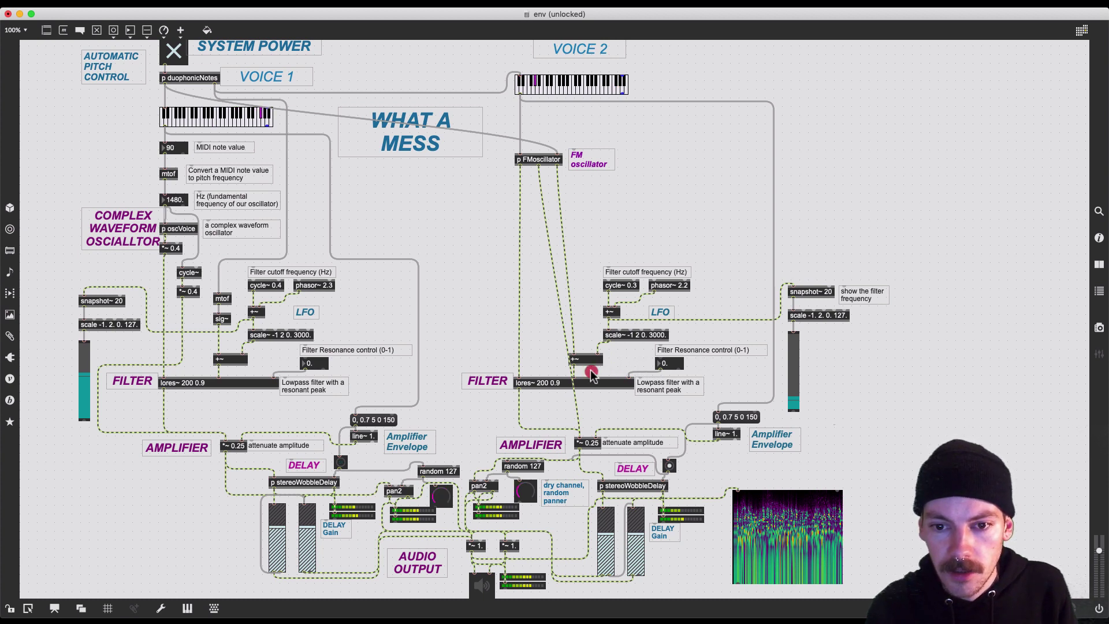
Step: Encapsulate Voice 2's filter objects, from the cycle~ and phasor~ LFO down to lores~ with their comments, into a subpatcher
left_click_drag(587, 367, 643, 260)
left_click(669, 282)
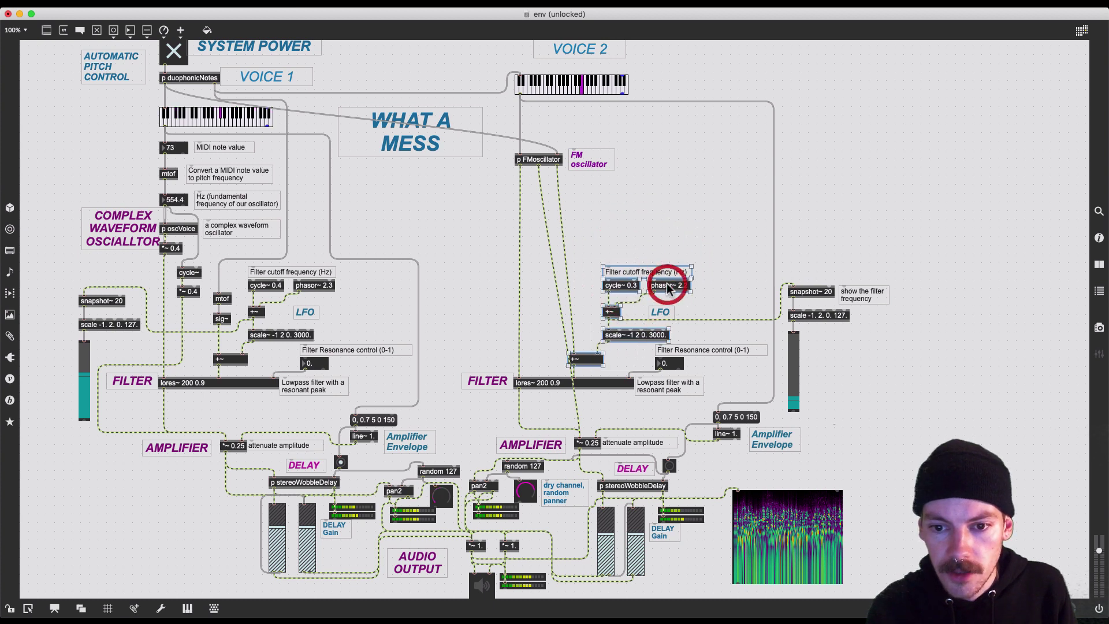
left_click(678, 386, "shift")
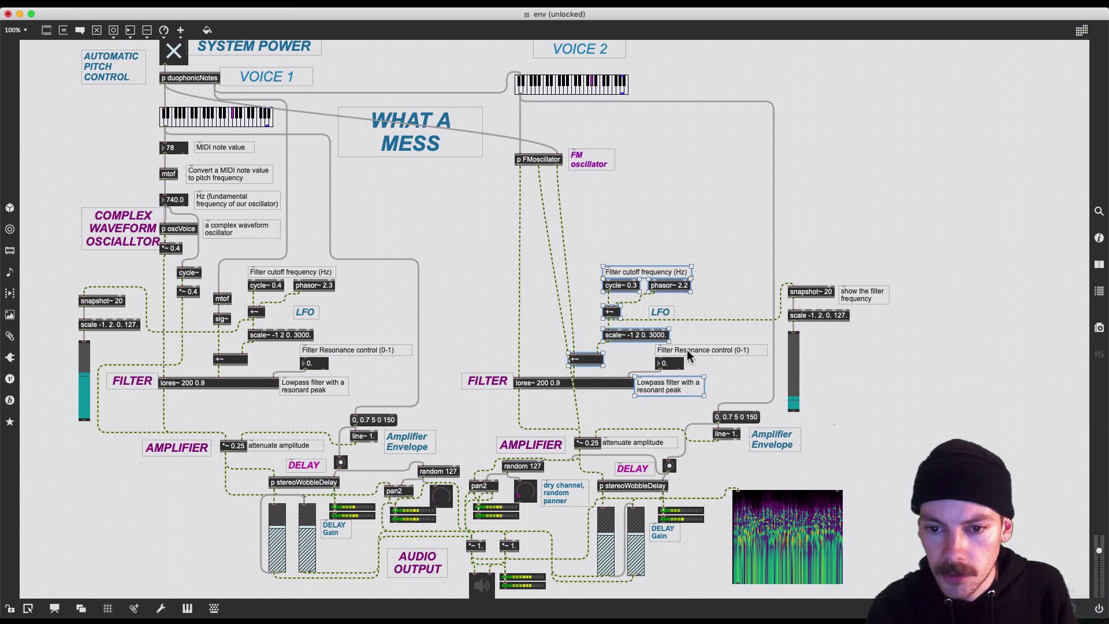
left_click(605, 386, "shift")
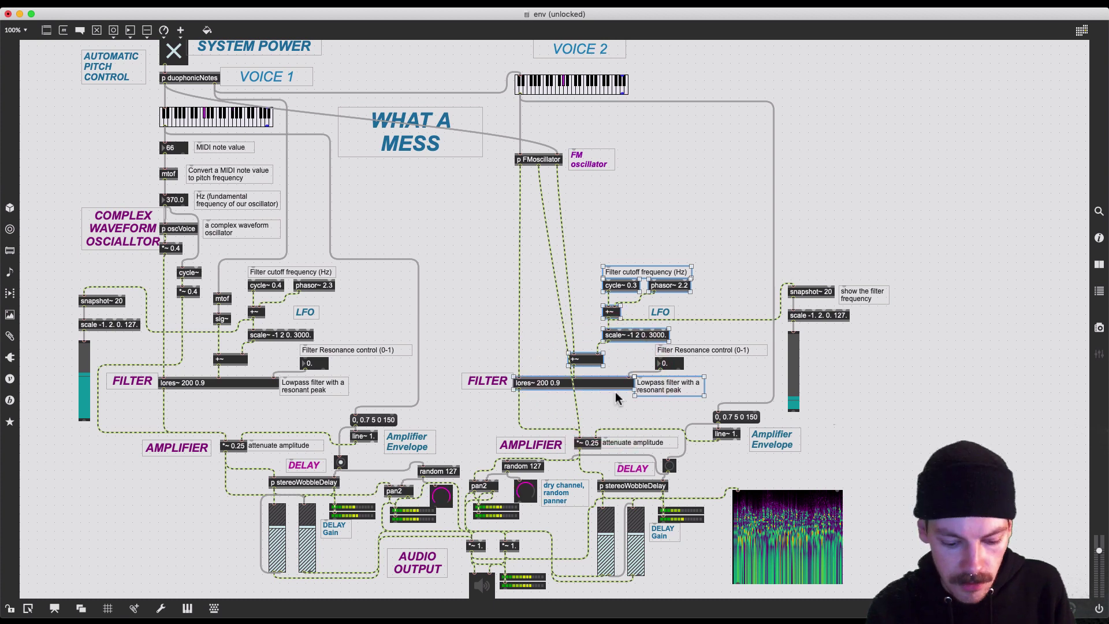
key("super+shift+e")
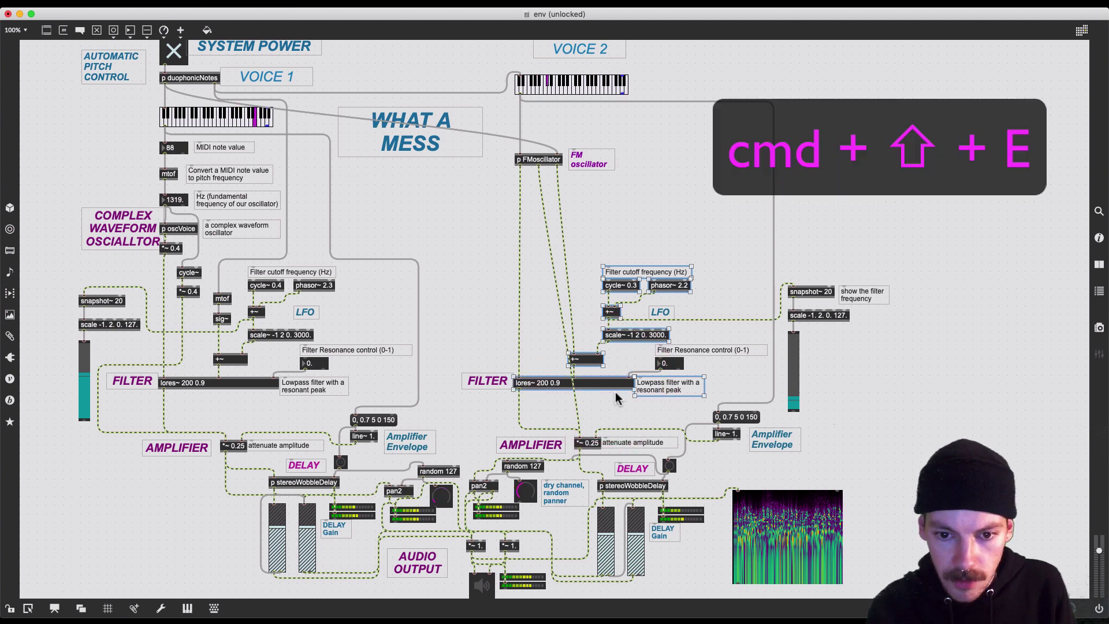
Step: Name the new Voice 2 subpatcher filter
double_click(580, 273)
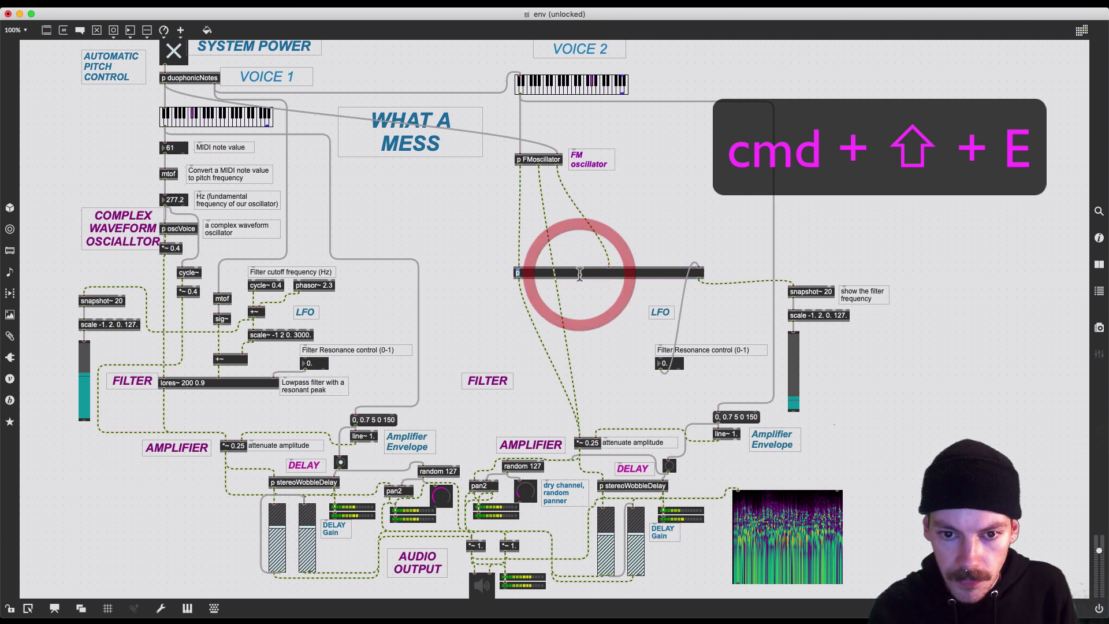
type("p fl")
type("lter")
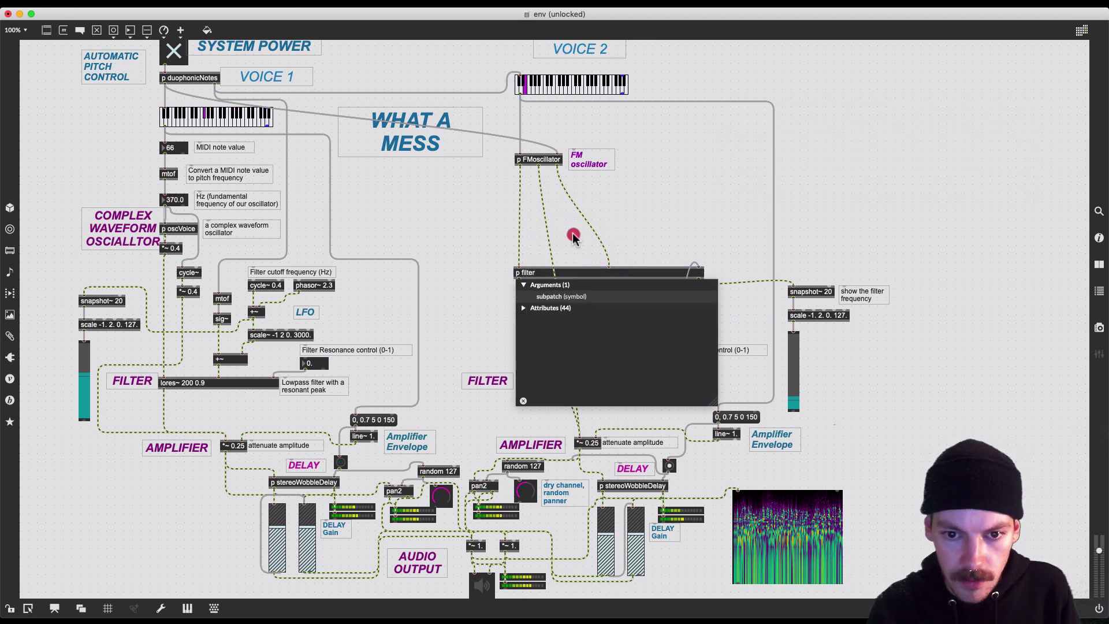
left_click(557, 230)
Step: Move Voice 2's filter subpatcher beside the FILTER label and bring its resonance number box and comment next to it
left_click_drag(526, 272, 536, 376)
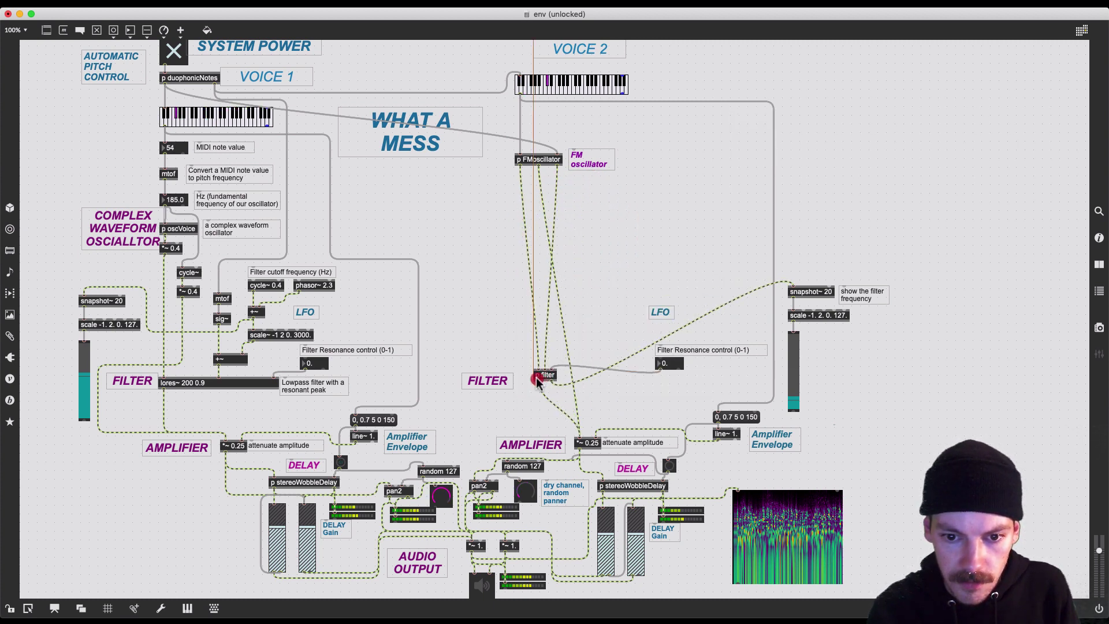
left_click_drag(688, 389, 565, 352)
left_click(670, 354, "shift")
Step: Delete Voice 2's leftover LFO comment
left_click(662, 315)
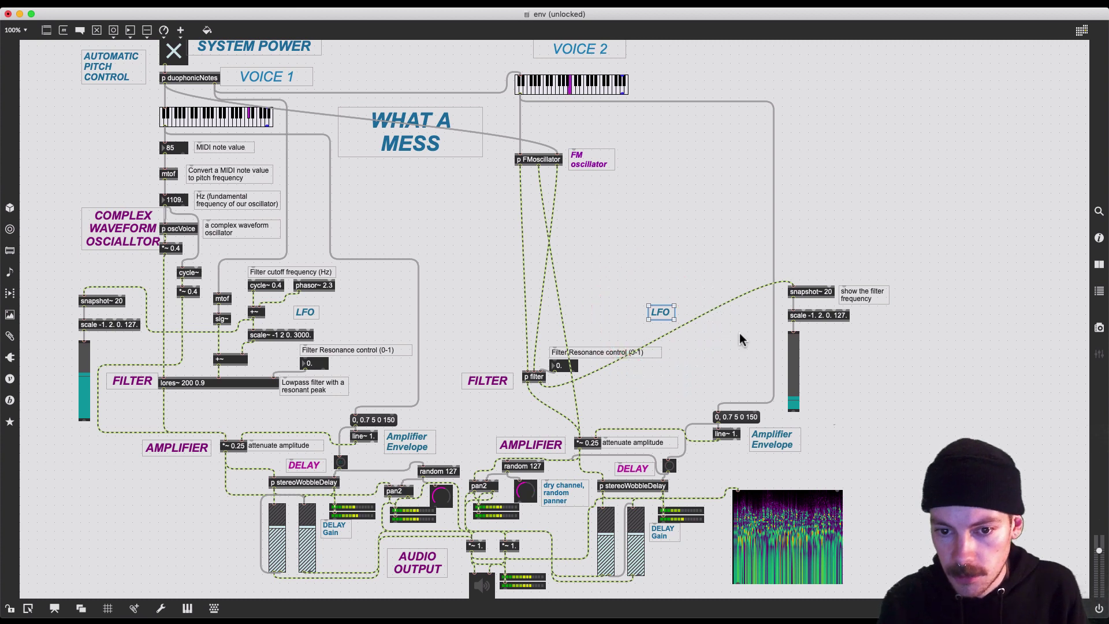
key("BackSpace")
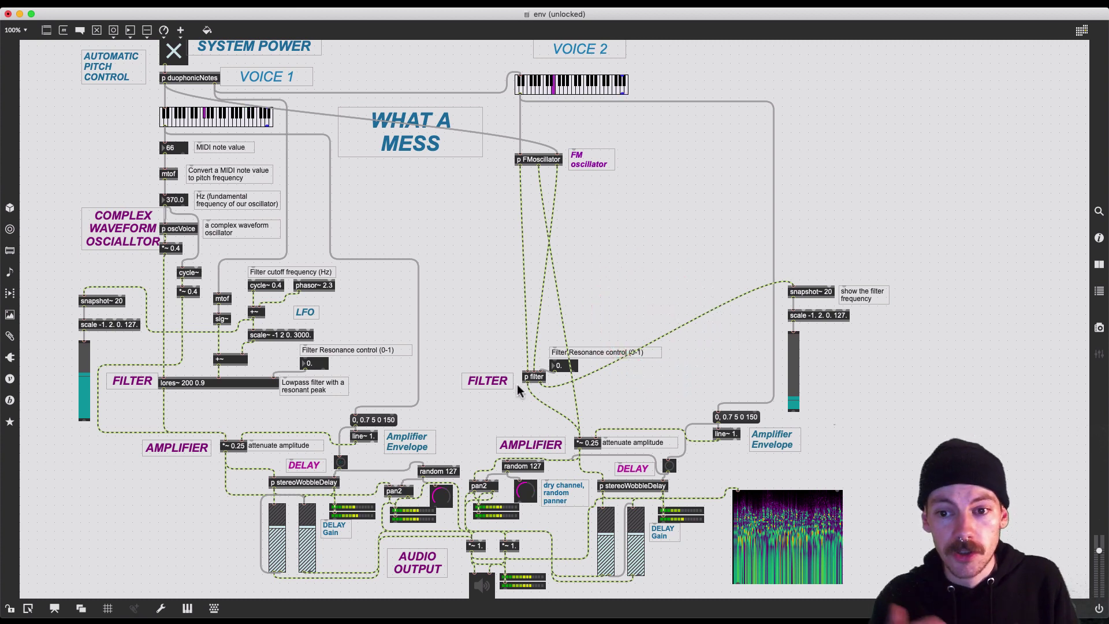
left_click(536, 335)
left_click(577, 273)
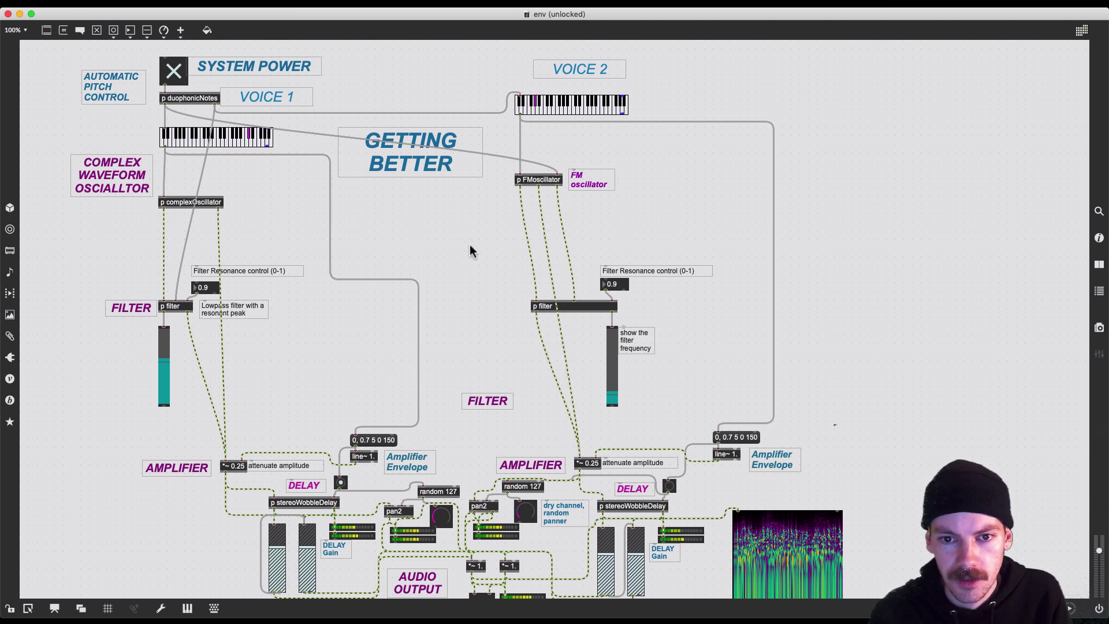
Step: Auto-route the patch cord running from duophonicNotes to Voice 1's filter subpatcher
left_click(191, 233)
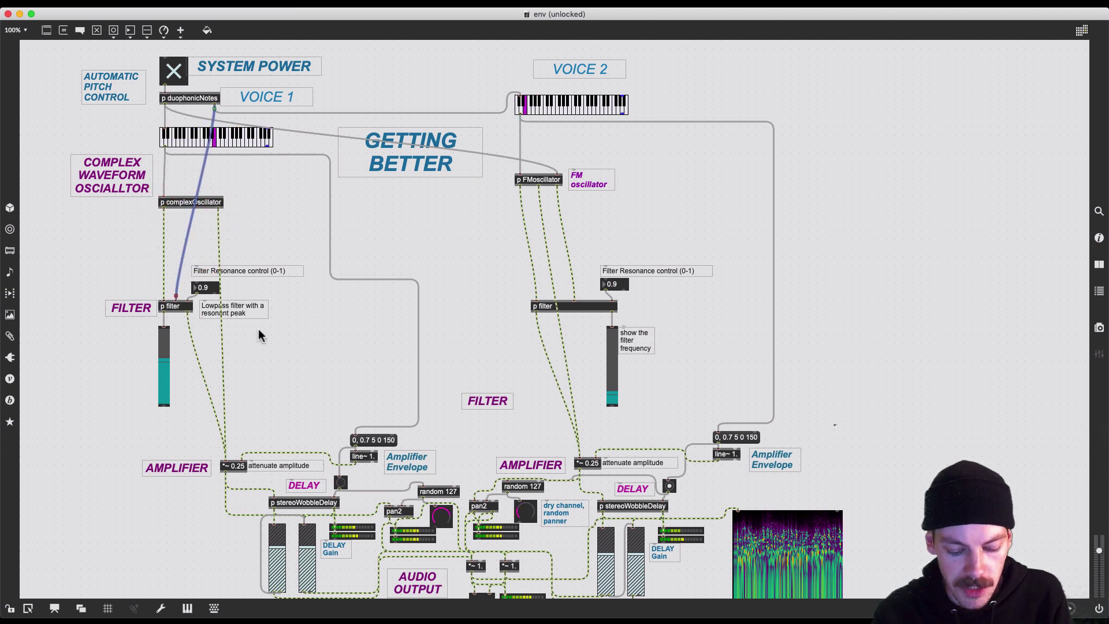
key("super+shift+y")
left_click(285, 240)
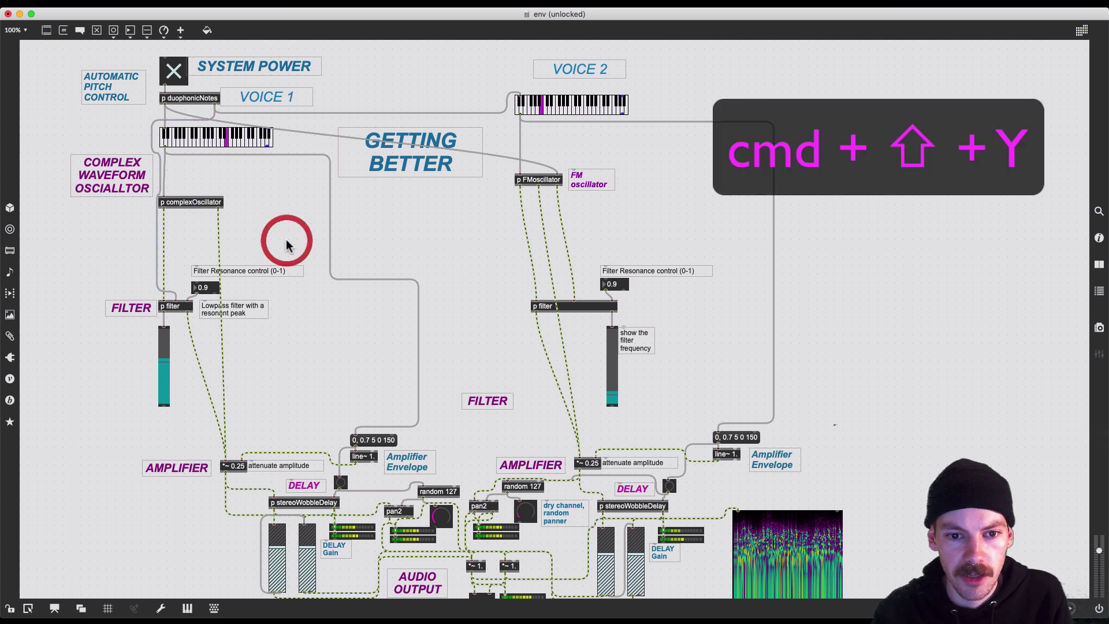
Step: Select everything in the patch and auto-route all patch cords
key("super+a")
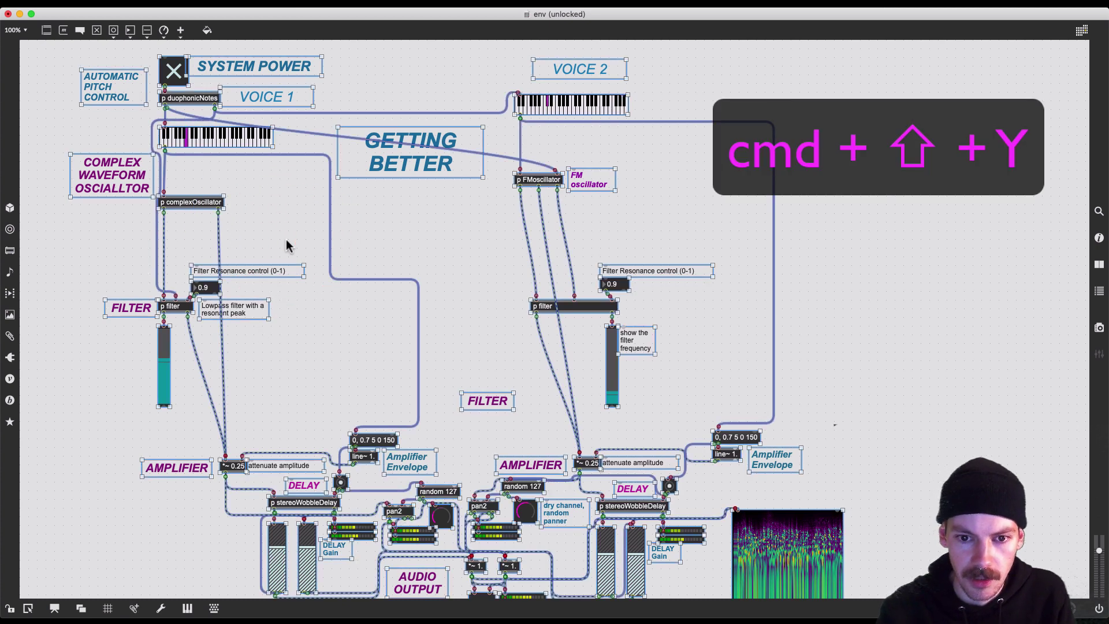
key("super+shift+y")
left_click(424, 213)
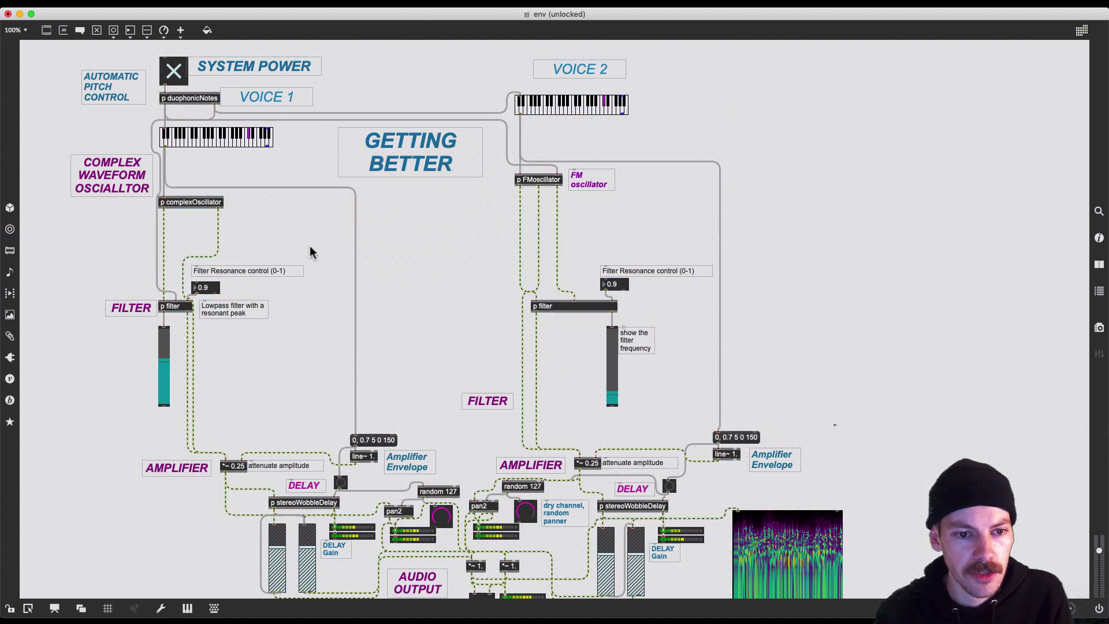
Step: Show the patcher grid and toggle the Snap to Grid option
left_click(108, 611)
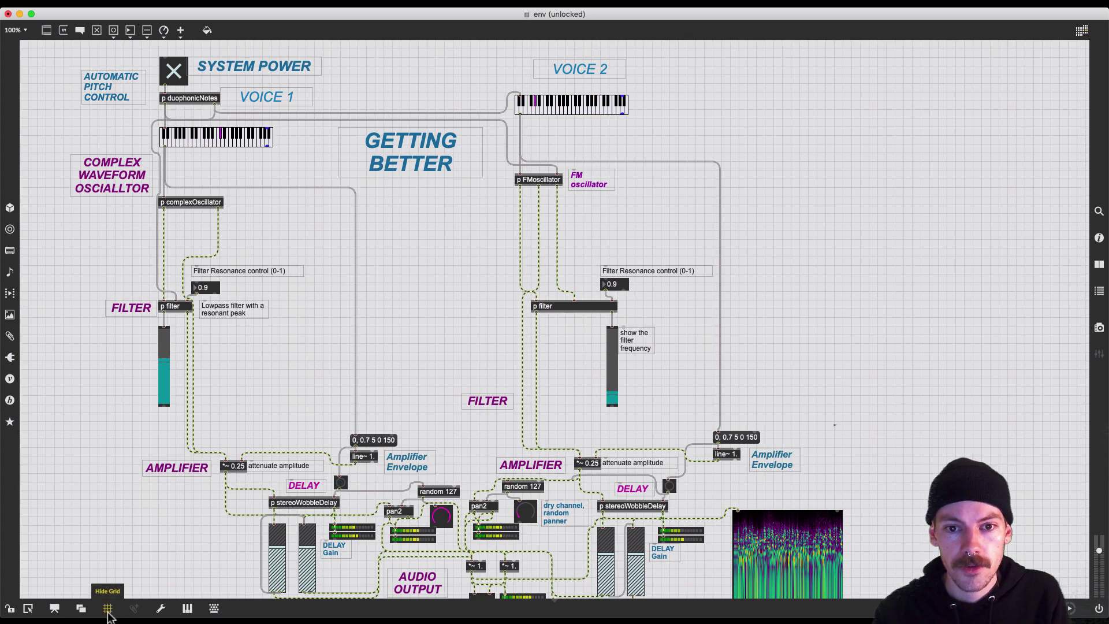
left_click(163, 30)
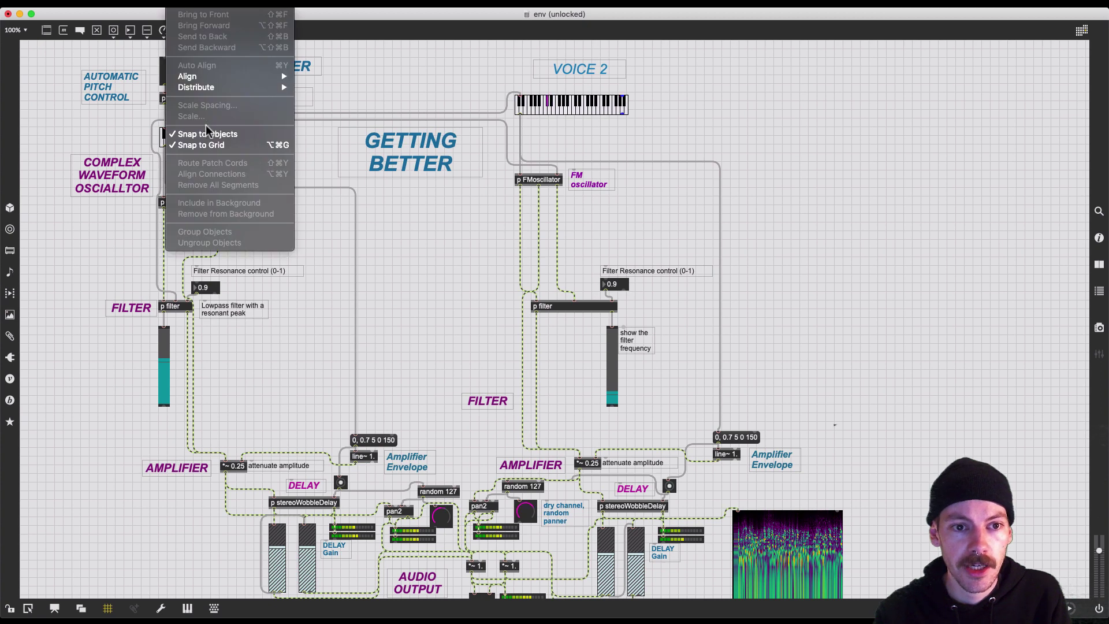
left_click(215, 149)
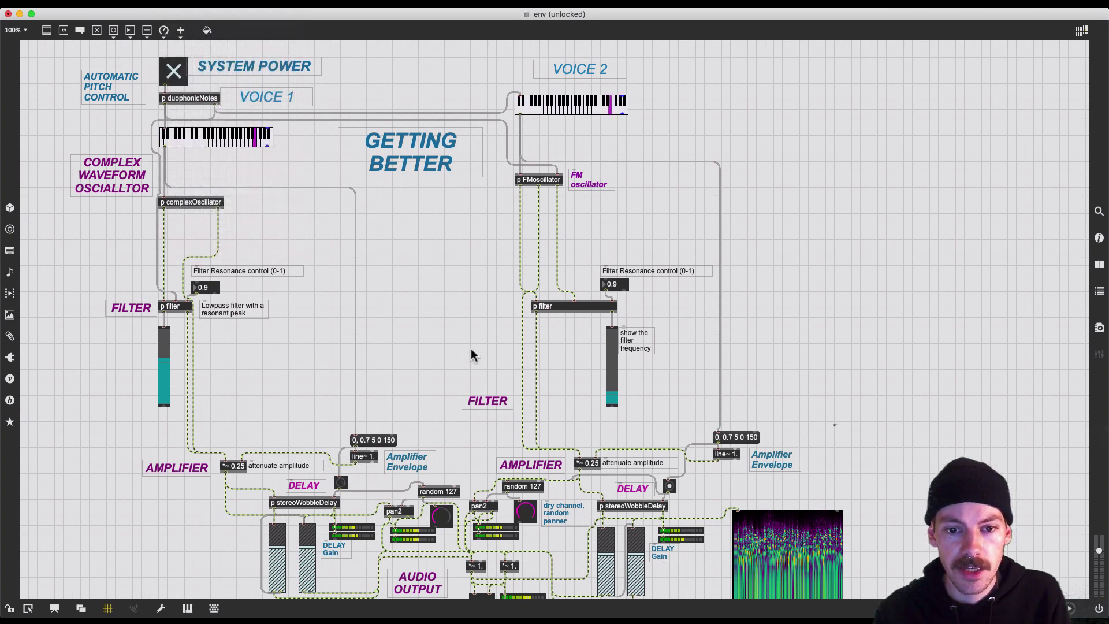
Step: Shift the GETTING BETTER comment slightly left, level with the top of Voice 1's keyboard
left_click(393, 152)
left_click_drag(393, 153, 386, 152)
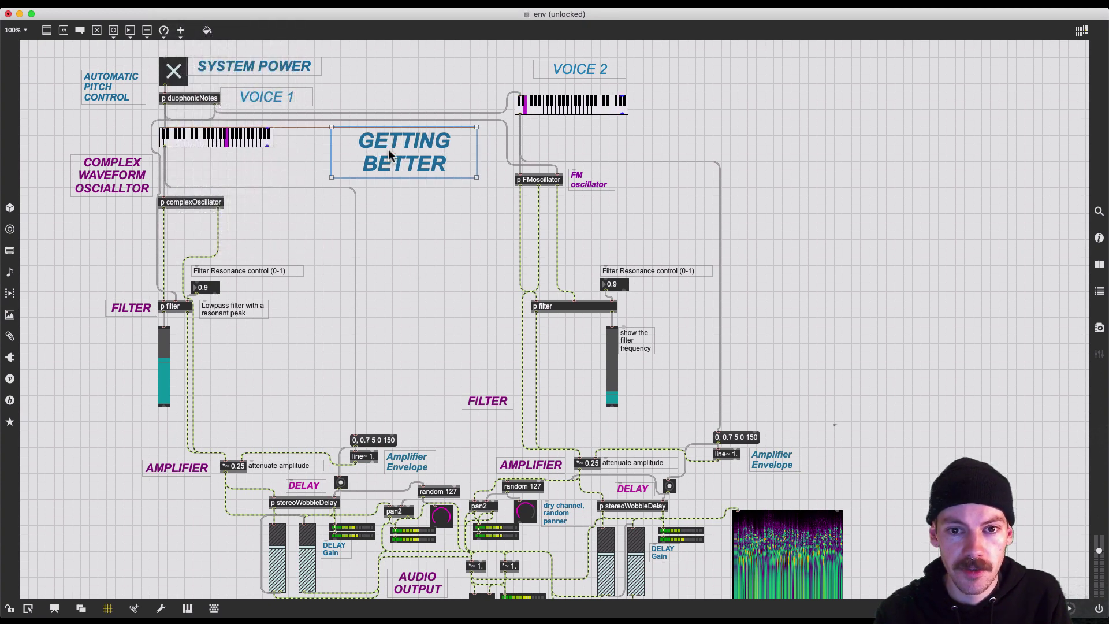
left_click(465, 243)
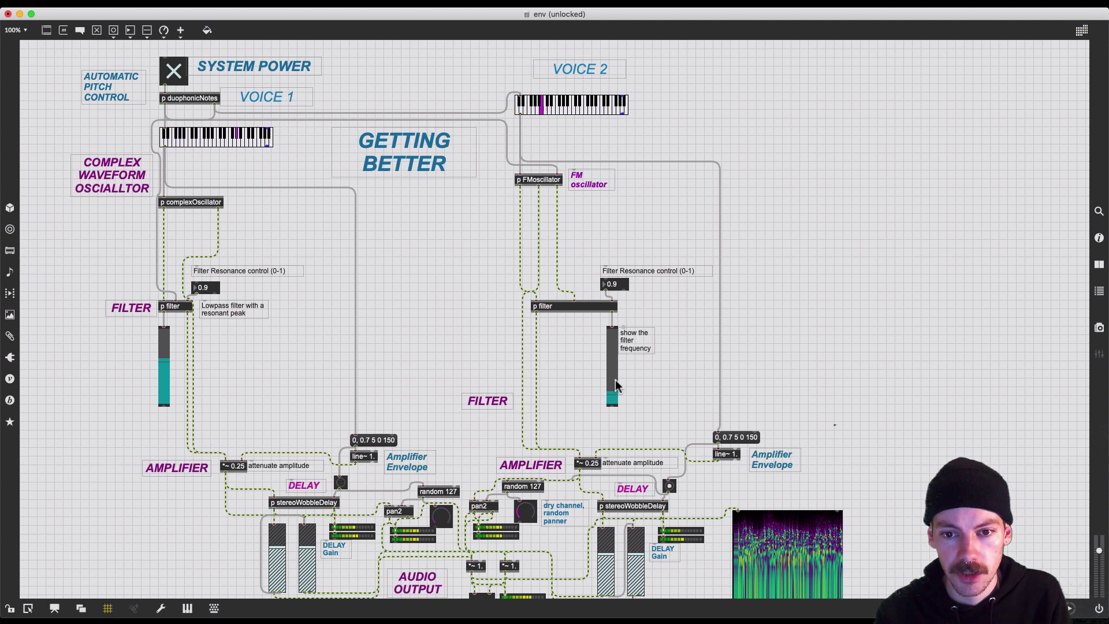
Step: Shift Voice 2's filter frequency slider and its comment slightly left beneath the filter subpatcher
left_click_drag(613, 388, 621, 384)
left_click_drag(637, 342, 636, 340)
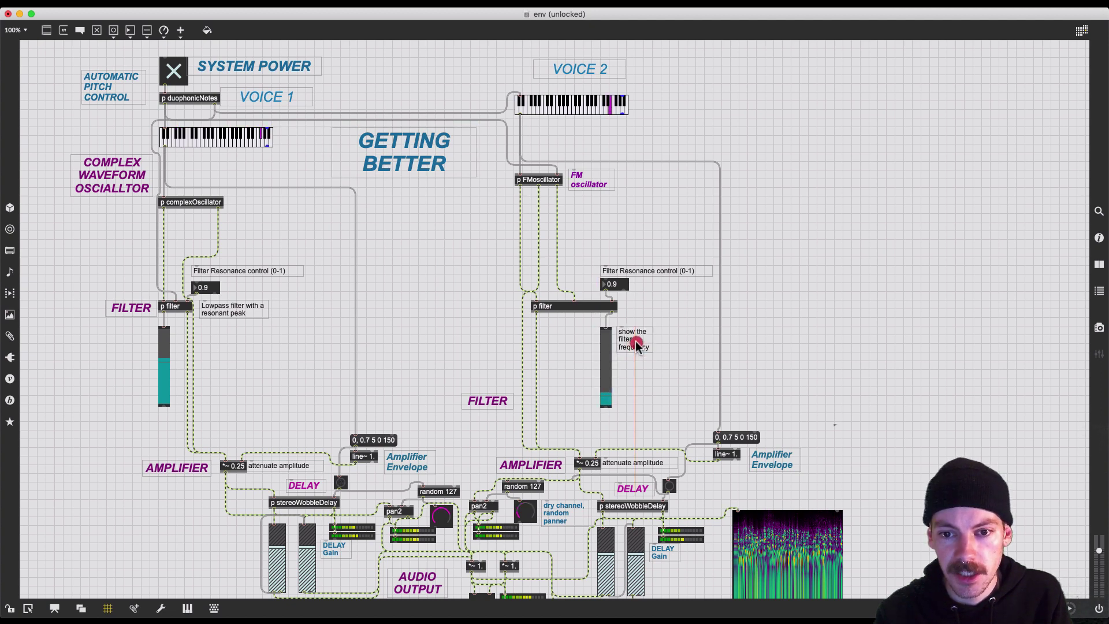
left_click(686, 435)
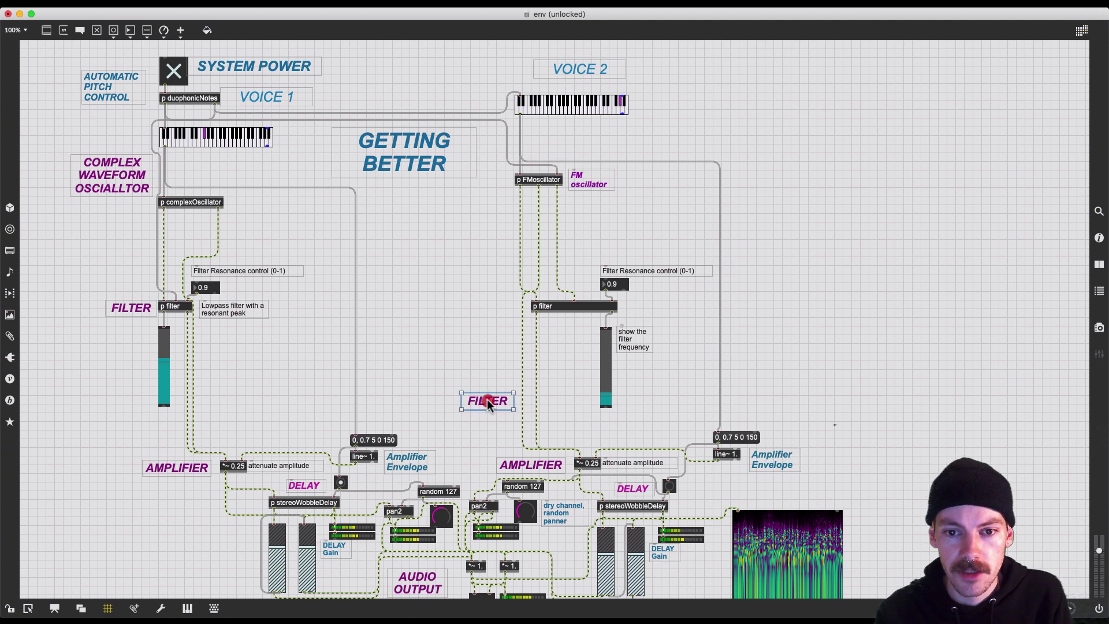
Step: Move Voice 2's filter group up closer to the FMoscillator subpatcher and place the FILTER label right of the filter subpatcher
left_click_drag(491, 395, 495, 302)
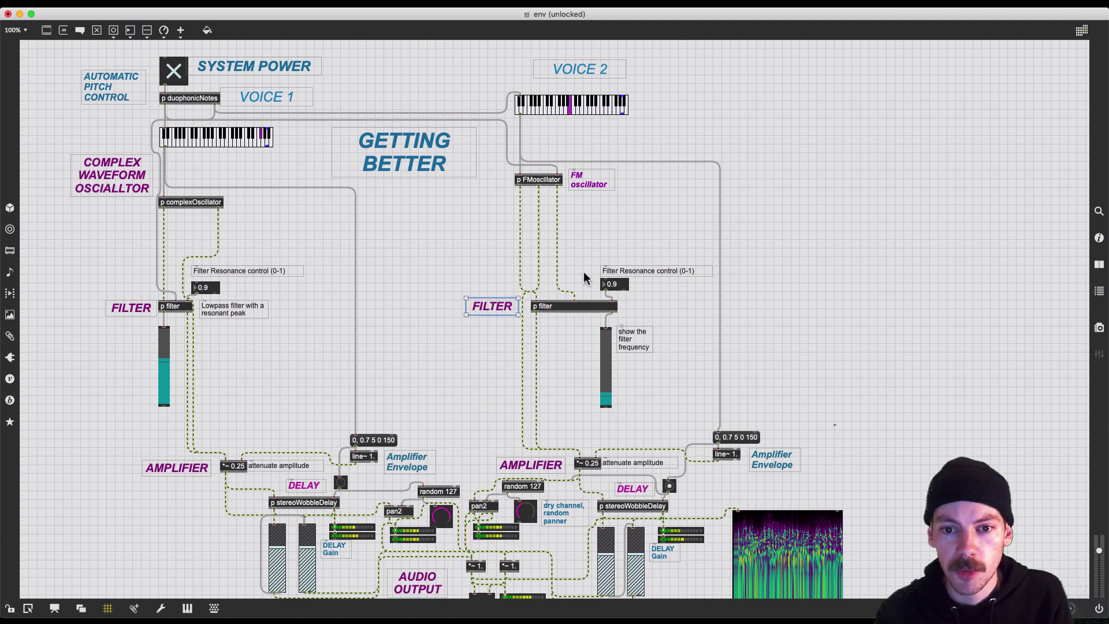
left_click_drag(676, 356, 537, 266)
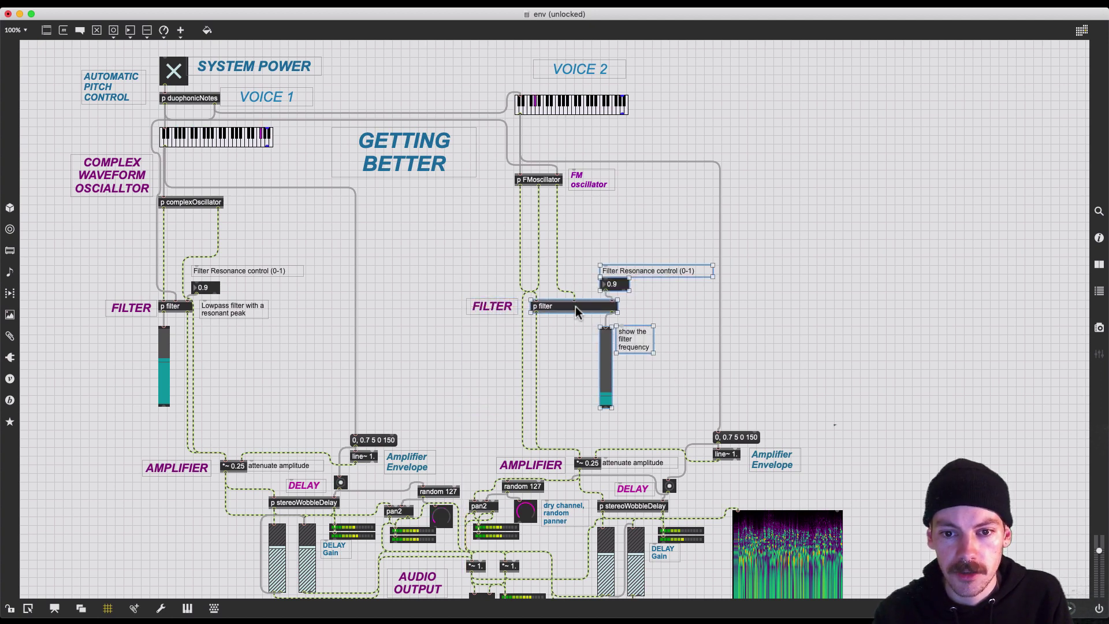
left_click_drag(574, 307, 572, 269)
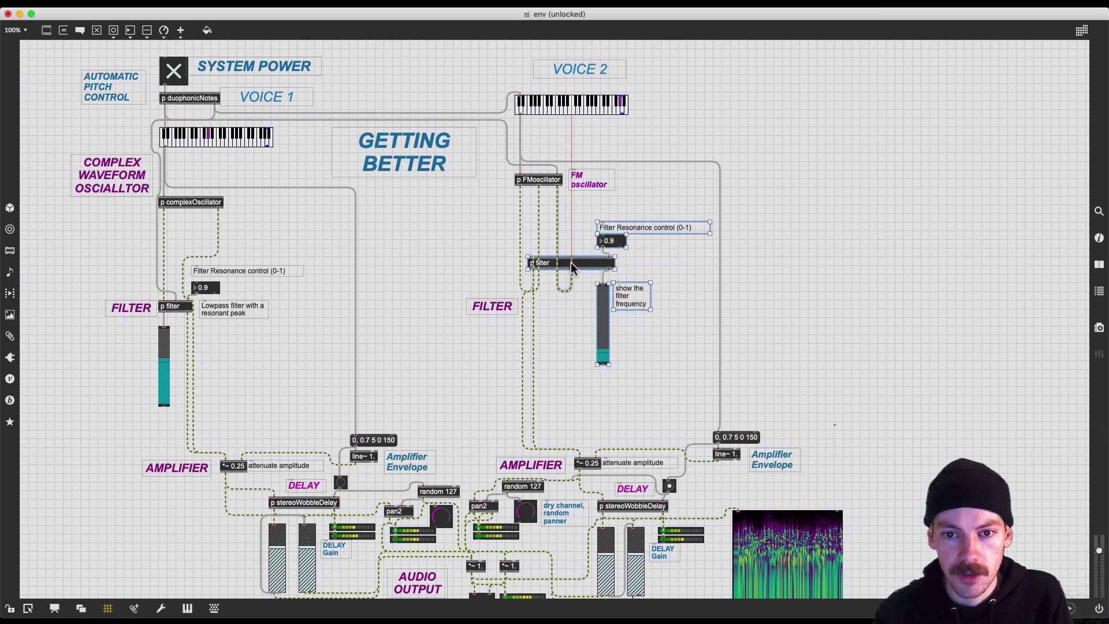
left_click_drag(497, 306, 648, 263)
left_click(650, 312)
Step: Auto-route the patch cords running into and out of Voice 2's filter group
left_click(556, 279)
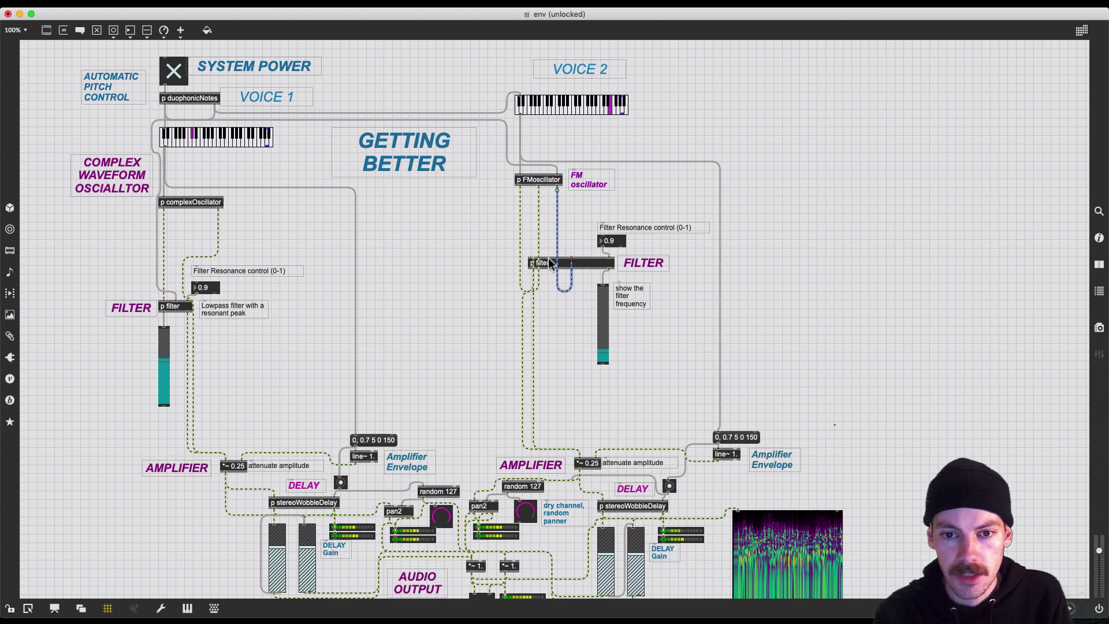
left_click(663, 340)
left_click_drag(581, 275, 503, 211)
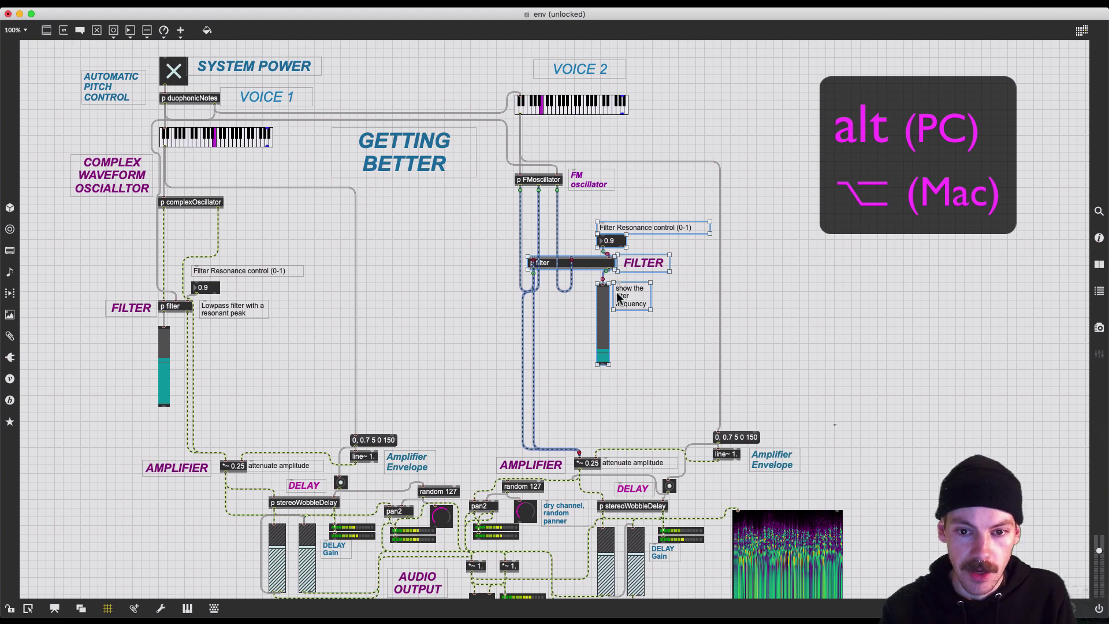
left_click(539, 387)
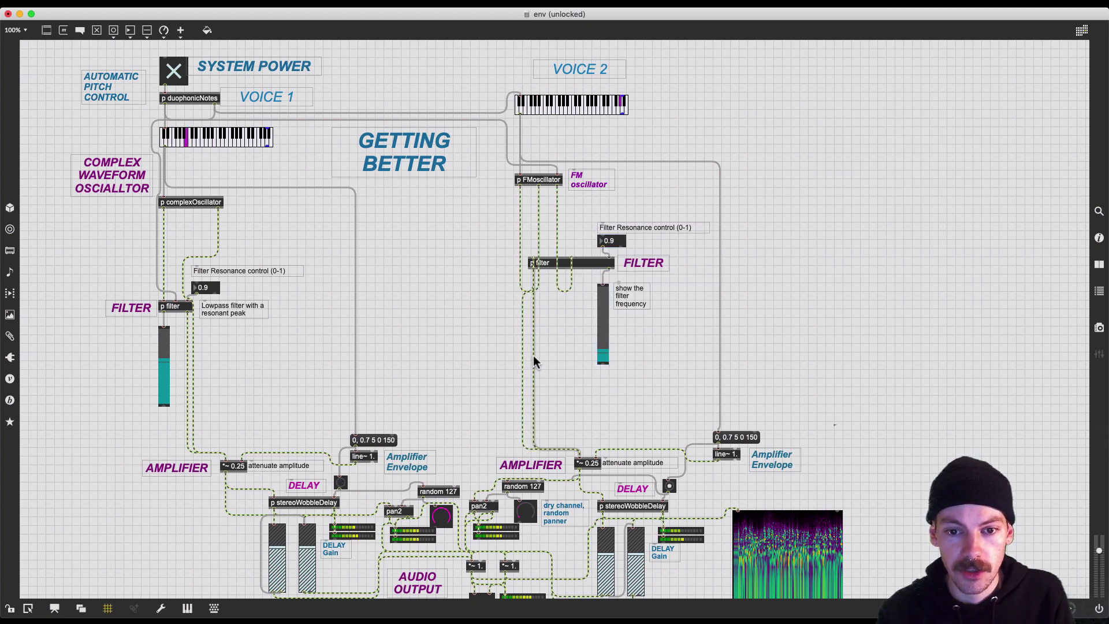
left_click_drag(678, 373, 504, 219)
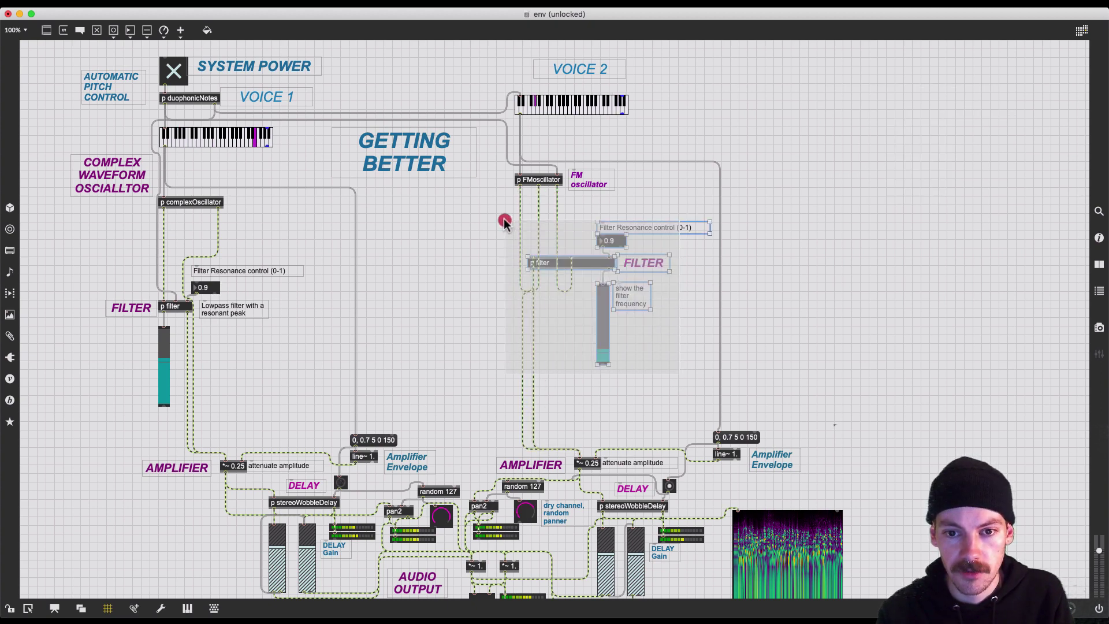
left_click(730, 424)
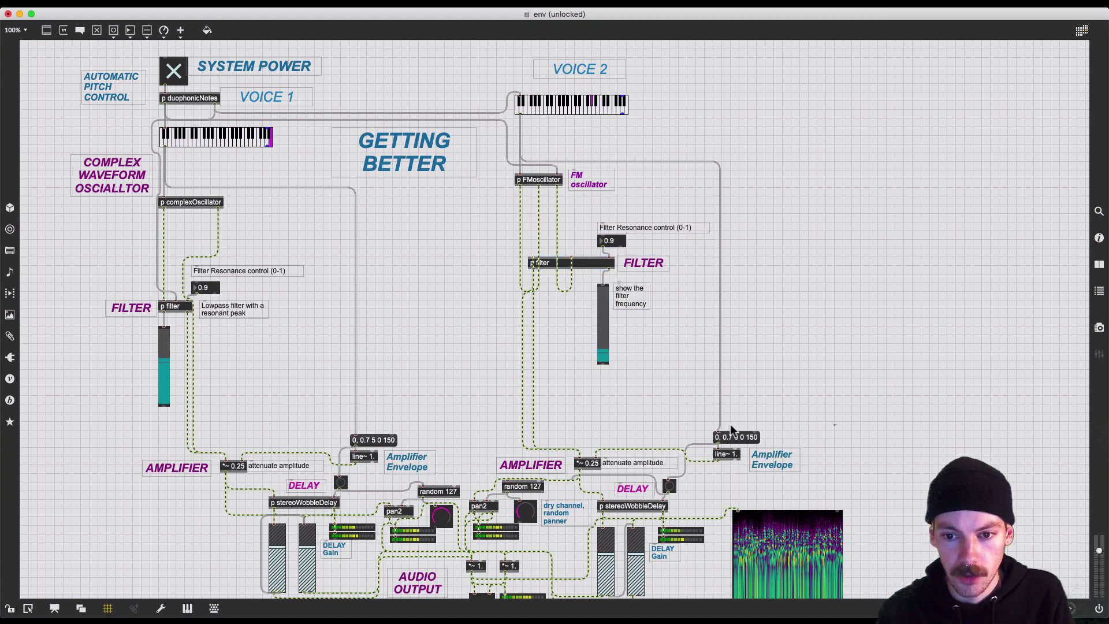
left_click_drag(681, 373, 494, 208)
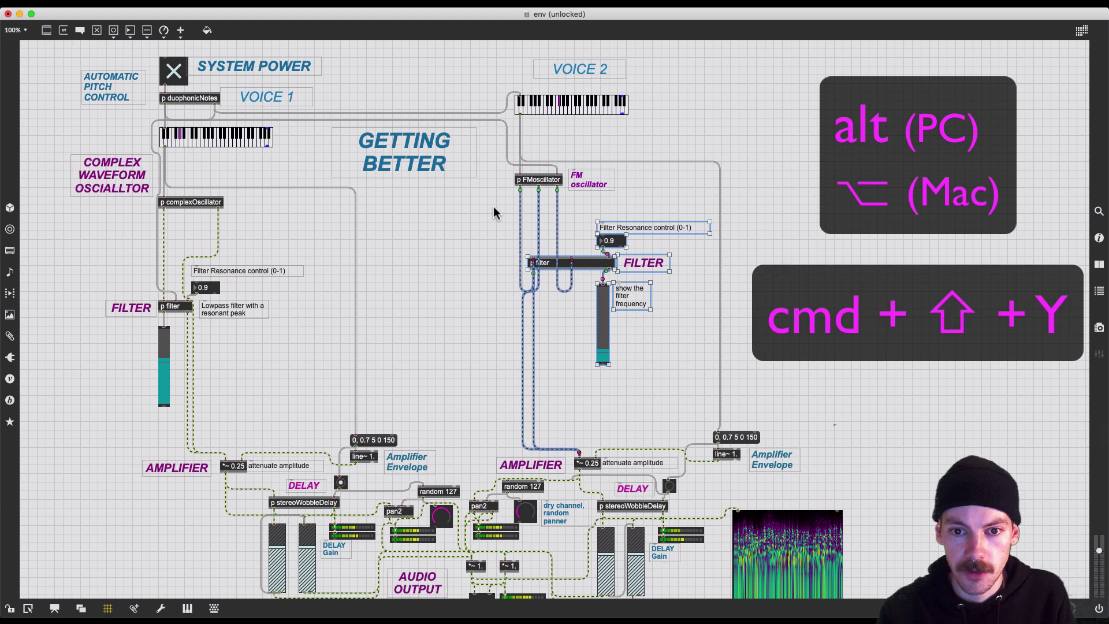
key("super+shift+y")
left_click(586, 346)
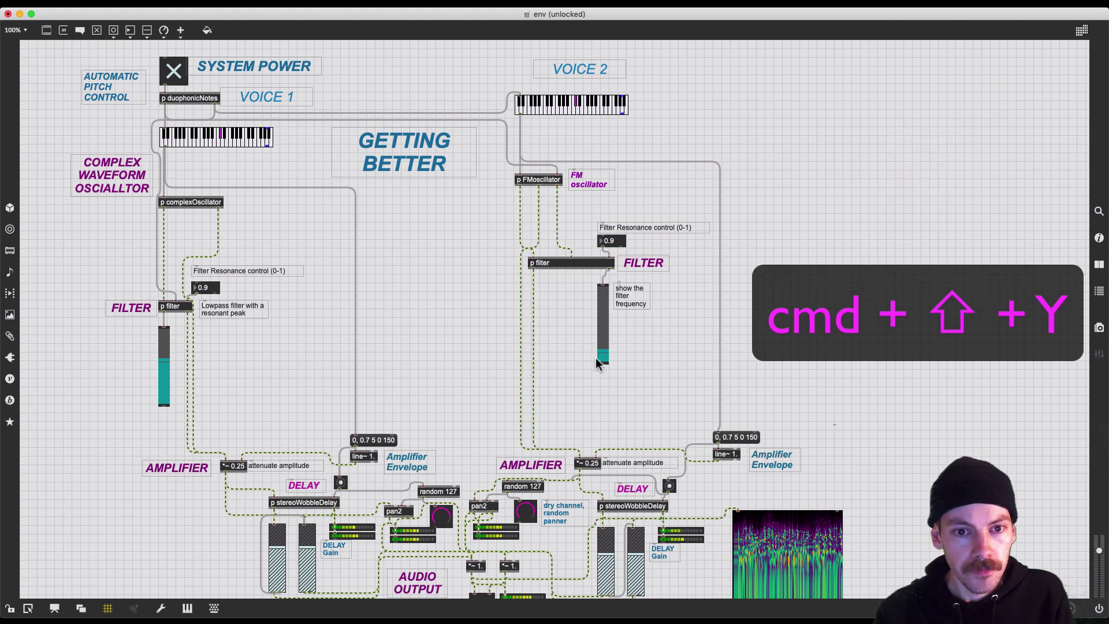
Step: Move Voice 1's AMPLIFIER label, *~ 0.25 object and attenuate amplitude comment up to just beneath the filter frequency slider
scroll(452, 347, "down", 2)
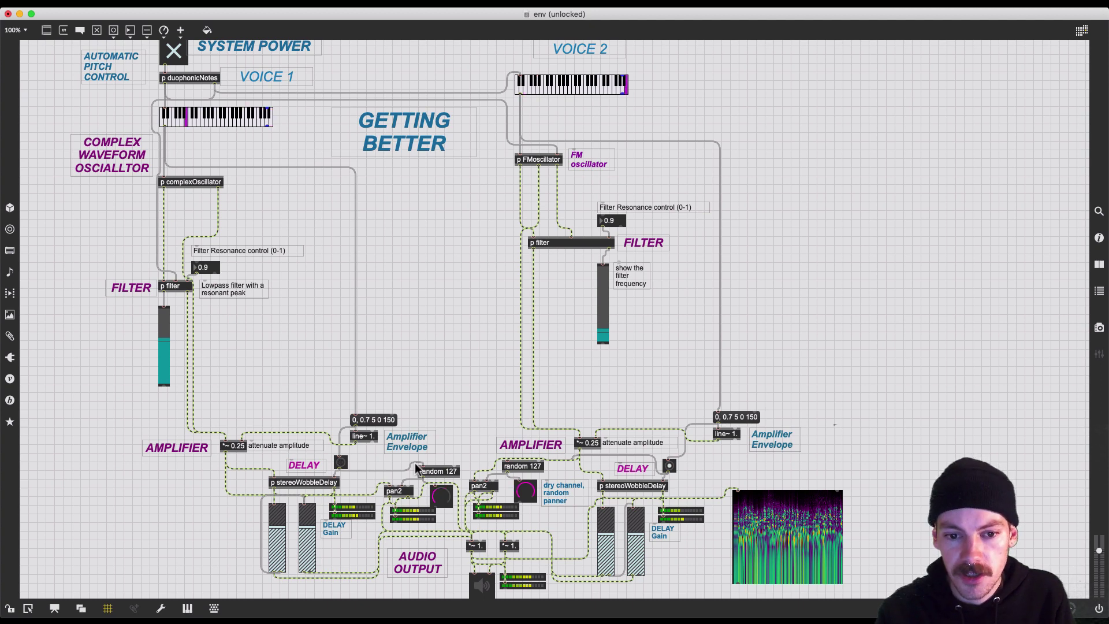
key("super+equal")
key("super+equal")
key("super+equal")
scroll(423, 472, "down", 10)
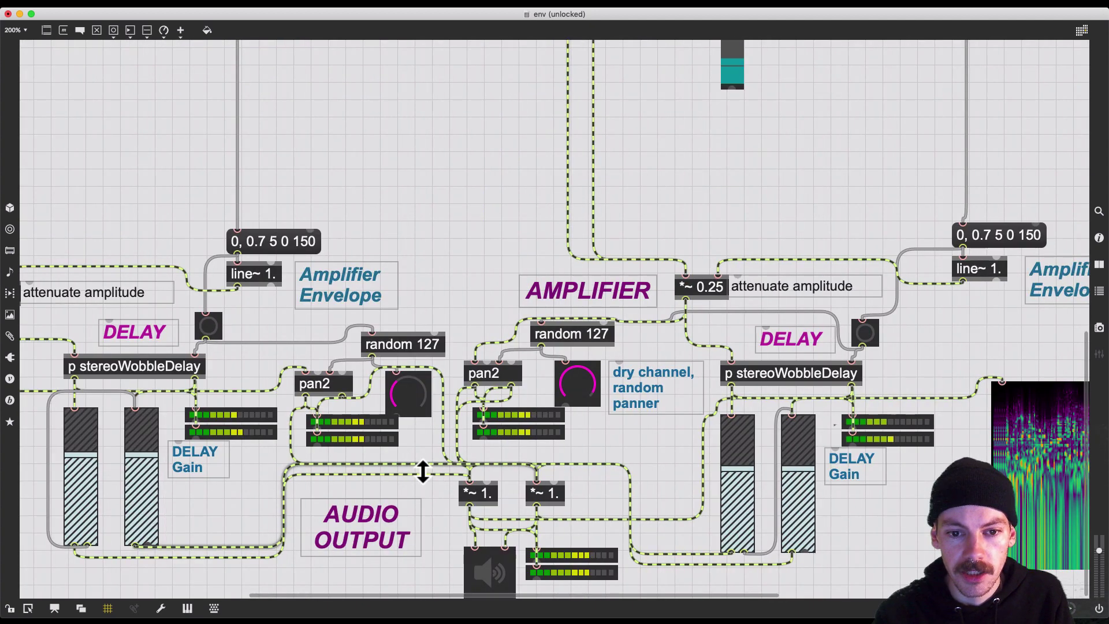
scroll(415, 463, "left", 7)
scroll(416, 468, "left", 3)
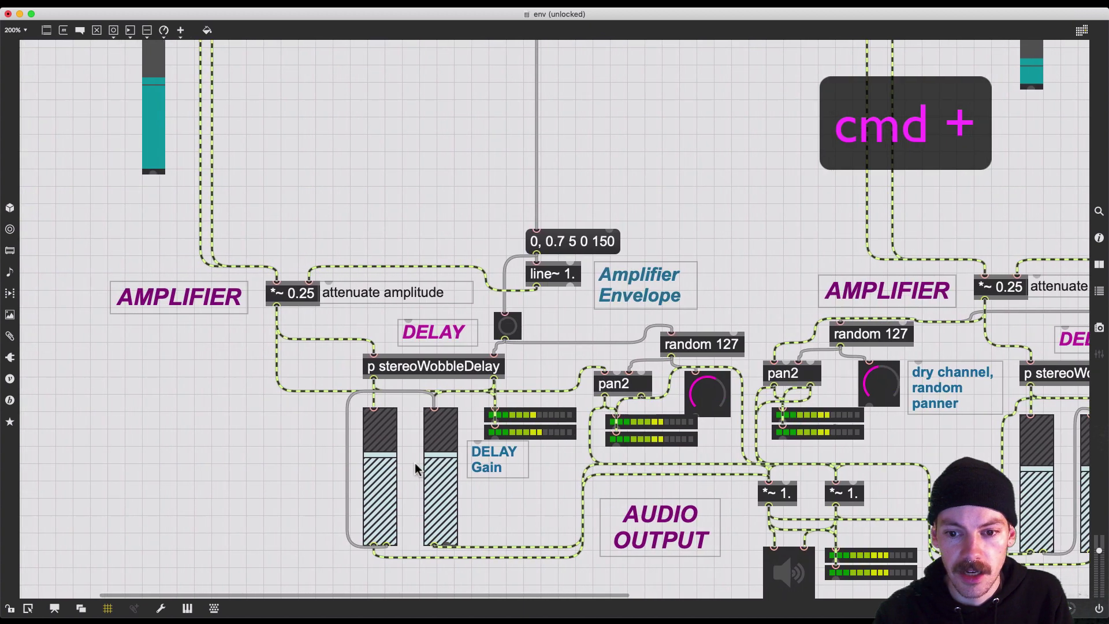
left_click_drag(150, 346, 393, 188)
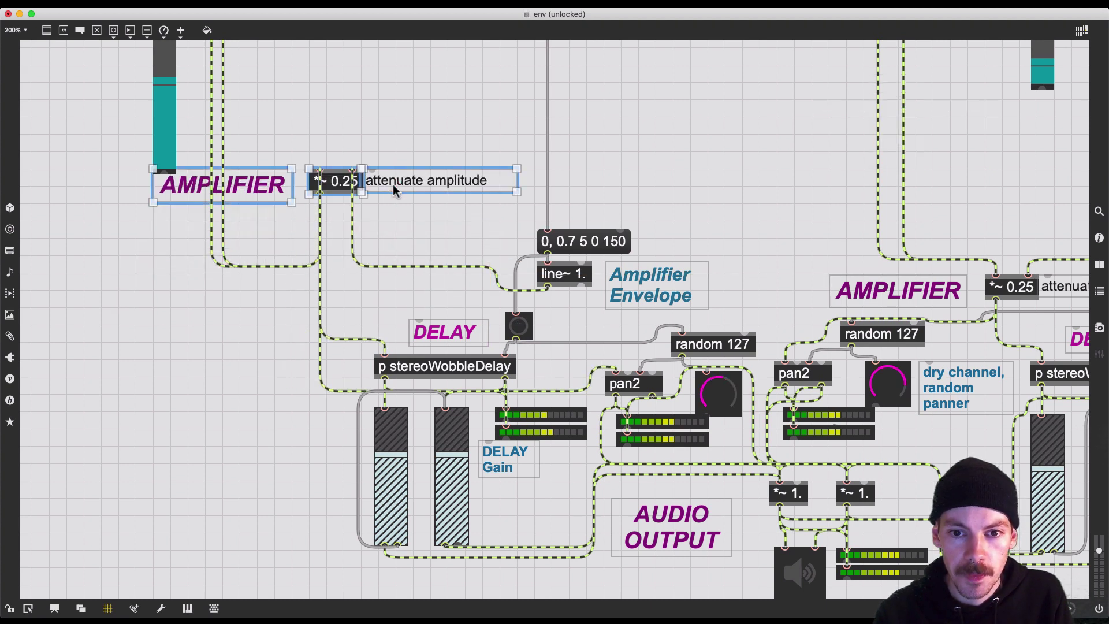
Step: Move Voice 1's amplifier envelope group up above the attenuate amplitude comment and shorten the line~ cord's route into *~ 0.25
left_click(628, 326)
left_click_drag(628, 326, 440, 68)
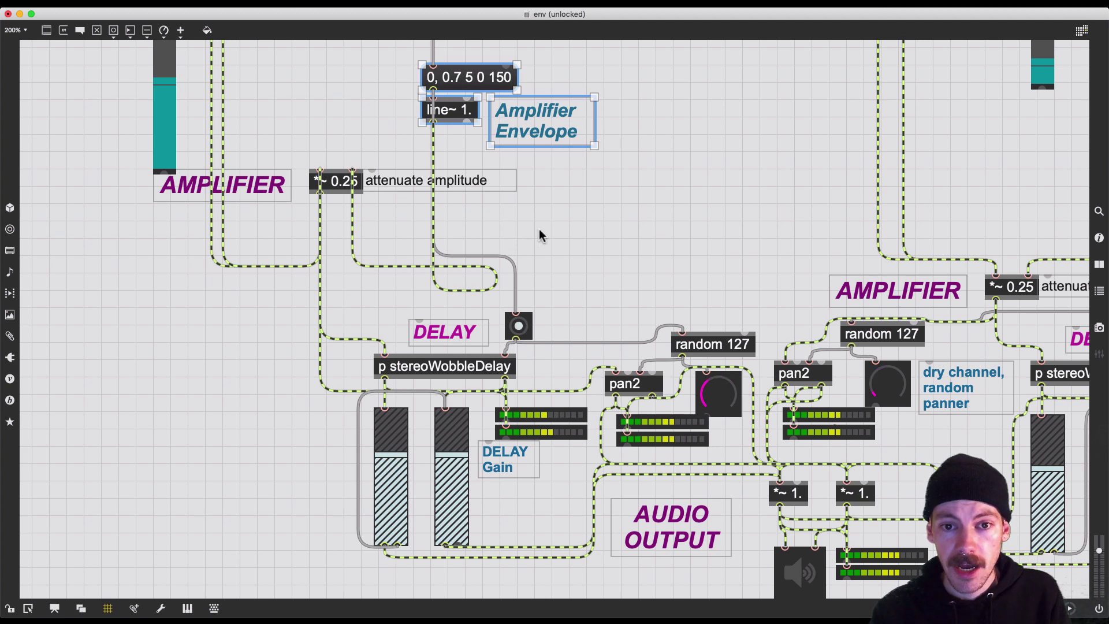
left_click(414, 267)
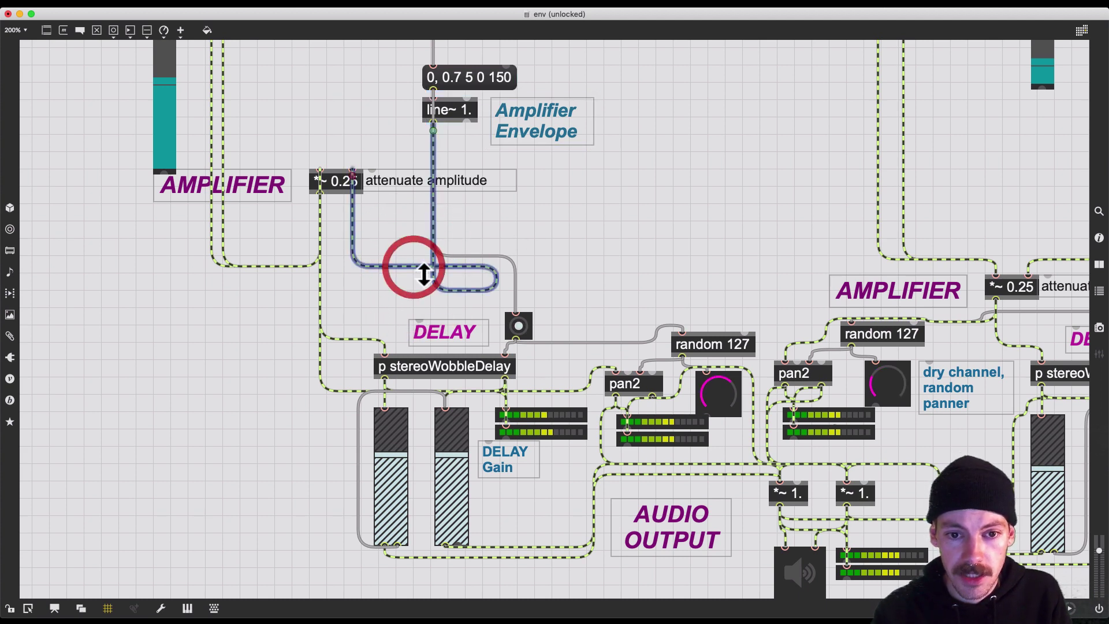
left_click_drag(424, 274, 507, 276)
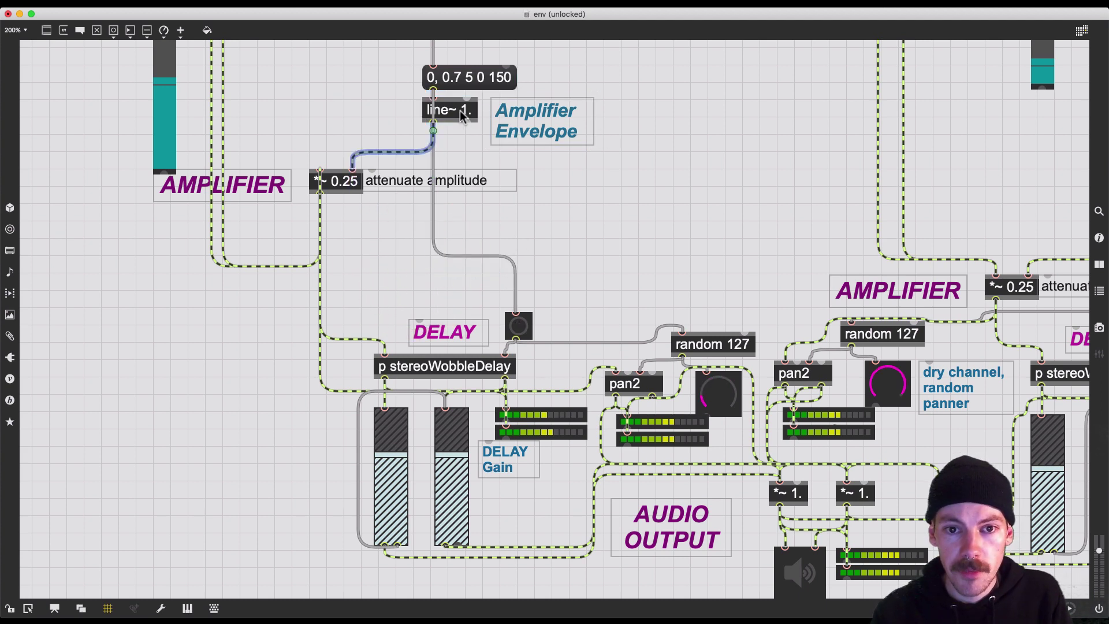
Step: Place Voice 1's bang button right of the attenuate amplitude comment and auto-route the amplifier section's patch cords
left_click(435, 210)
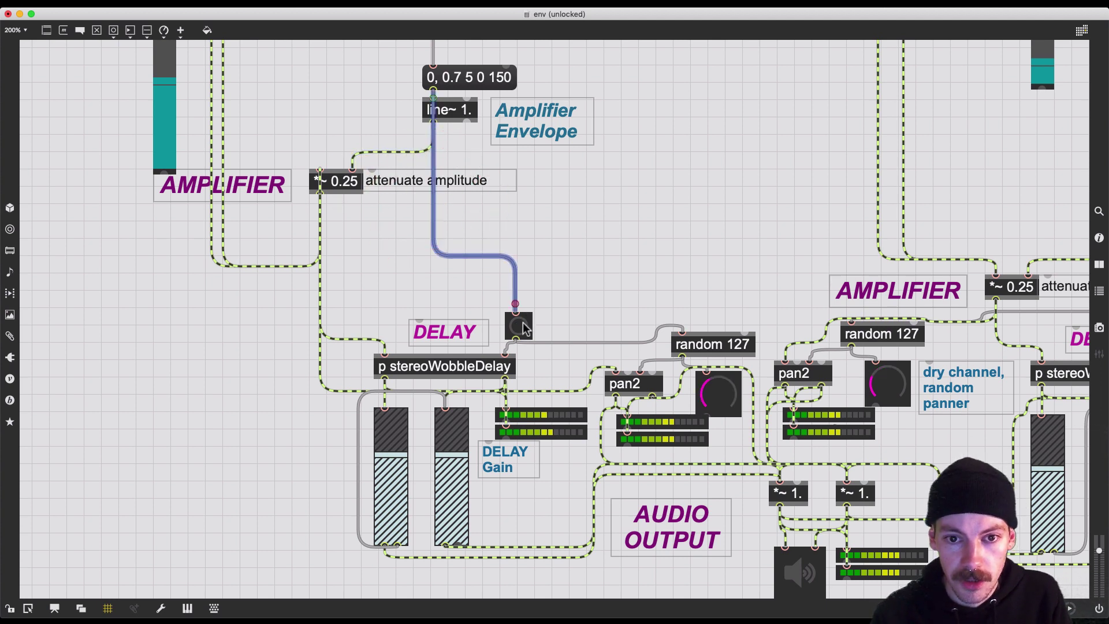
left_click_drag(522, 322, 539, 190)
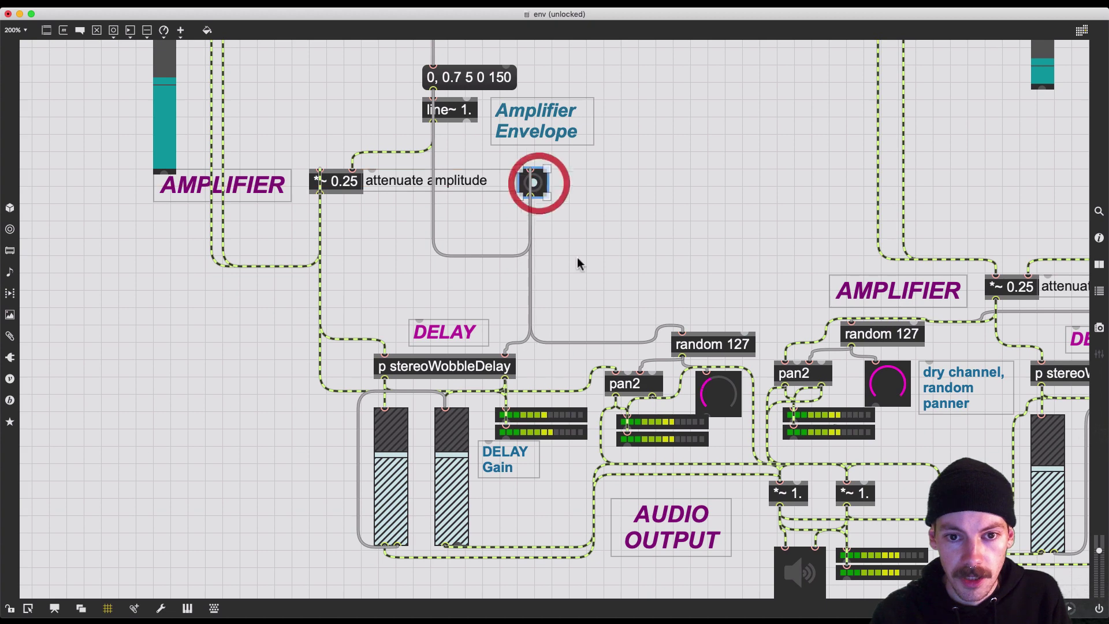
left_click_drag(598, 295, 203, 70)
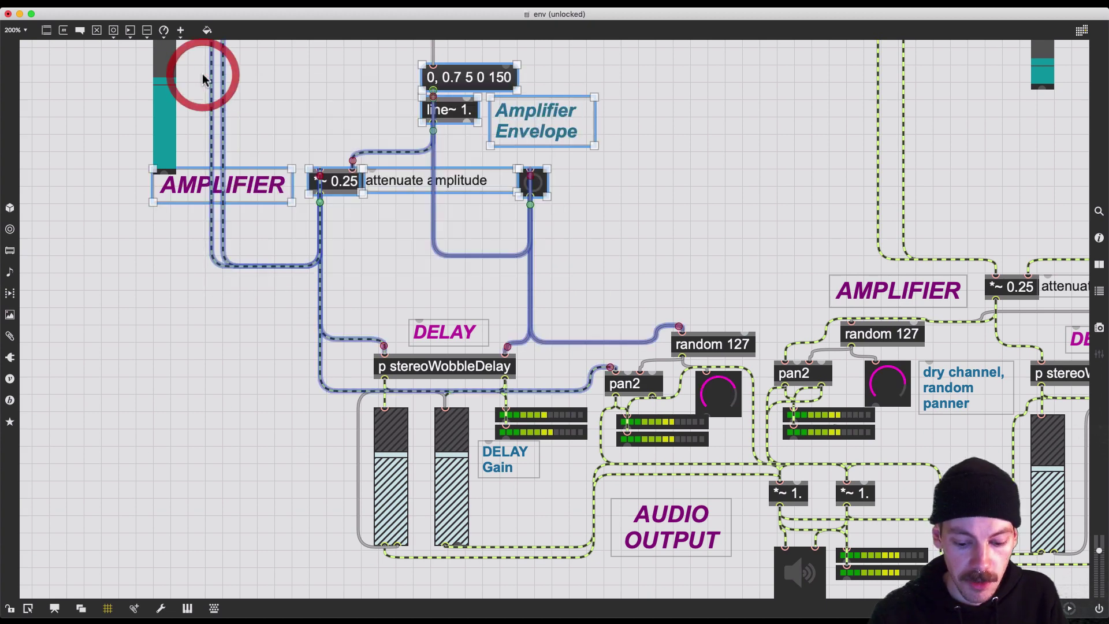
key("super+shift+y")
left_click(253, 255)
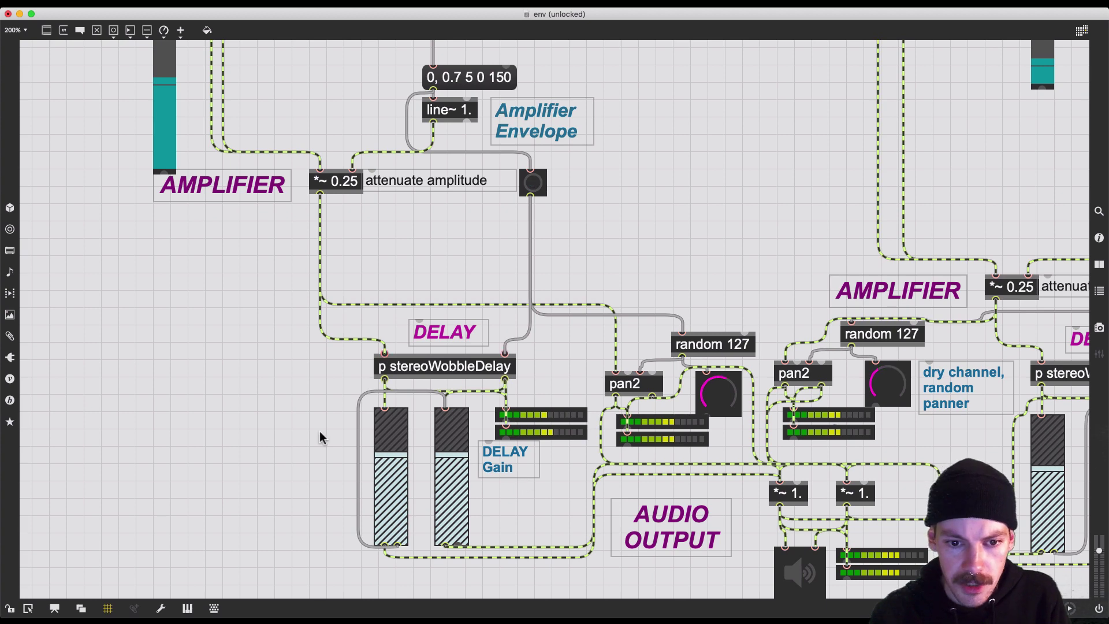
Step: Shift Voice 1's delay group, with its gain sliders and meters, left beneath the AMPLIFIER label
left_click_drag(305, 478, 532, 303)
left_click_drag(541, 422, 335, 422)
left_click(595, 426)
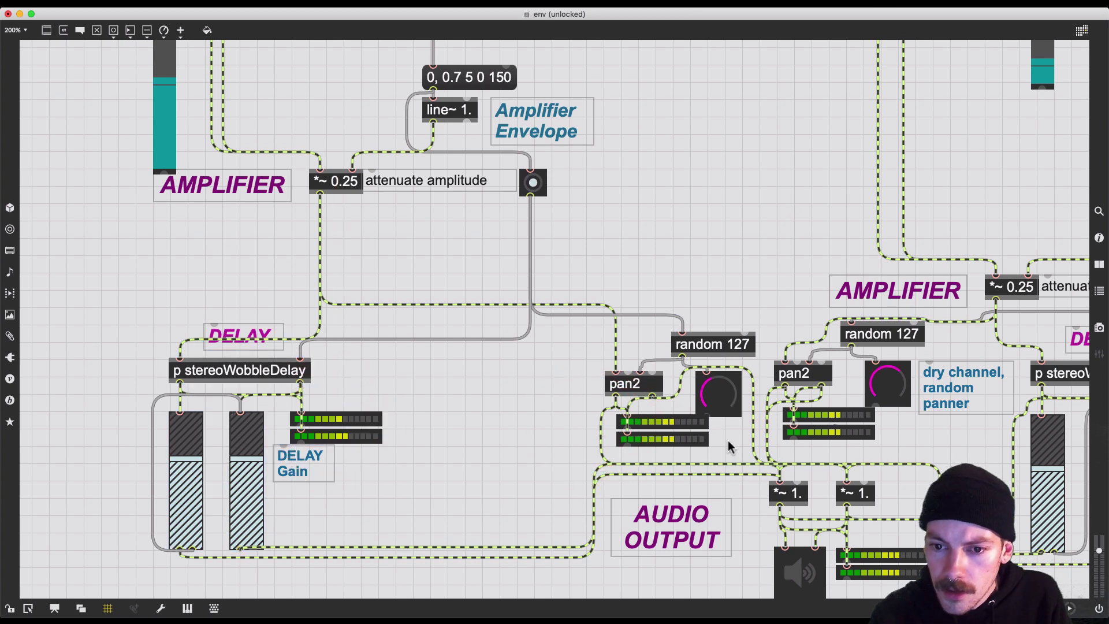
Step: Move Voice 1's panner group of random 127, pan2, dial and meters up and left toward the amplifier section
left_click_drag(732, 449, 619, 321)
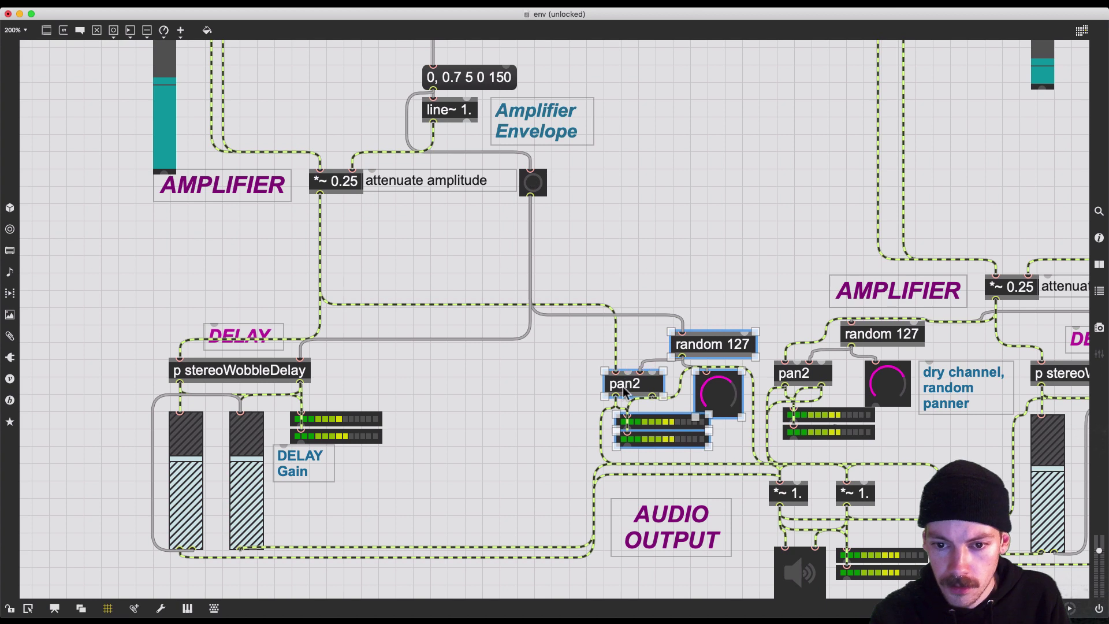
left_click_drag(713, 408, 650, 349)
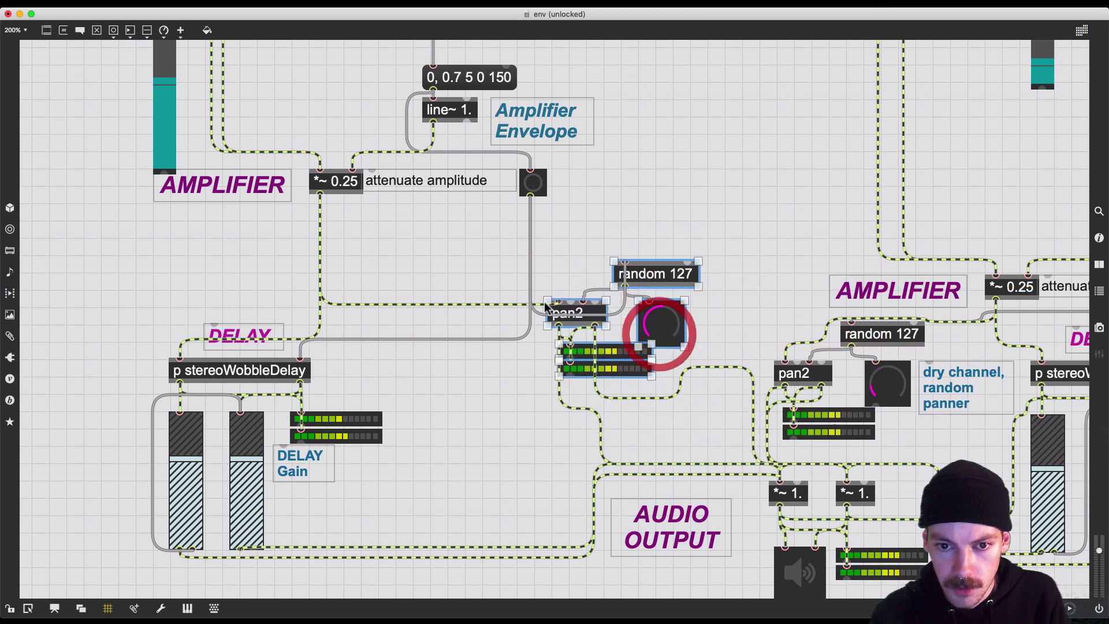
scroll(578, 439, "right", 5)
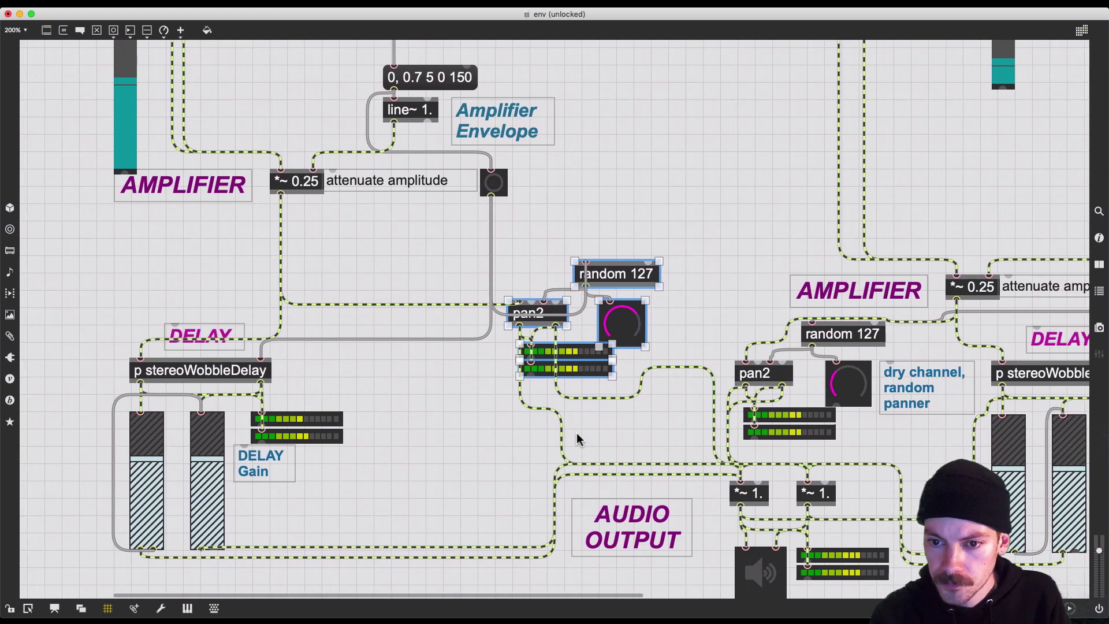
scroll(578, 439, "right", 8)
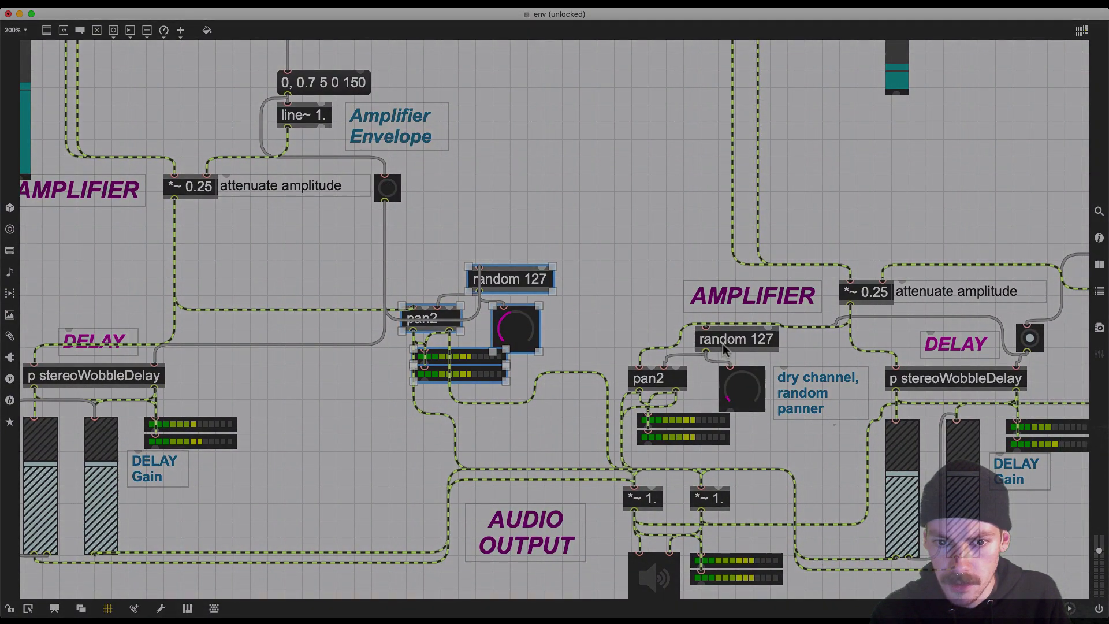
scroll(725, 347, "right", 7)
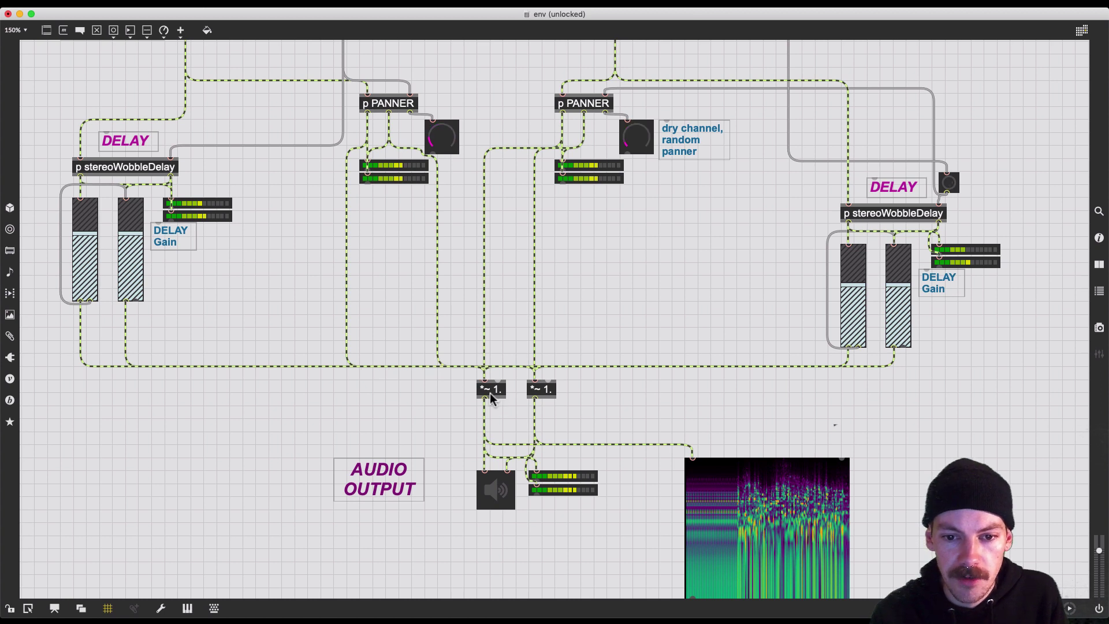
Step: Add a floating-point number box above the two output *~ 1. objects and connect it to both of their right inlets
left_click(567, 389)
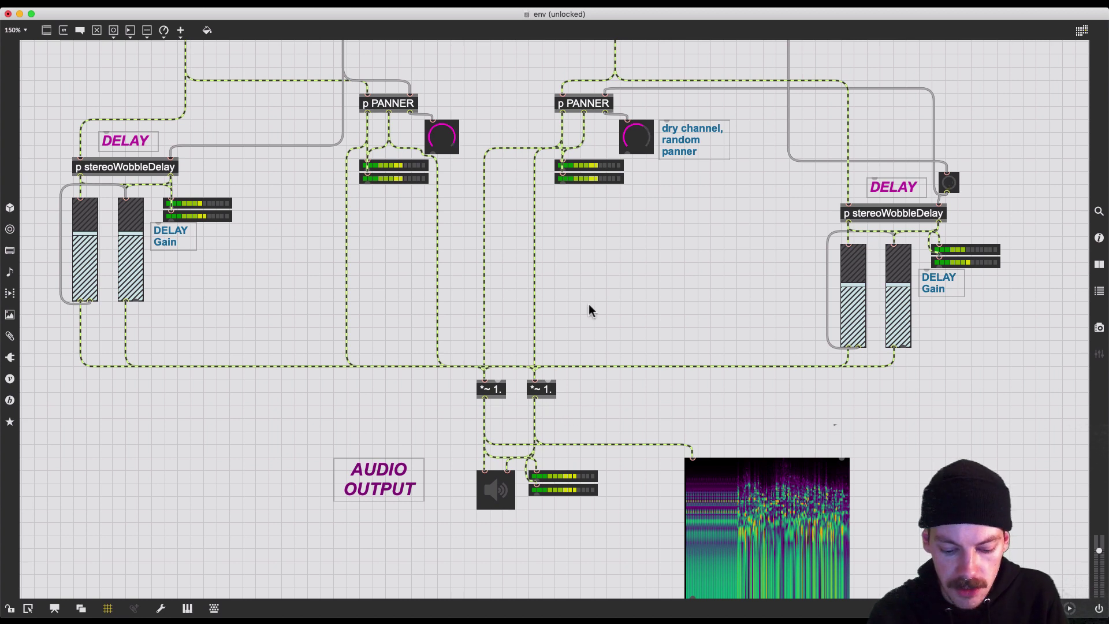
key("f")
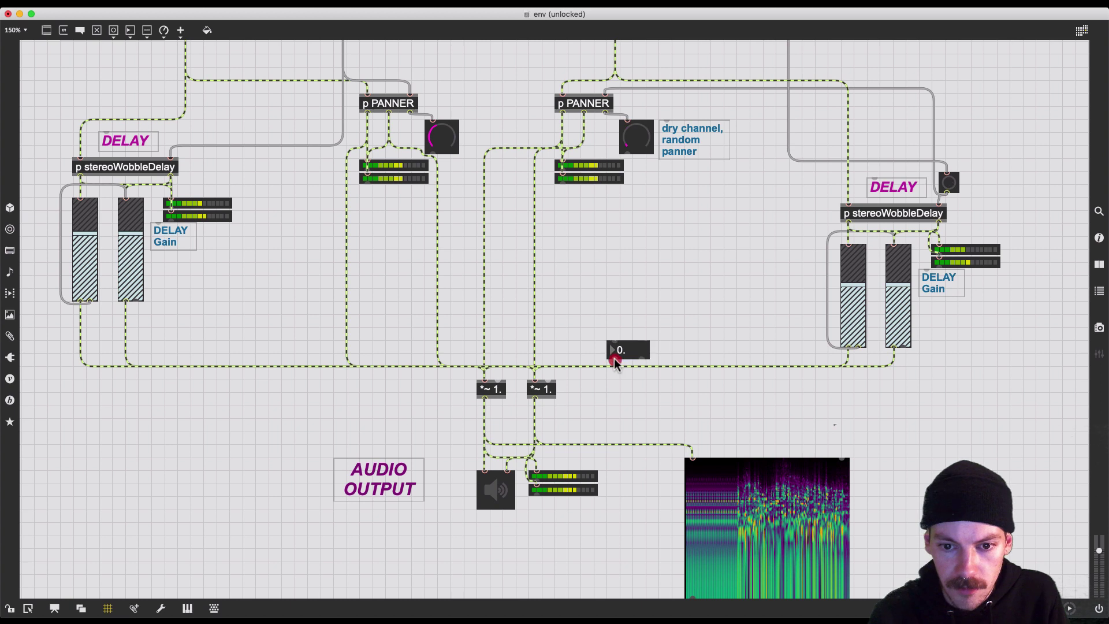
left_click_drag(614, 359, 549, 381)
left_click_drag(614, 359, 499, 375)
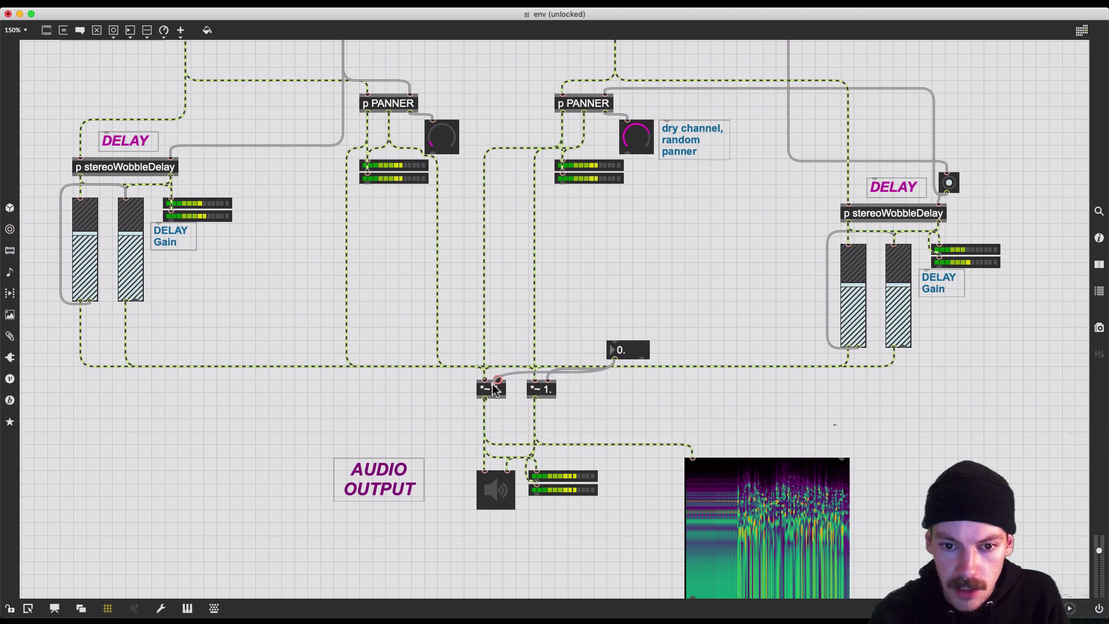
Step: In the locked patcher, set the output gain number box to 1., start the audio, and lower the gain to 0.15
key("super+e")
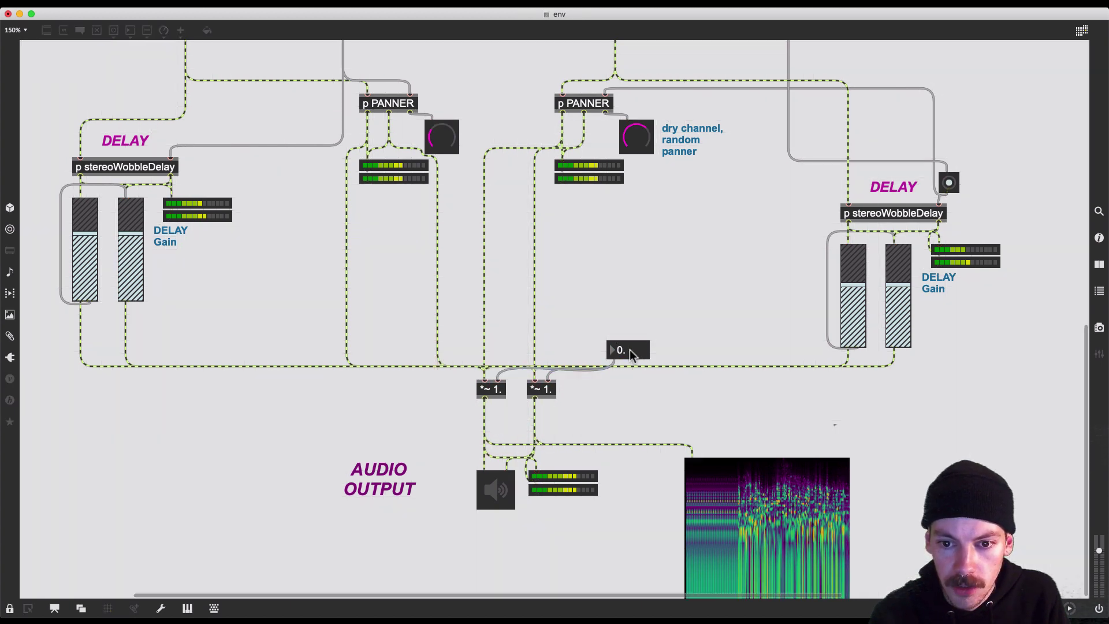
mouse_move(630, 350)
left_mouse_down()
mouse_move(629, 337)
mouse_move(624, 365)
left_mouse_up()
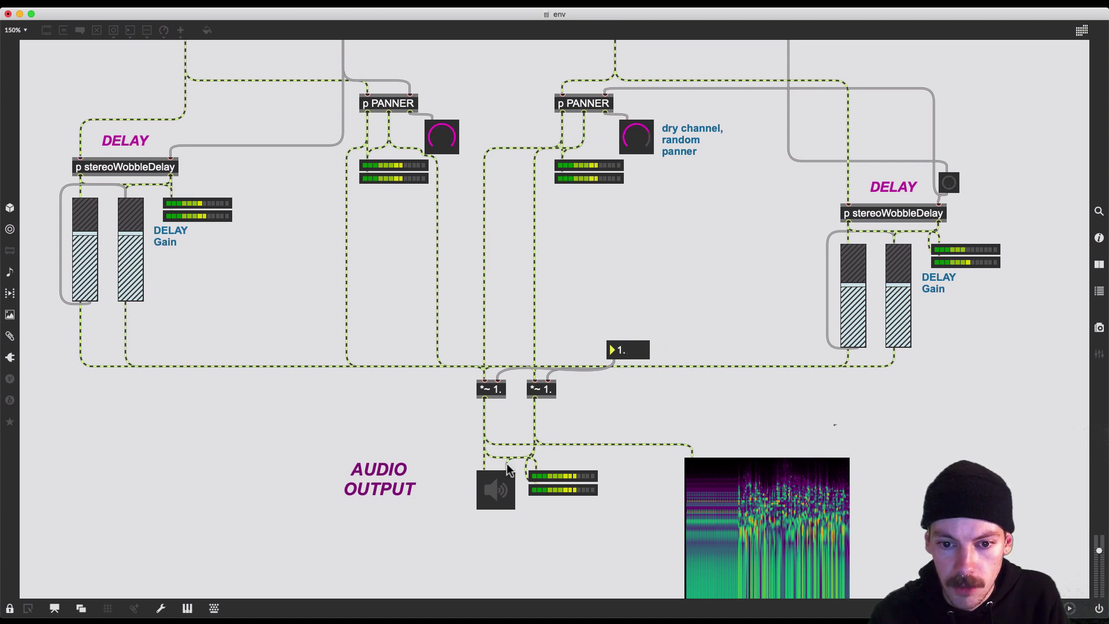
left_click(497, 488)
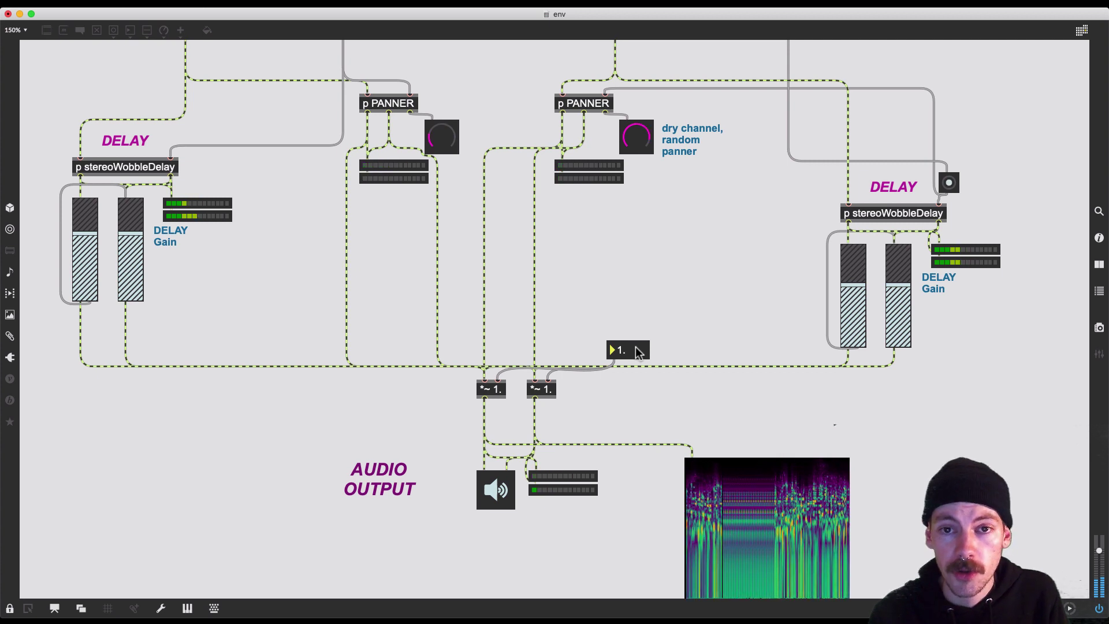
mouse_move(638, 352)
left_mouse_down()
mouse_move(639, 393)
mouse_move(635, 375)
left_mouse_up()
left_click(651, 307)
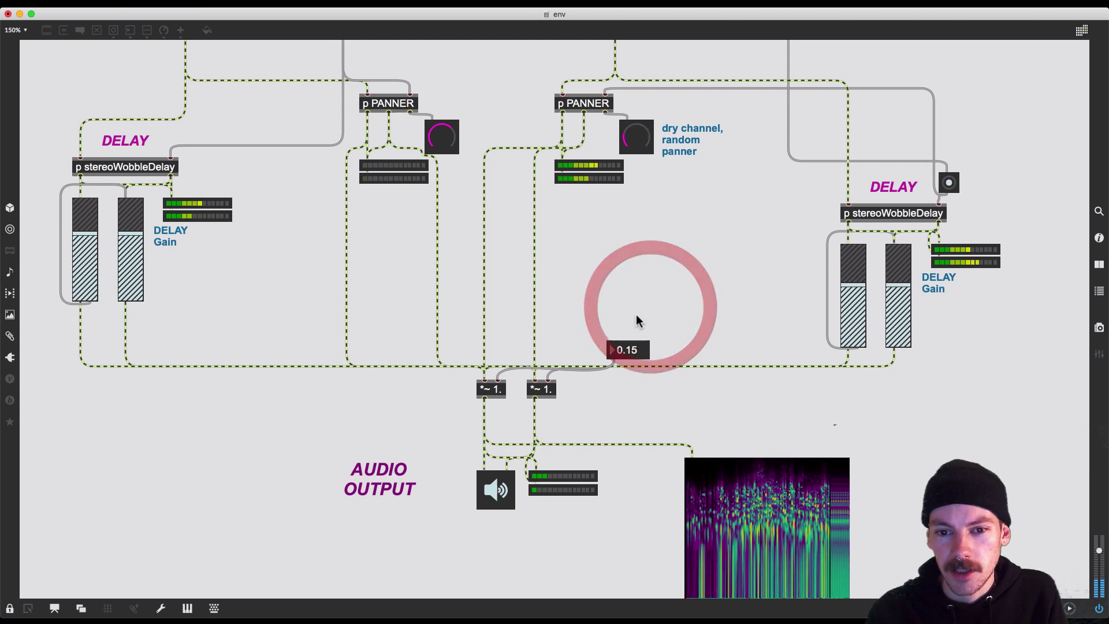
Step: Unlock the patcher, add a slider object and place it directly above the output gain number box
left_click(608, 276, "super")
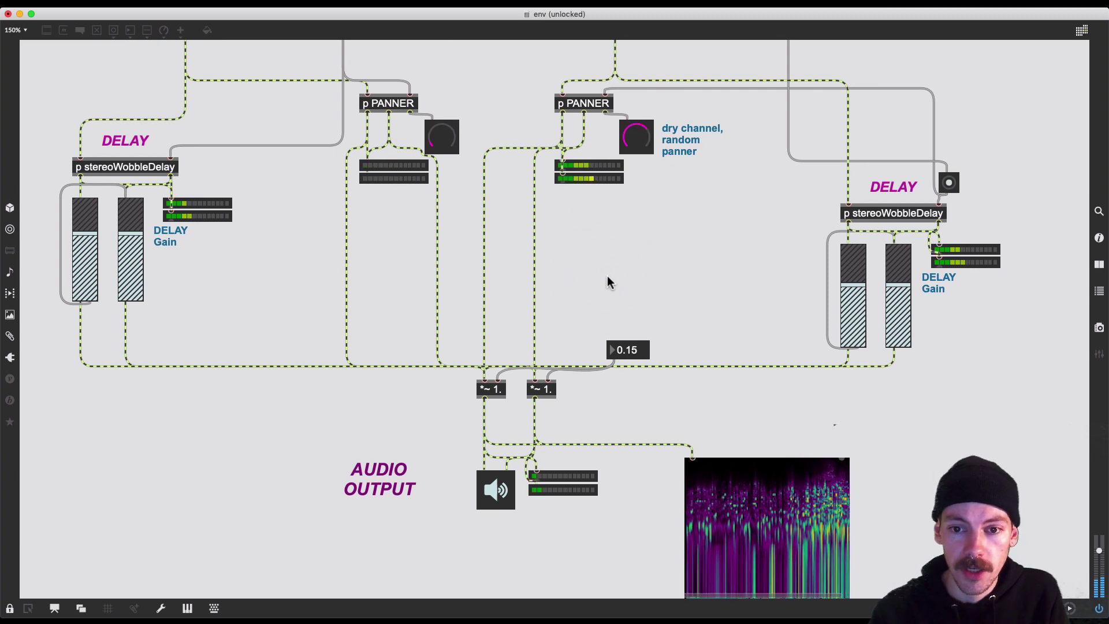
left_click(608, 275)
type("nsl")
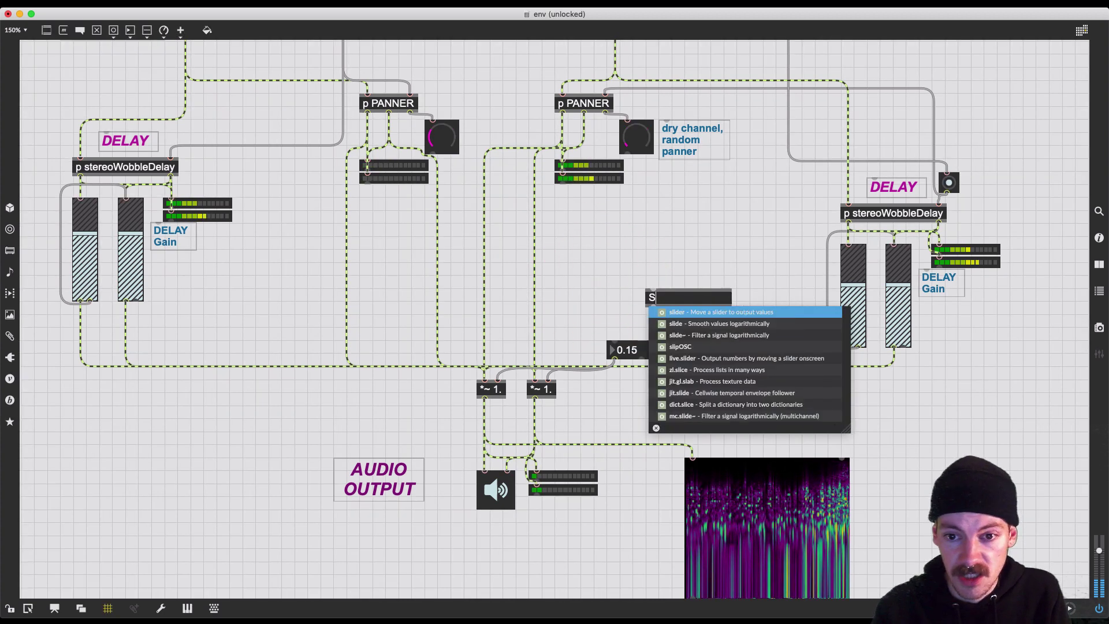
key("Return")
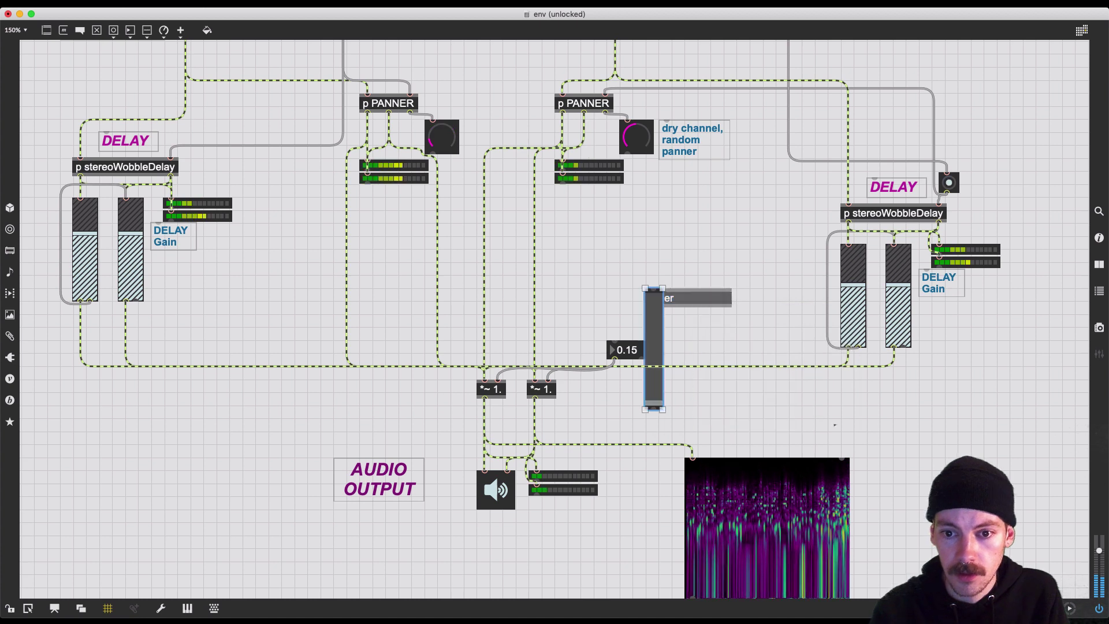
left_click_drag(647, 282, 614, 239)
left_click(664, 289)
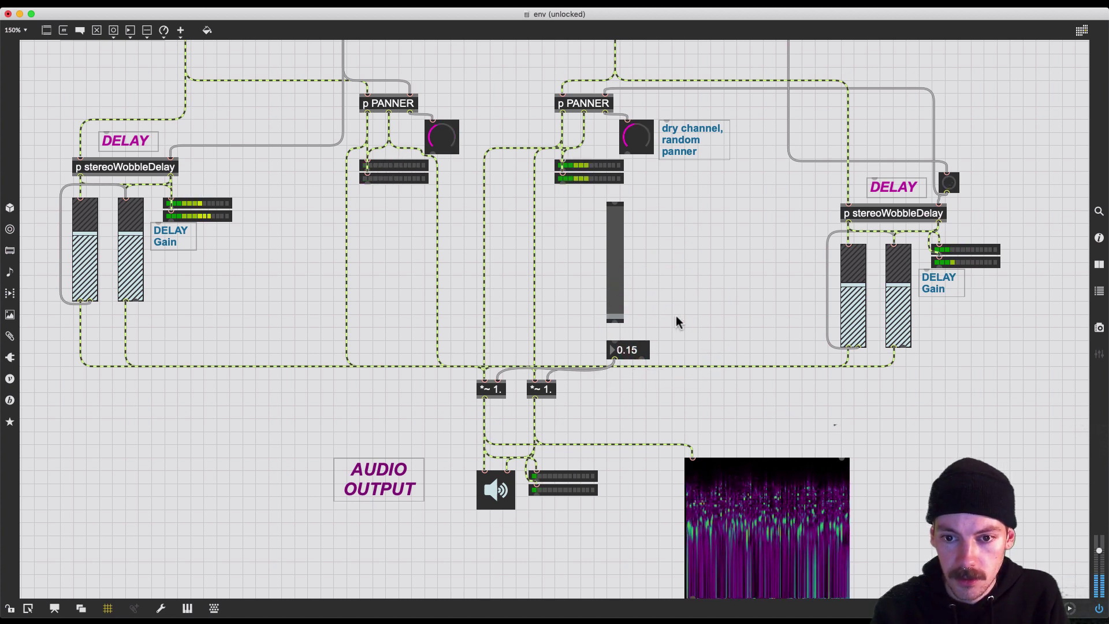
Step: Connect an integer number box to the slider's outlet and run the slider through its full range in the locked patcher to check its output
key("i")
left_click_drag(614, 323, 673, 322)
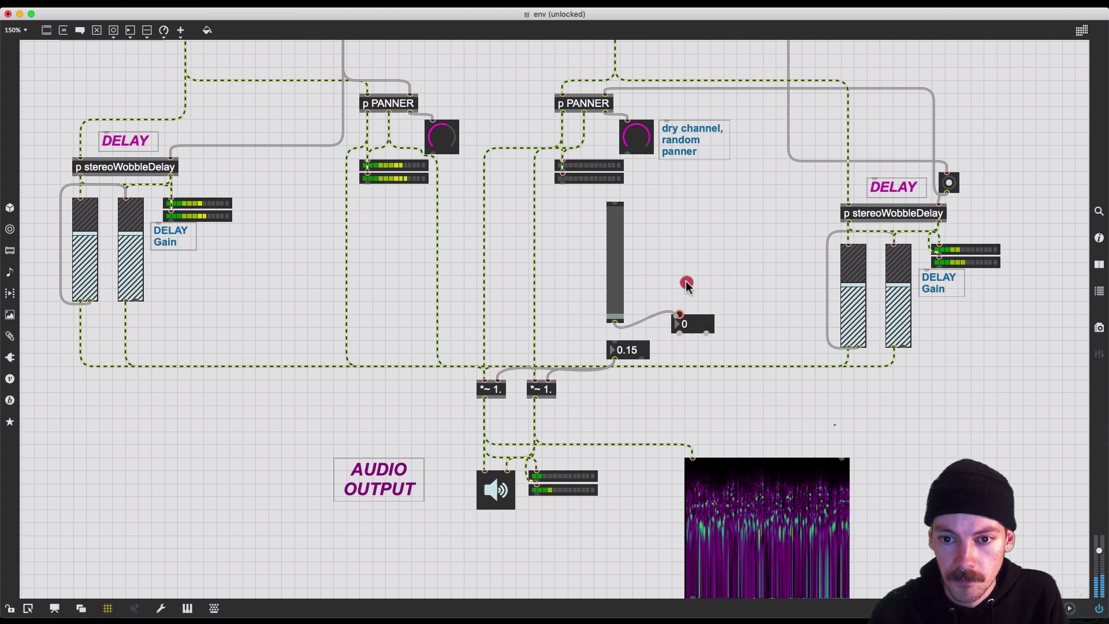
key("super+e")
left_click_drag(610, 302, 615, 231)
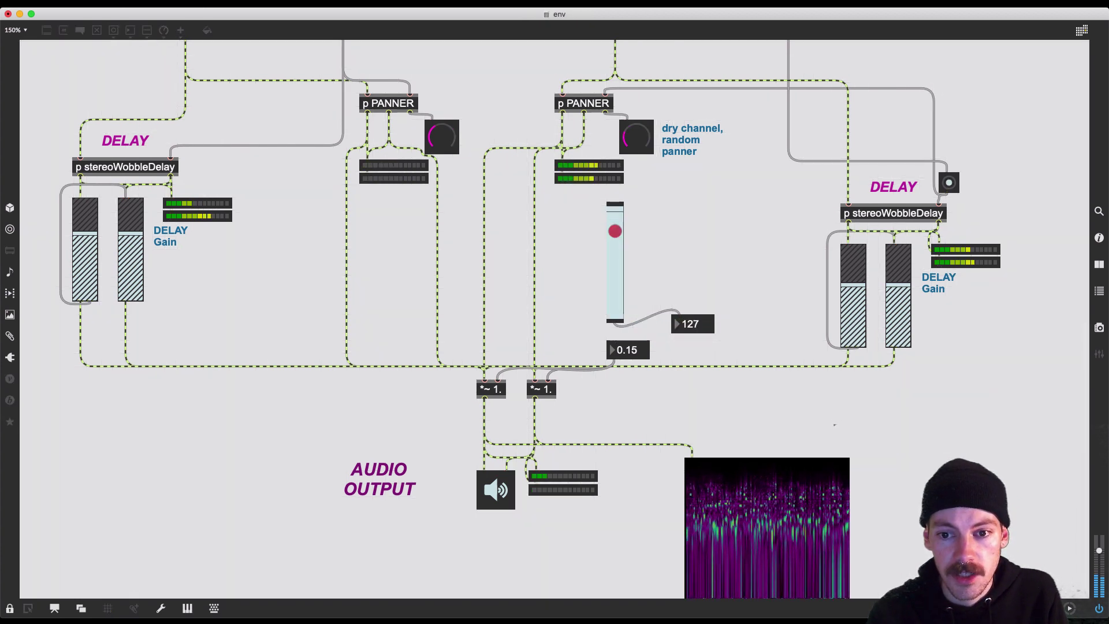
left_click_drag(616, 298, 619, 322)
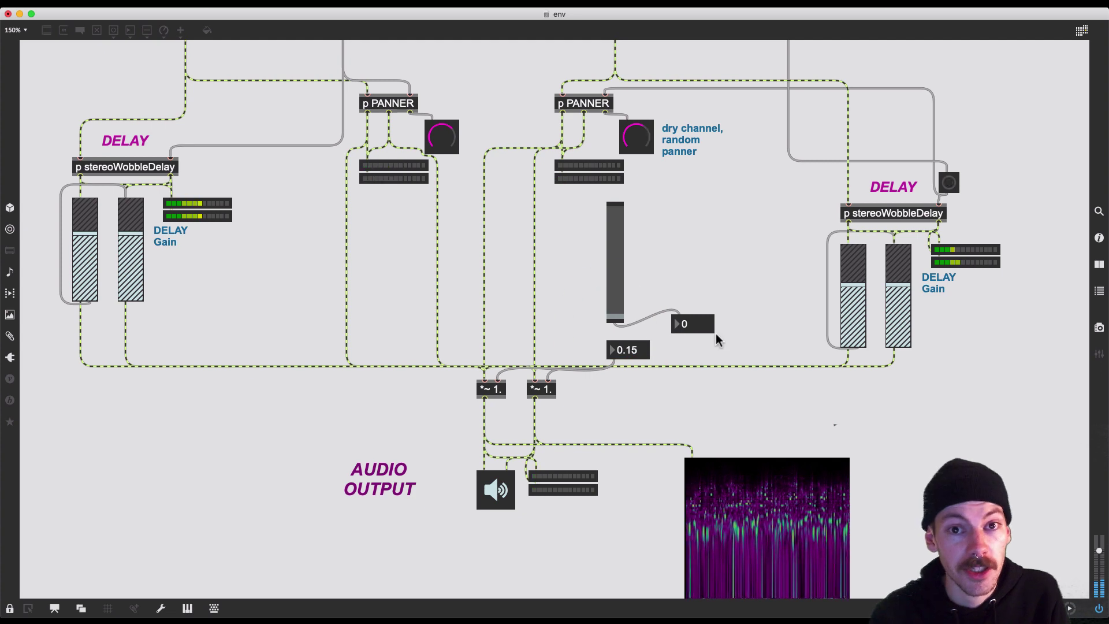
left_click(700, 324)
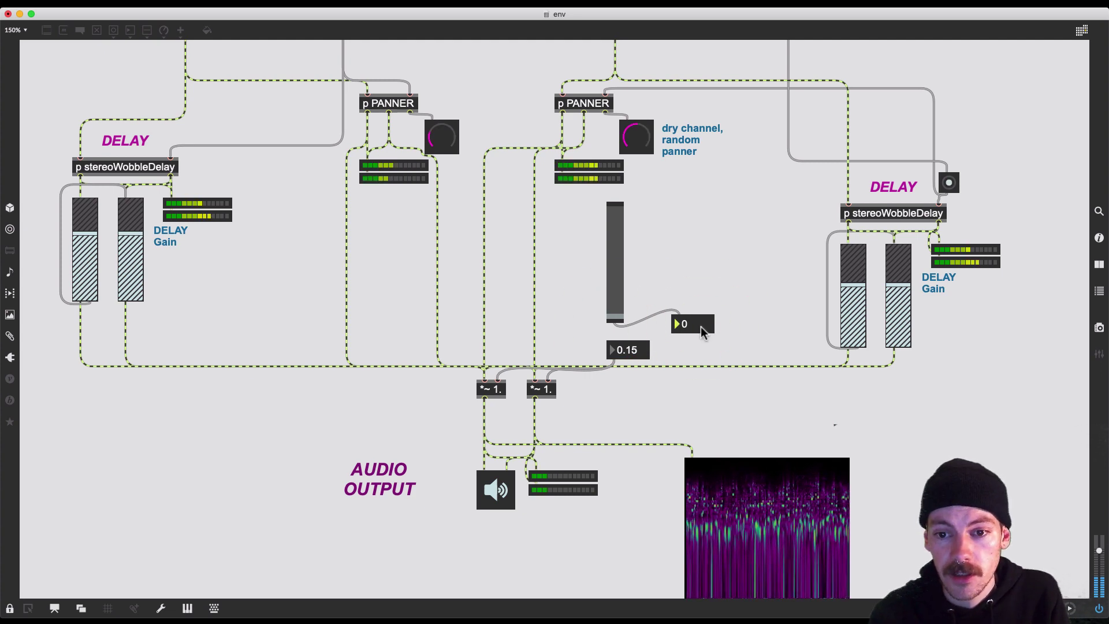
left_click(733, 302)
Step: Delete the integer number box beside the slider and put a / 127. object in its place
left_click(701, 328, "super")
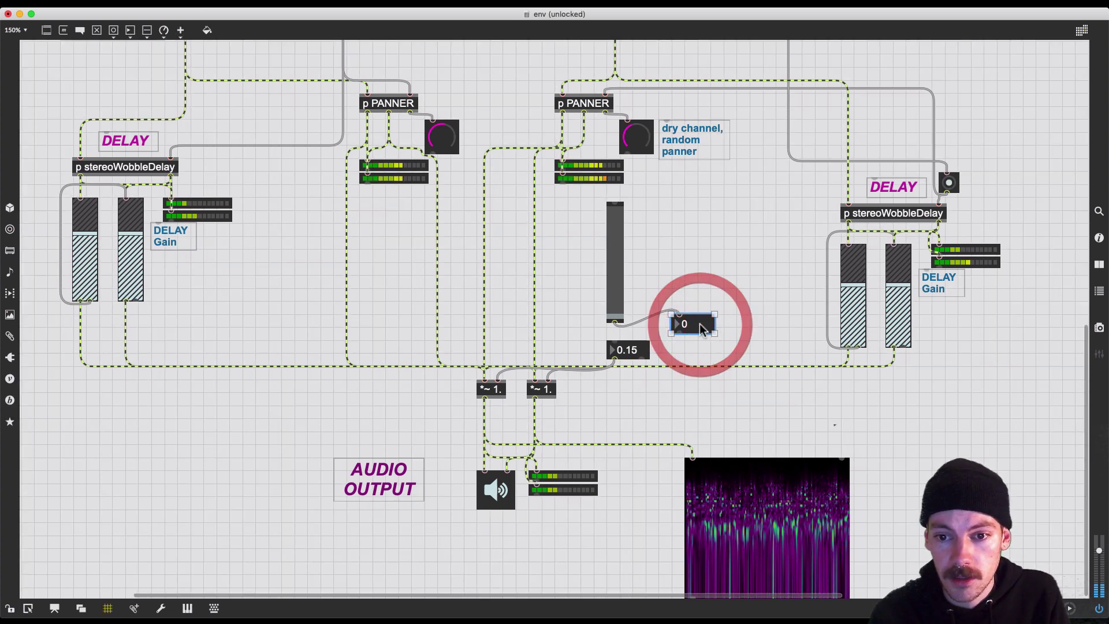
key("n")
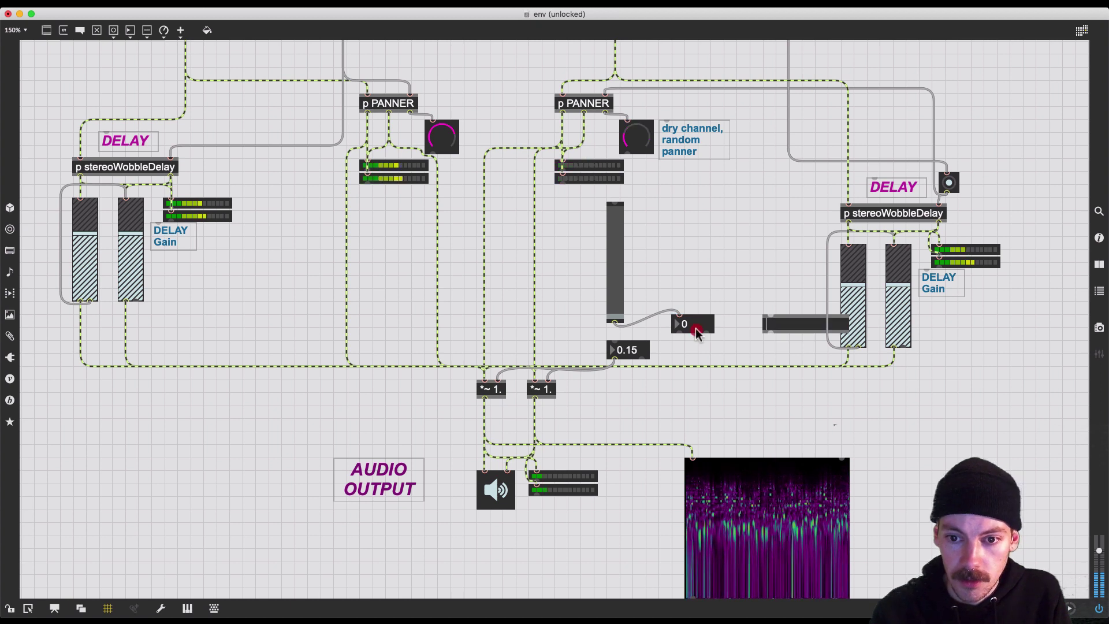
left_click(697, 324)
key("BackSpace")
left_click_drag(774, 328, 687, 325)
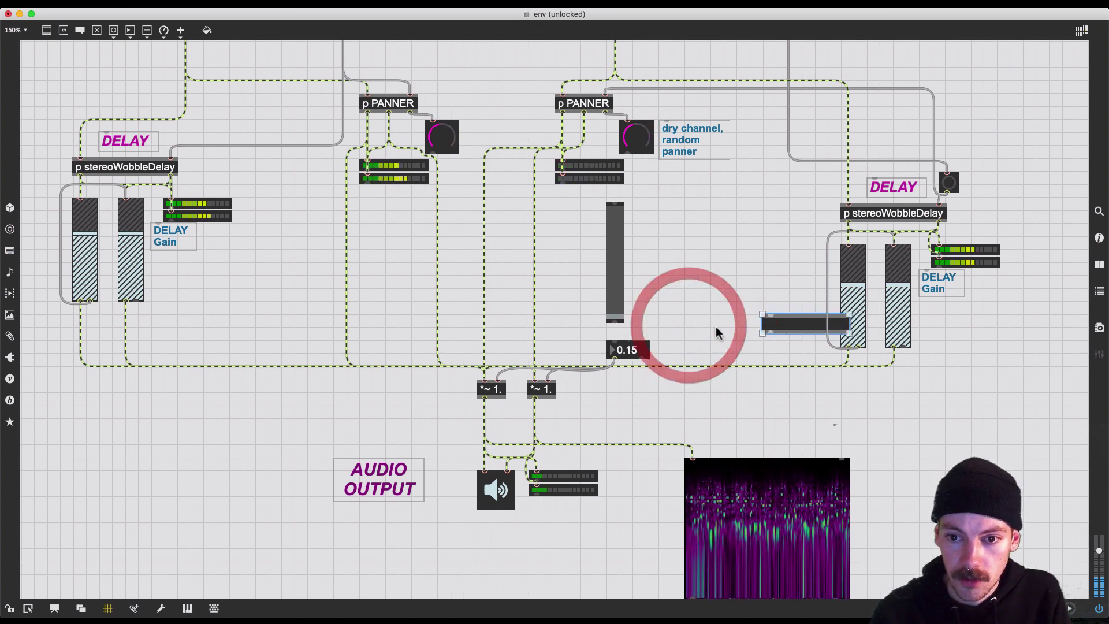
double_click(713, 324)
type("/")
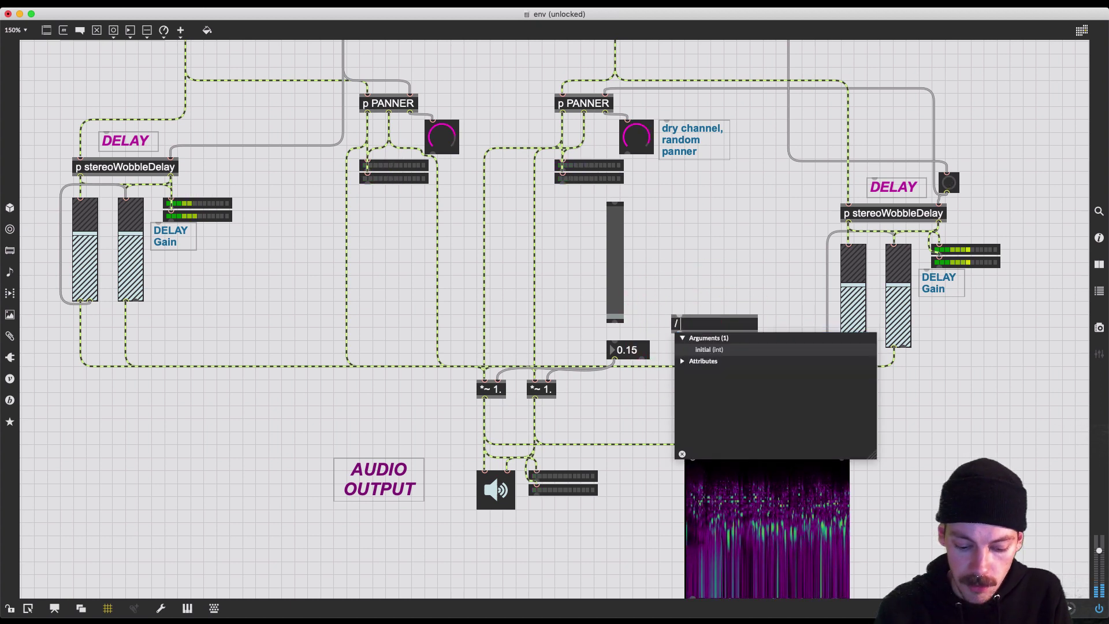
type(" 127.")
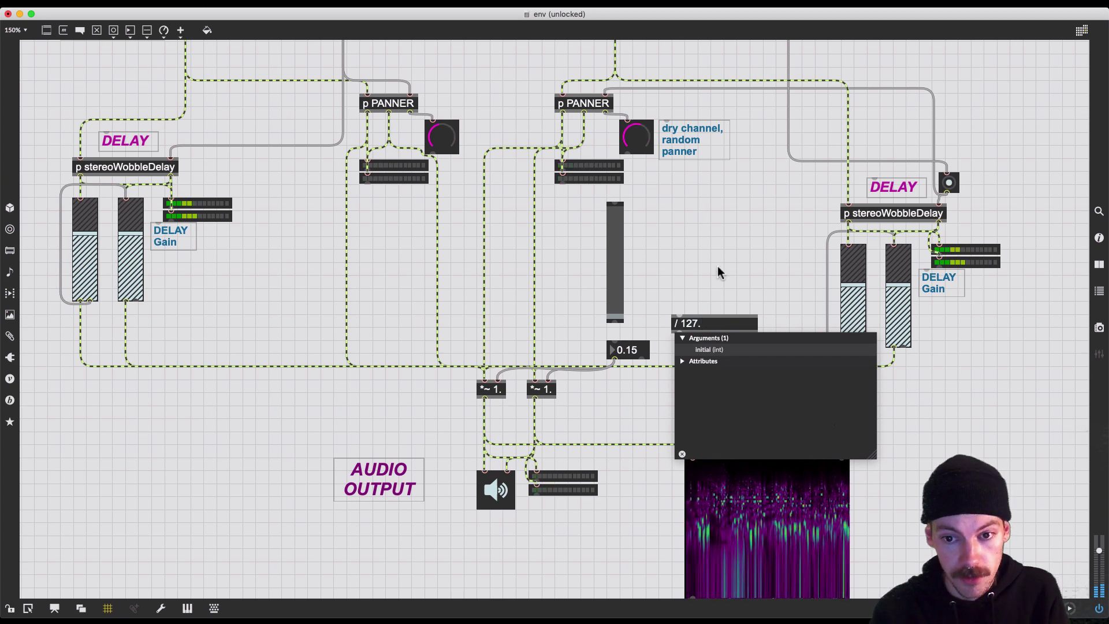
left_click(716, 240)
Step: Connect the slider through the / 127. object to the output gain number box, and try the slider in the locked patcher
scroll(716, 238, "up", 2)
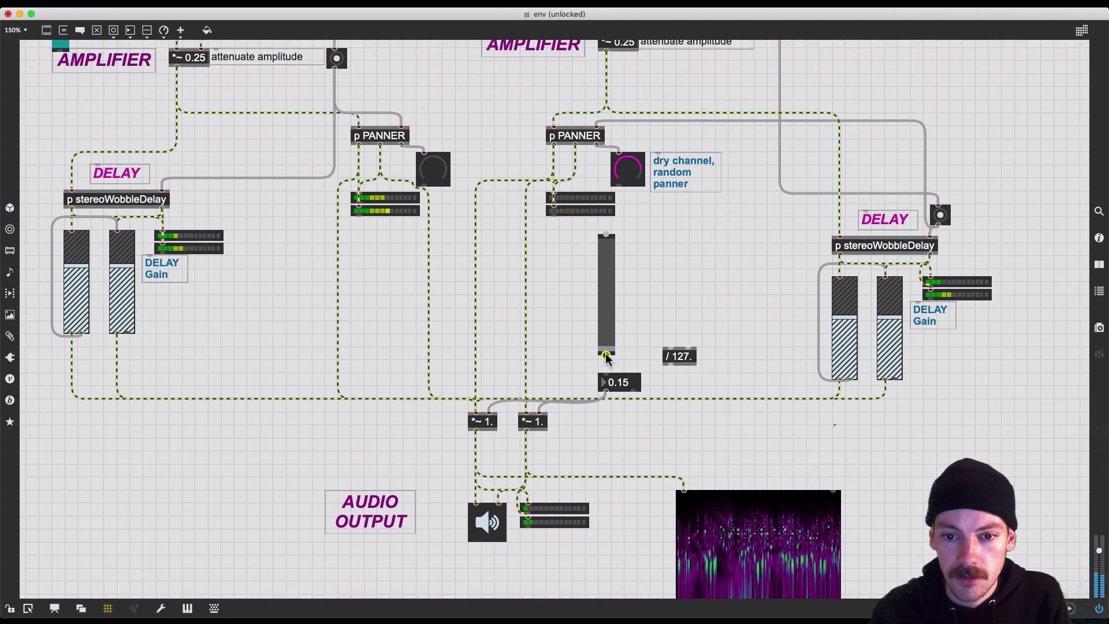
left_click_drag(606, 356, 597, 527)
key("super+e")
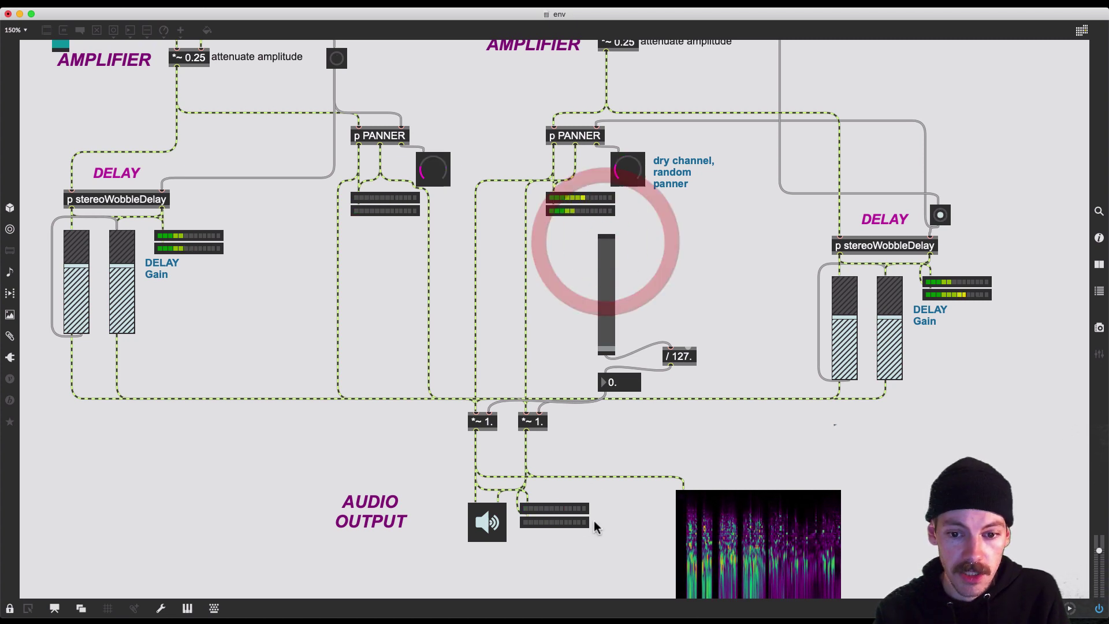
scroll(572, 514, "right", 2)
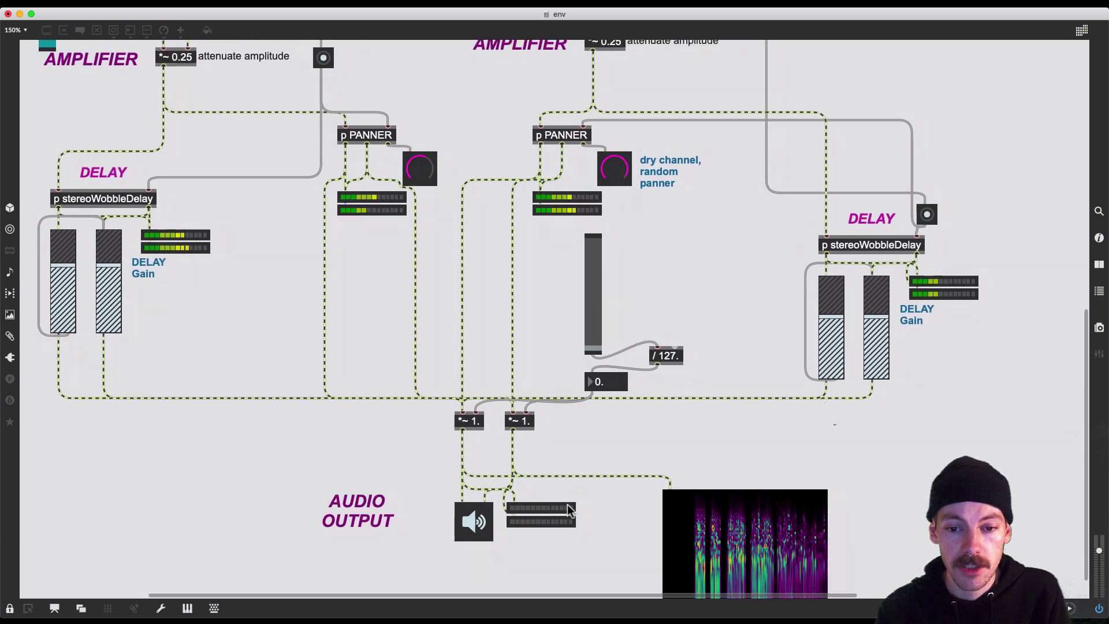
scroll(569, 508, "up", 2)
scroll(568, 504, "down", 3)
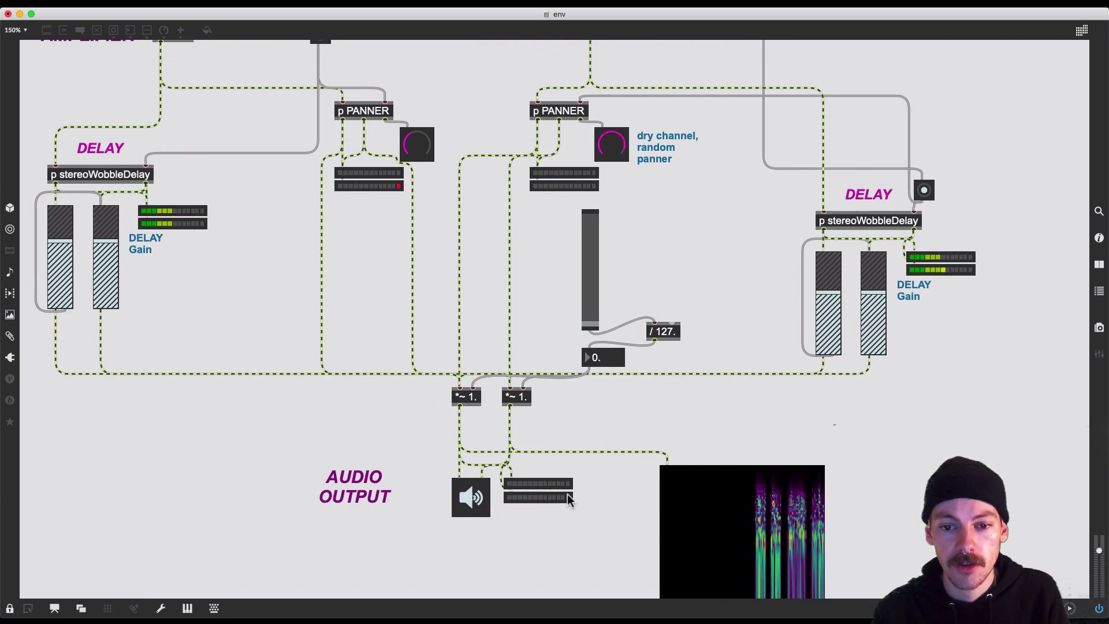
Step: Move the slider, / 127. object and gain number box down near the speaker, shift the AUDIO OUTPUT comment left, and stop the audio
key("super+e")
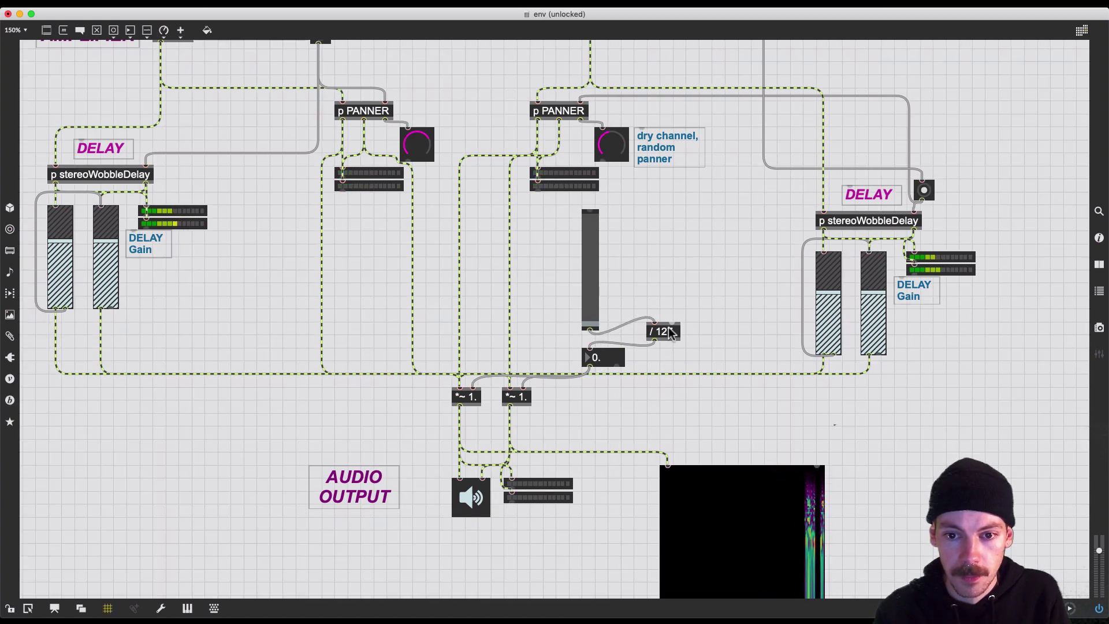
left_click_drag(665, 393, 401, 531)
left_click_drag(358, 496, 280, 481)
left_click(470, 496)
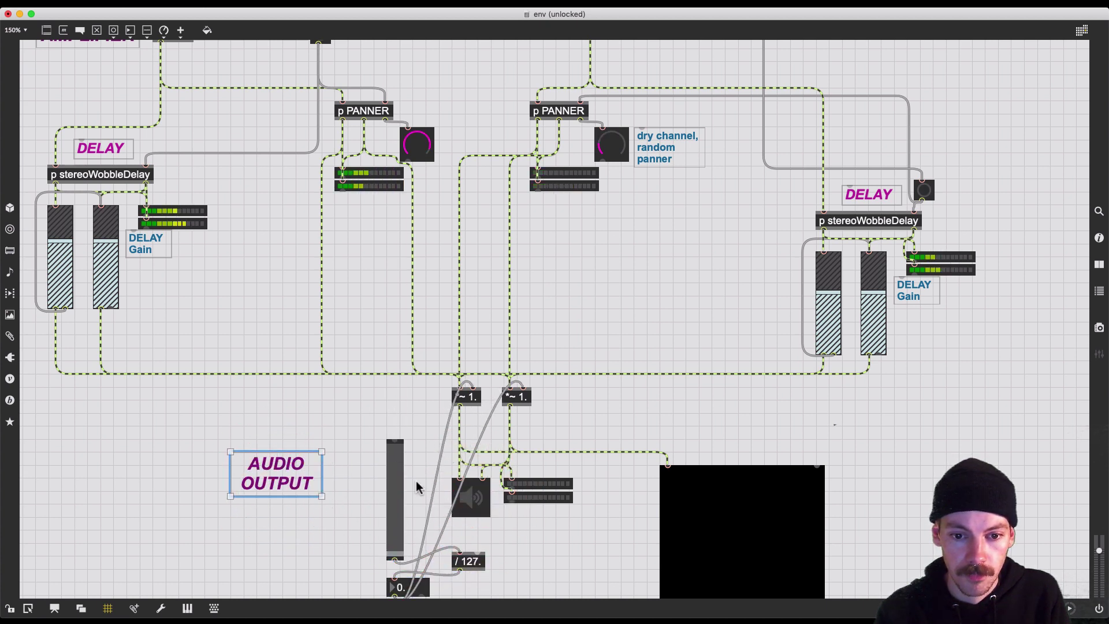
Step: Stack the slider, / 127. object and gain number box in a tight column between the AUDIO OUTPUT comment and the speaker
left_click(397, 483)
left_click_drag(395, 486, 364, 436)
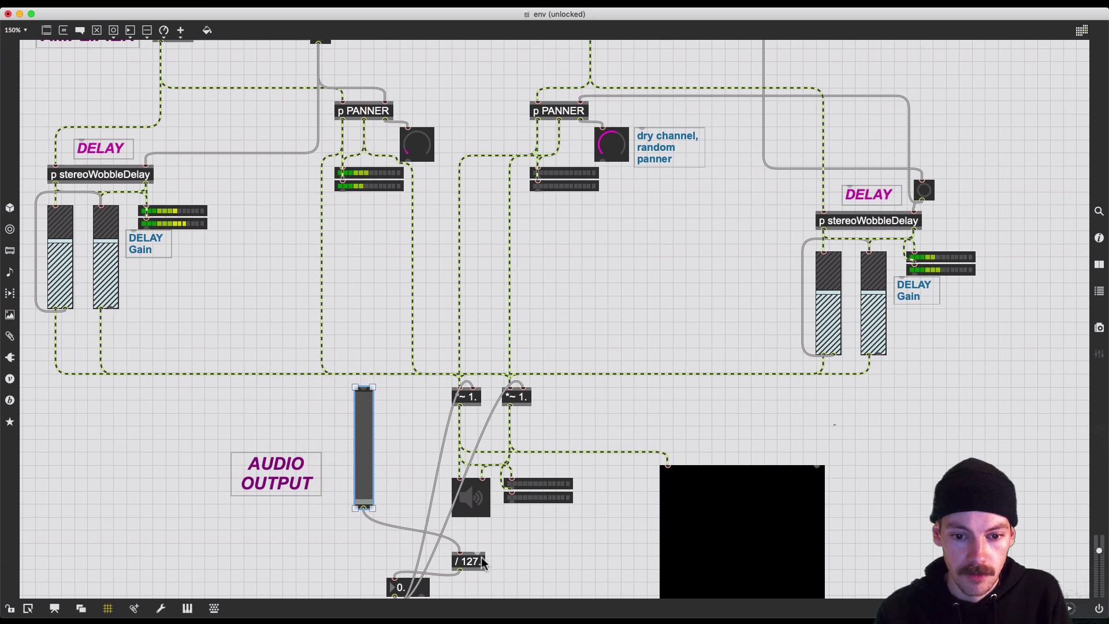
left_click_drag(473, 560, 368, 526)
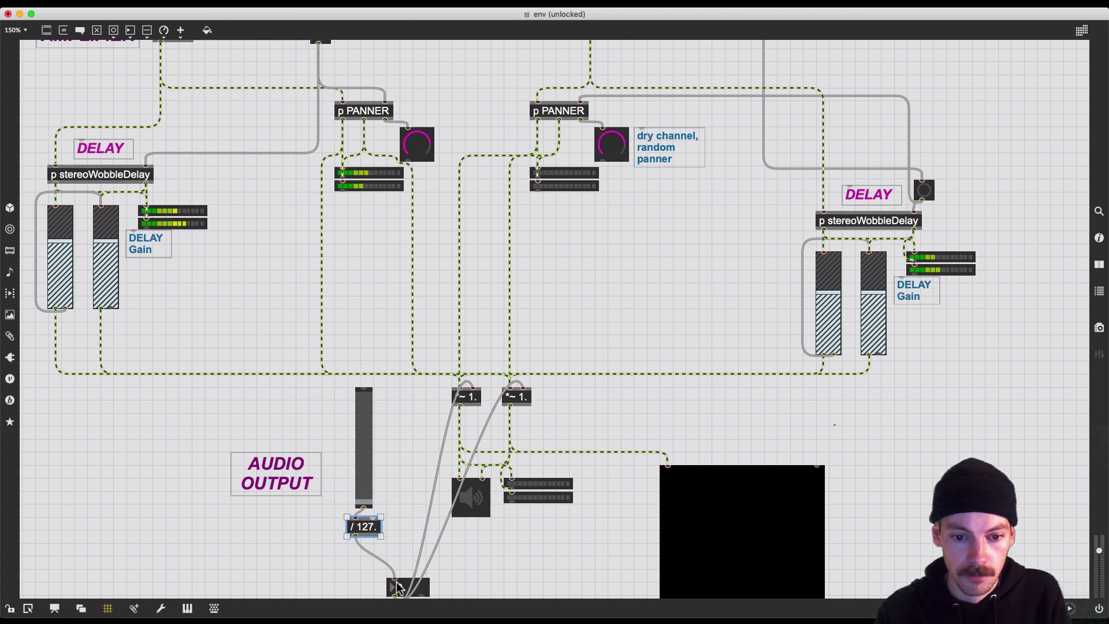
left_click_drag(394, 584, 359, 563)
left_click(530, 527)
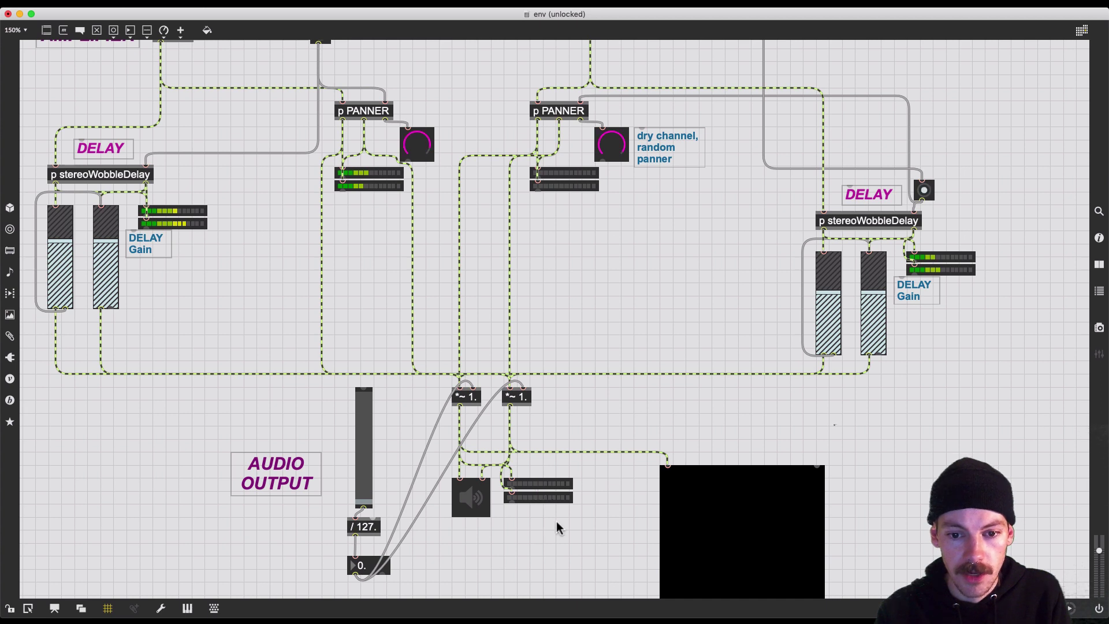
Step: Reshape the two output level meters into tall vertical bars beside the slider, and start the audio to test the volume slider
left_click_drag(534, 489, 404, 514)
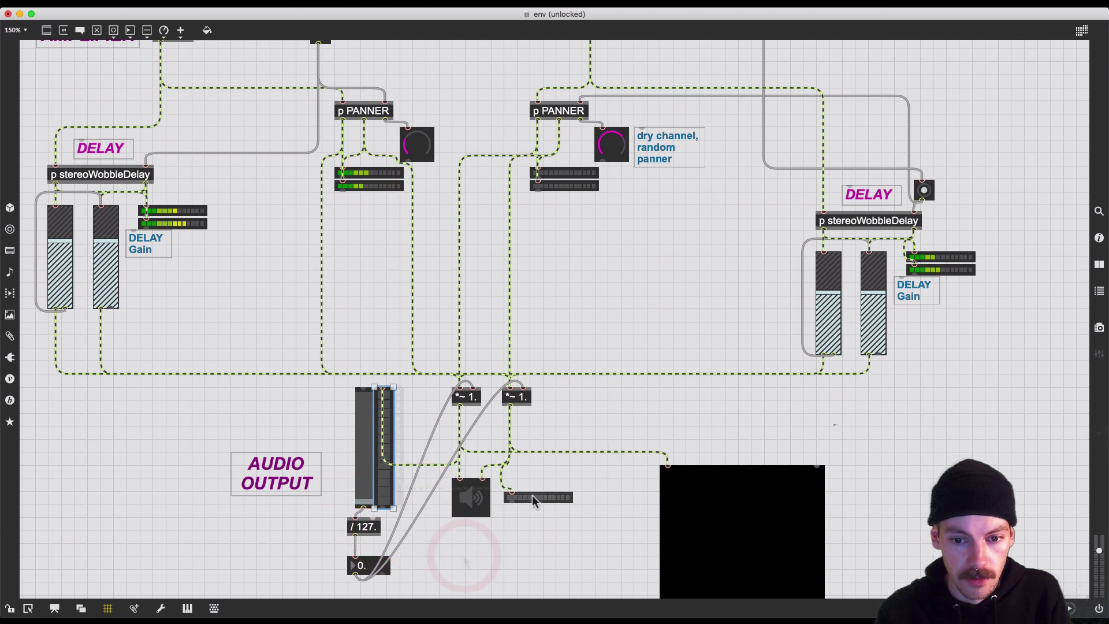
left_click(421, 379)
left_click(471, 498)
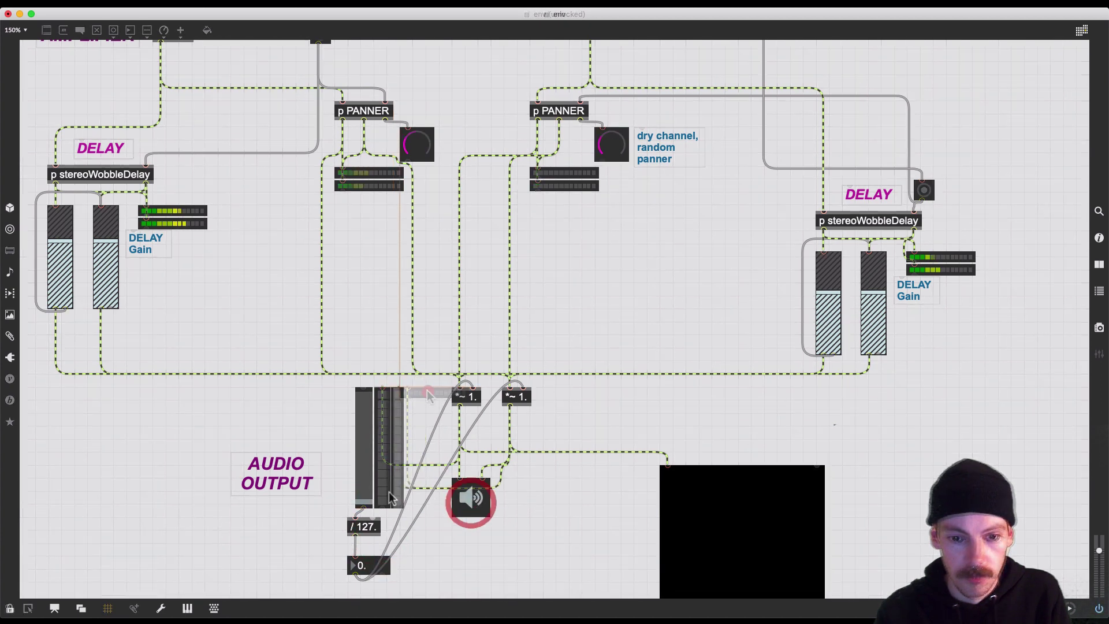
left_click_drag(360, 492, 351, 525)
Step: Encapsulate the / 127. object, gain number box and two *~ 1. objects into a subpatcher named masterOut
key("super+e")
left_click_drag(542, 422, 447, 379)
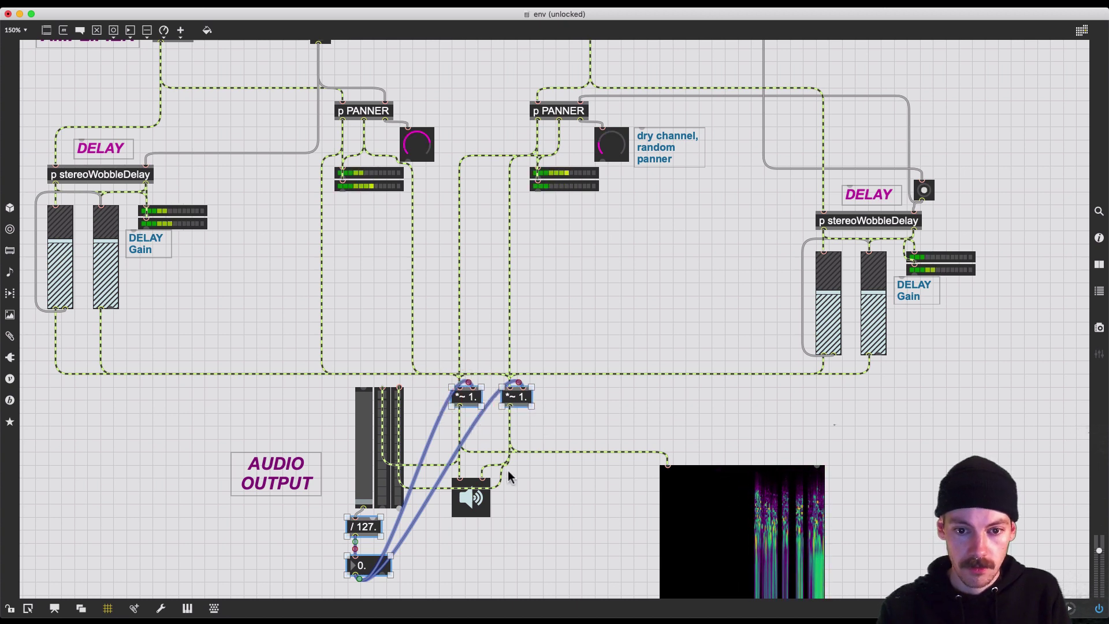
key("super+shift+e")
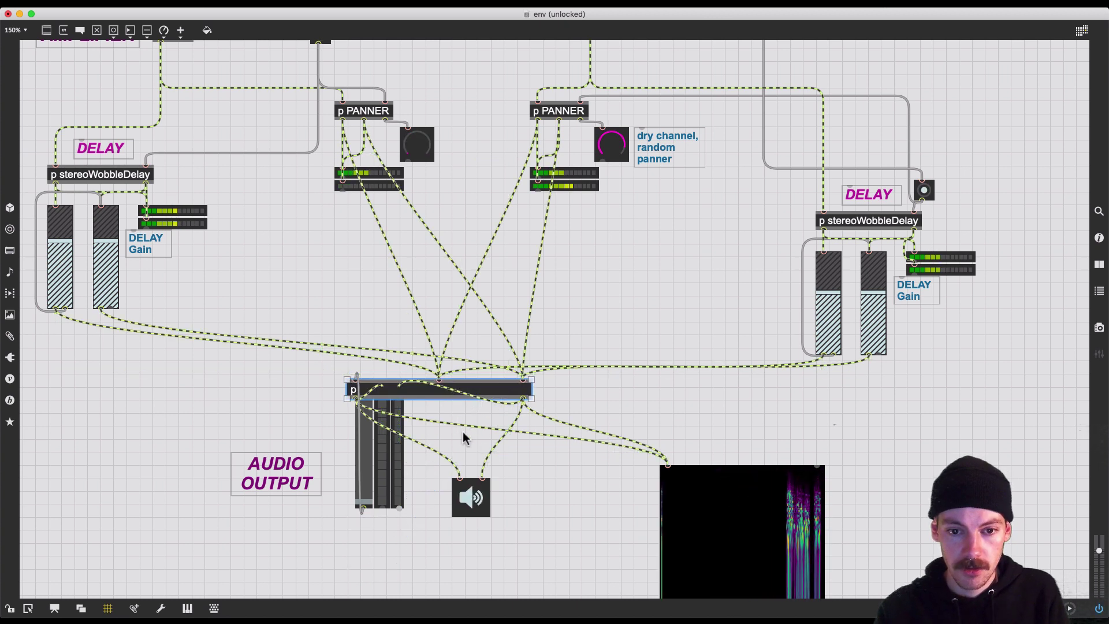
left_click_drag(420, 397, 432, 397)
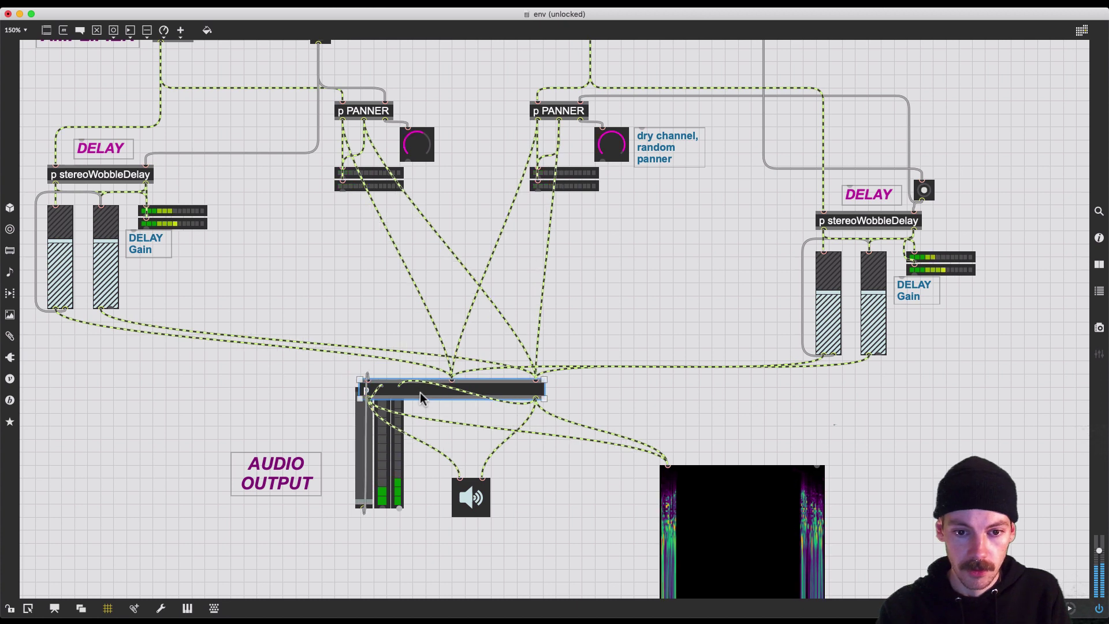
double_click(367, 387)
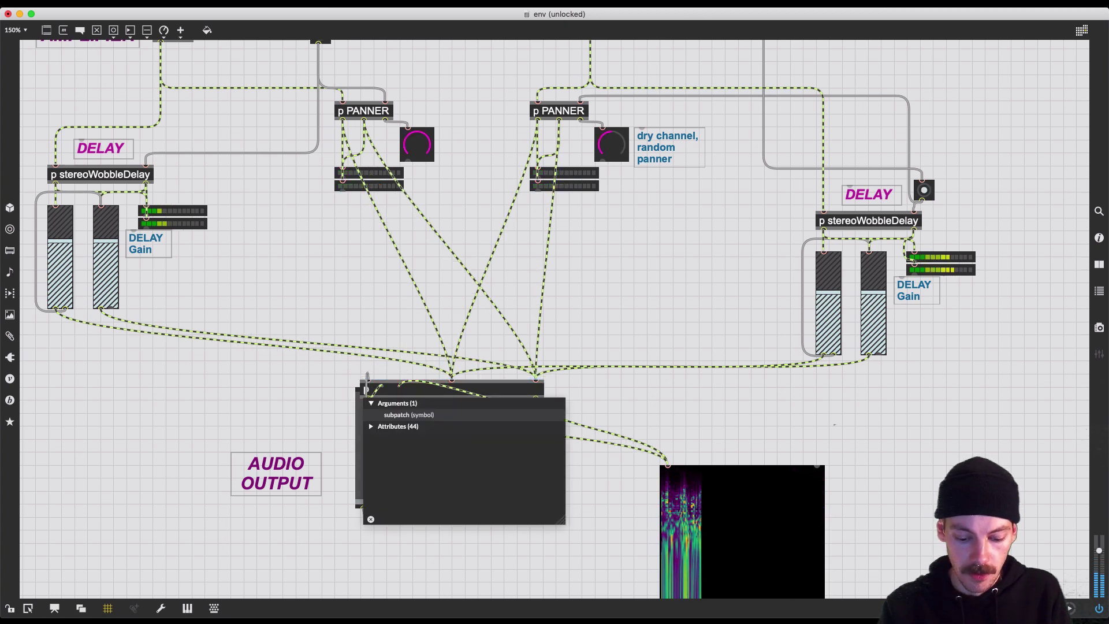
type("masterOut")
left_click(579, 387)
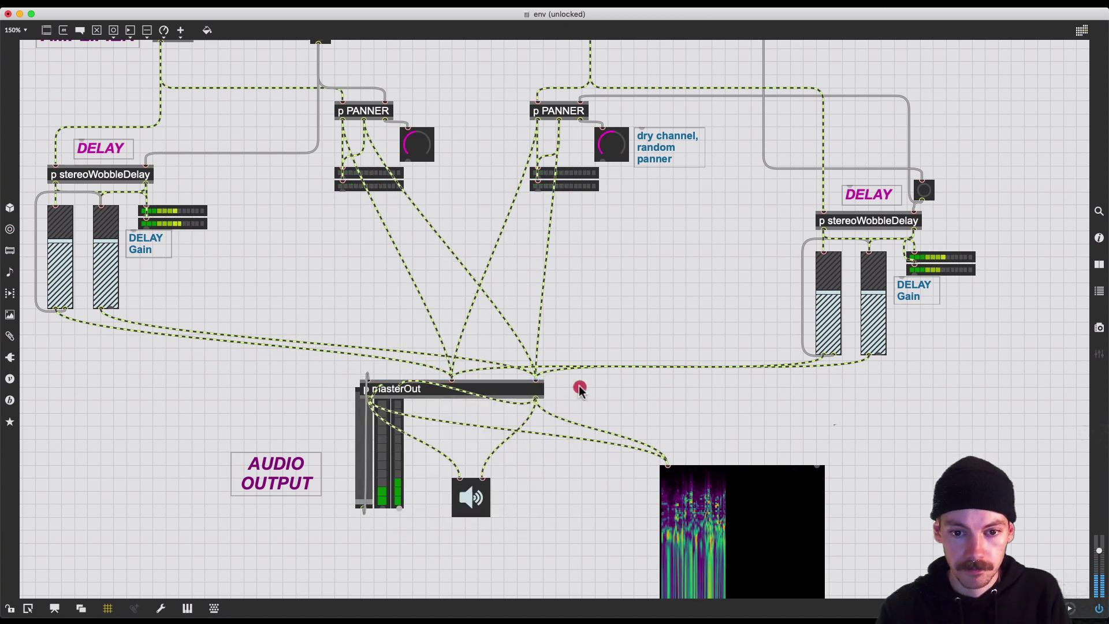
Step: Shrink the masterOut subpatcher and place it above the speaker, stop the audio, and auto-route all its patch cords
left_click_drag(395, 393, 485, 414)
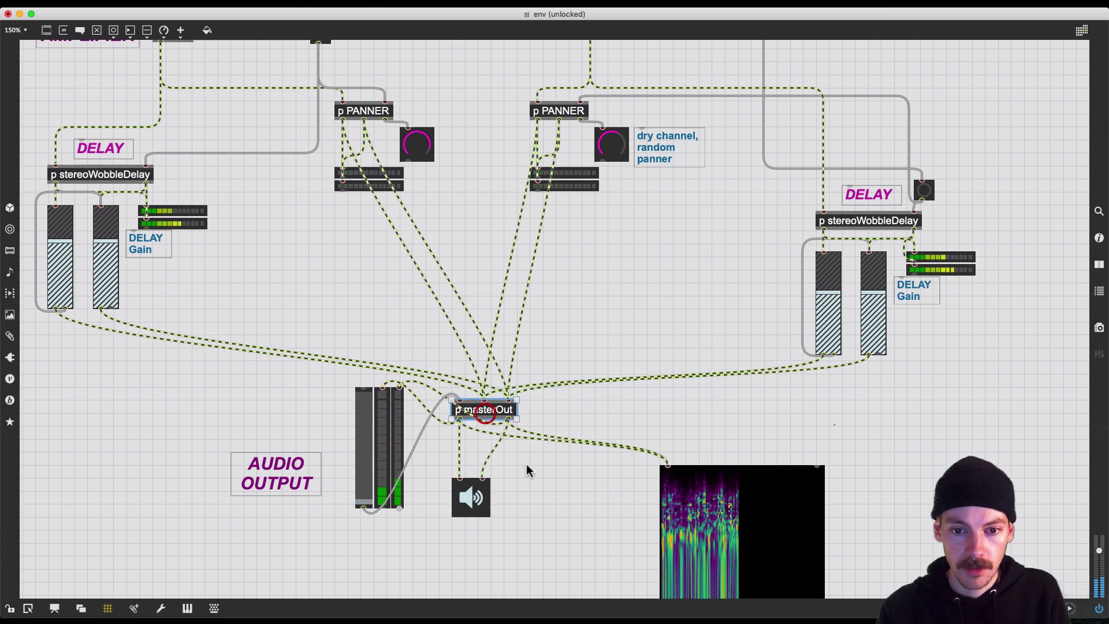
left_click(554, 466)
left_click_drag(425, 329, 555, 466)
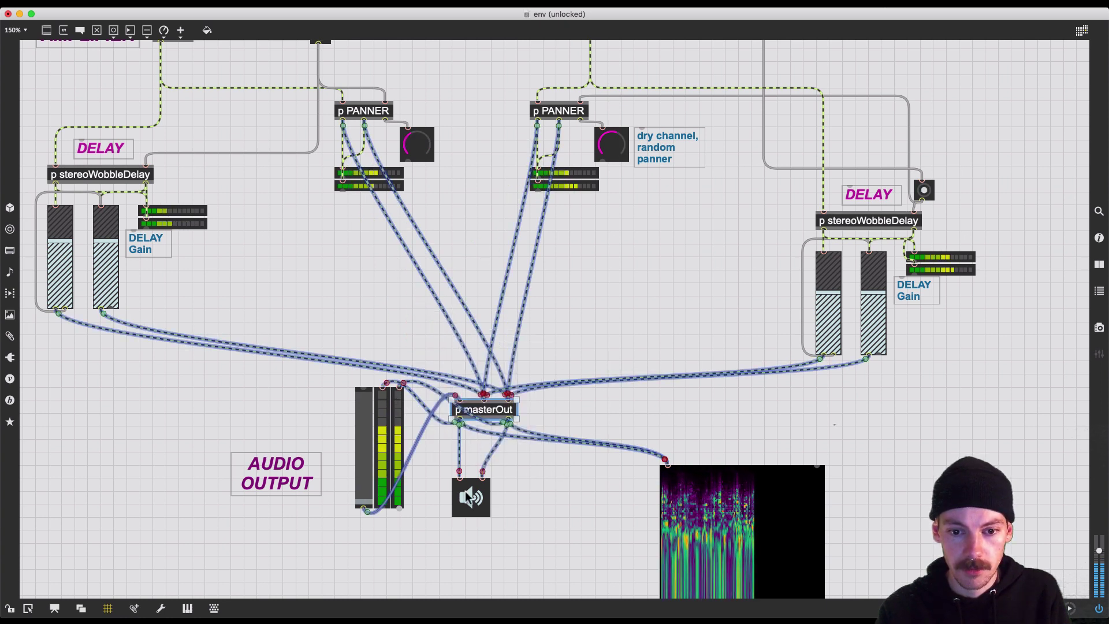
left_click(465, 492, "super")
key("super+shift+y")
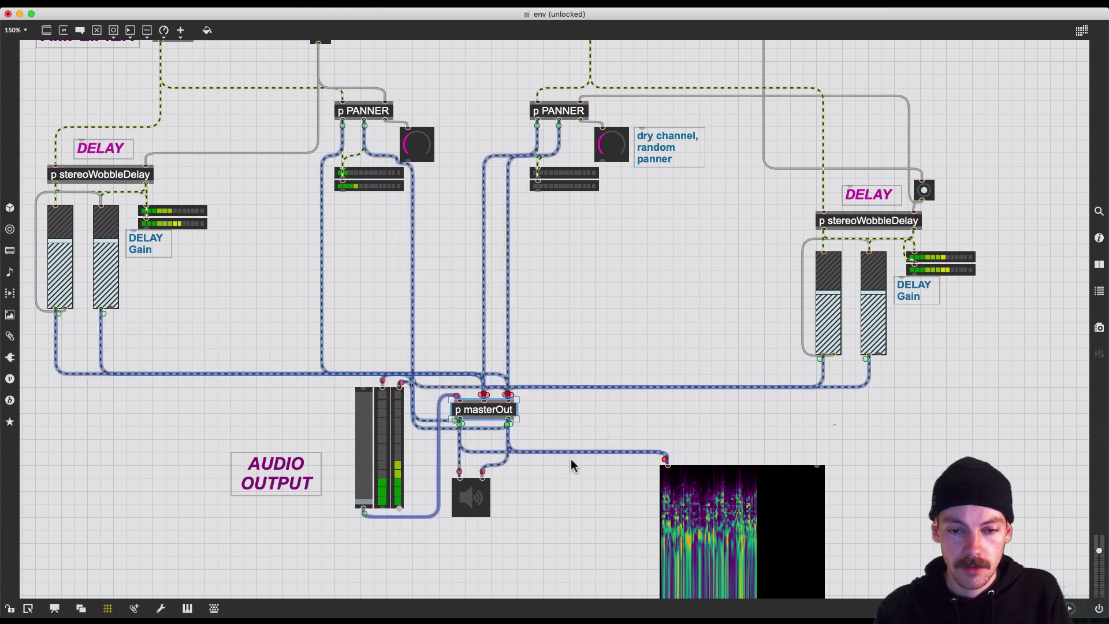
left_click(551, 527)
key("super+e")
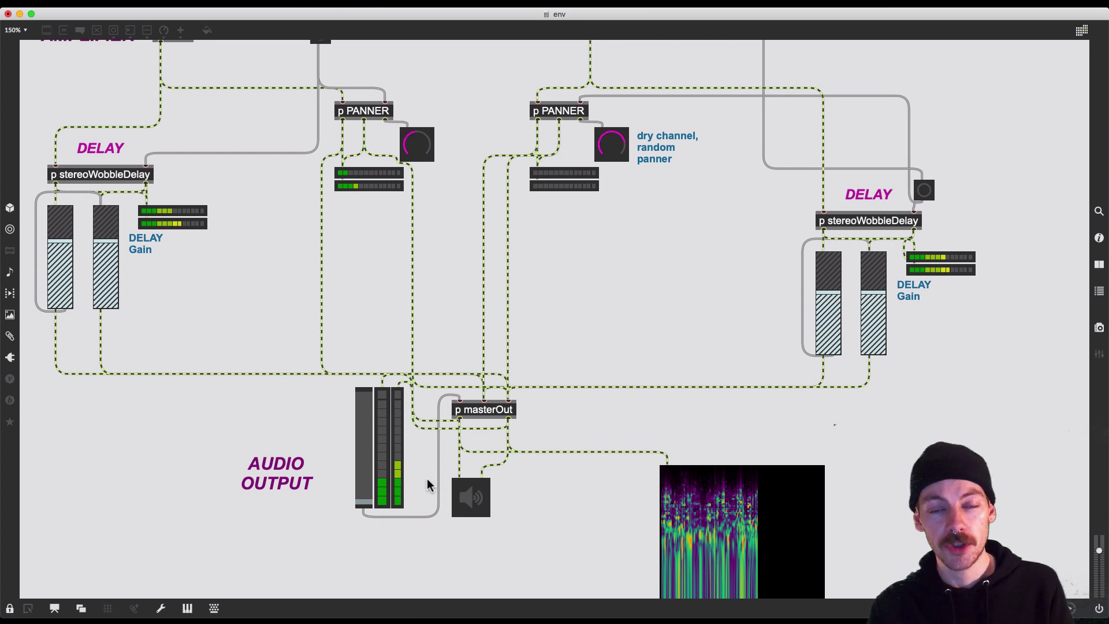
mouse_move(359, 500)
left_mouse_down()
mouse_move(359, 451)
mouse_move(356, 495)
mouse_move(347, 448)
mouse_move(349, 514)
left_mouse_up()
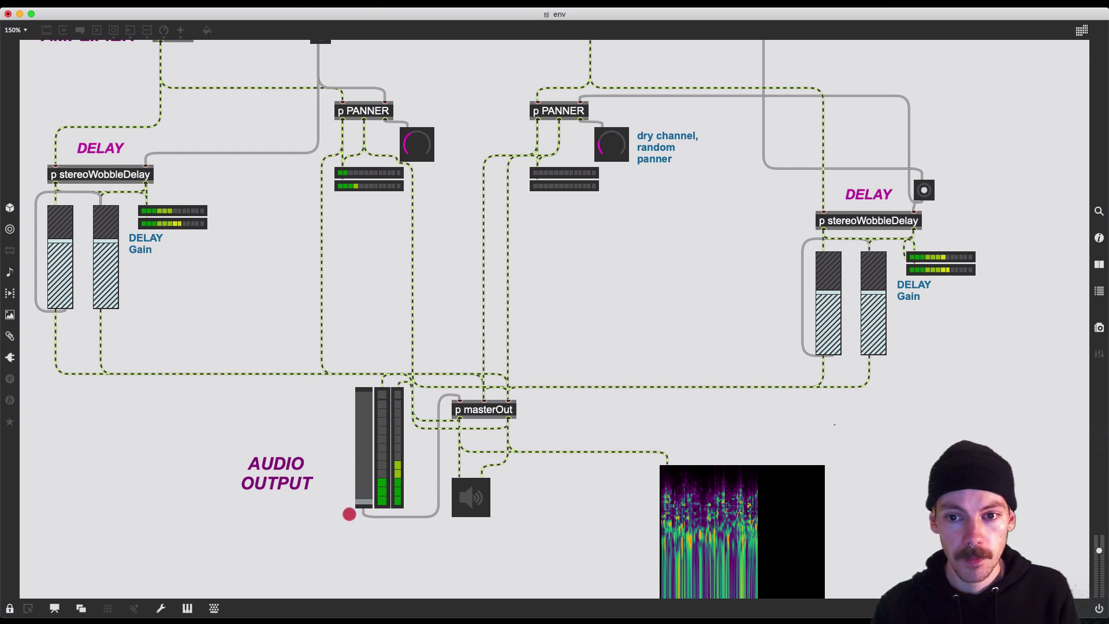
Step: Unlock the patch and add the VOICE 2 keyboard slider to the presentation
scroll(397, 342, "up", 1)
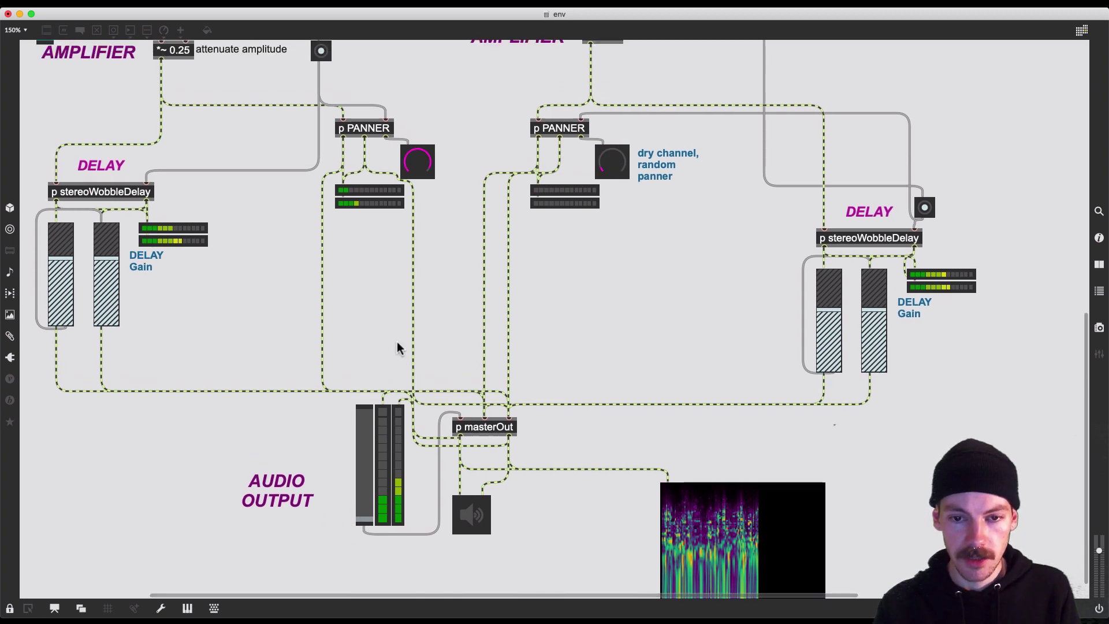
key("super+minus")
key("super+minus")
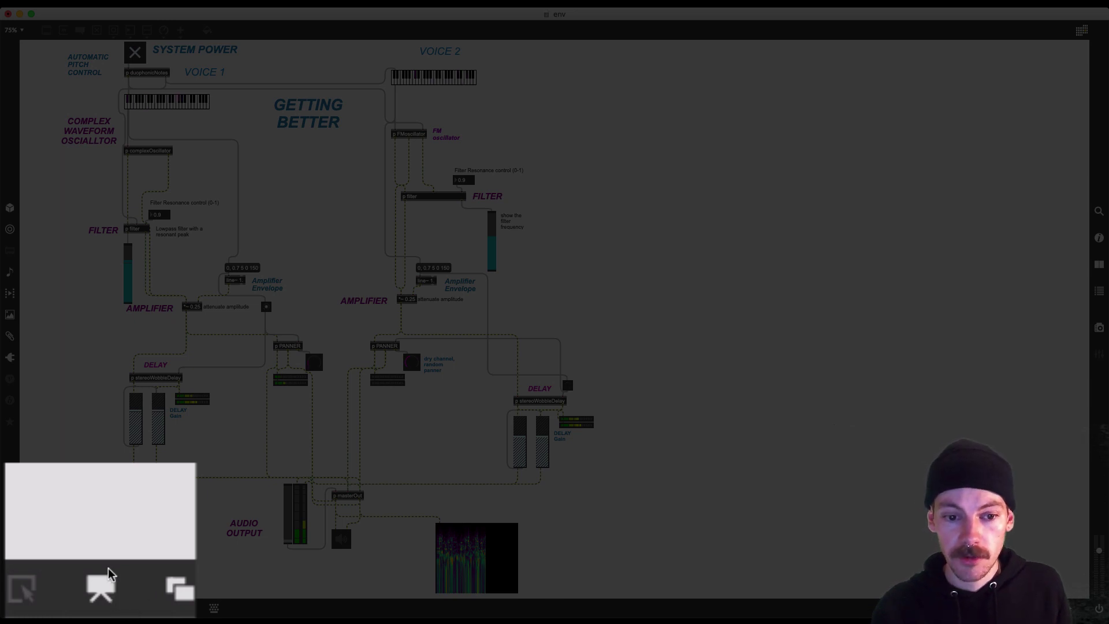
key("super+equal")
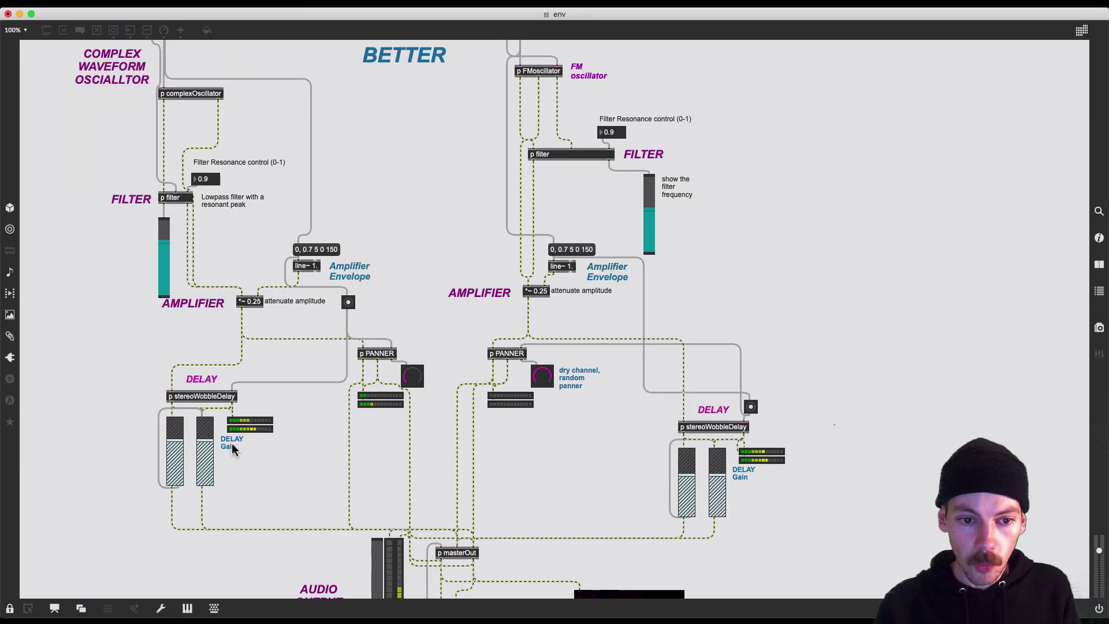
scroll(231, 443, "up", 3)
key("super+e")
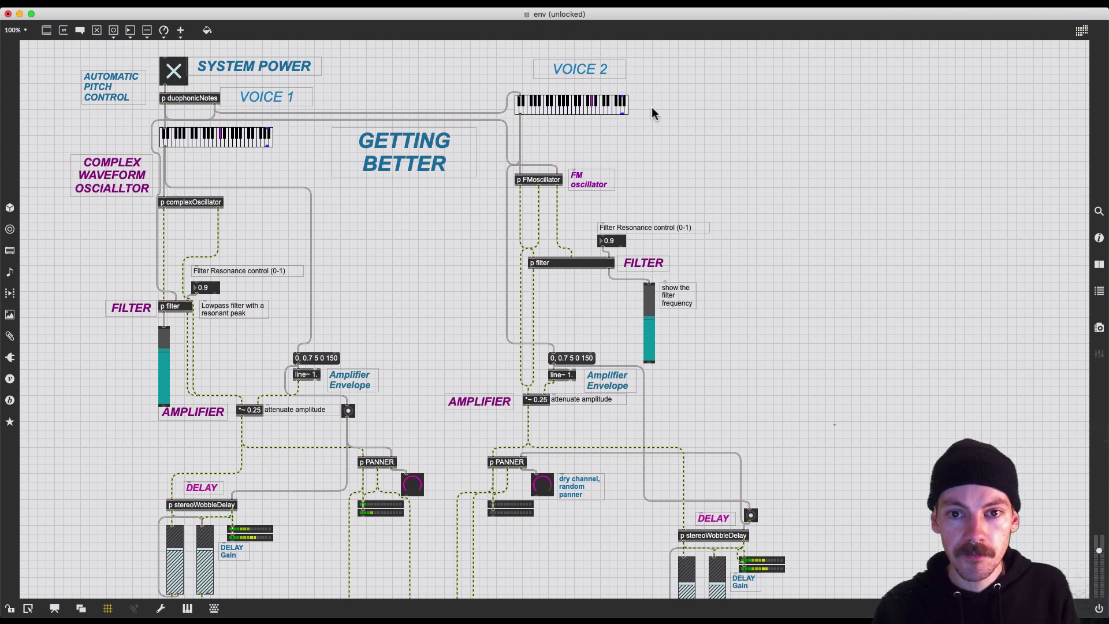
right_click(588, 111)
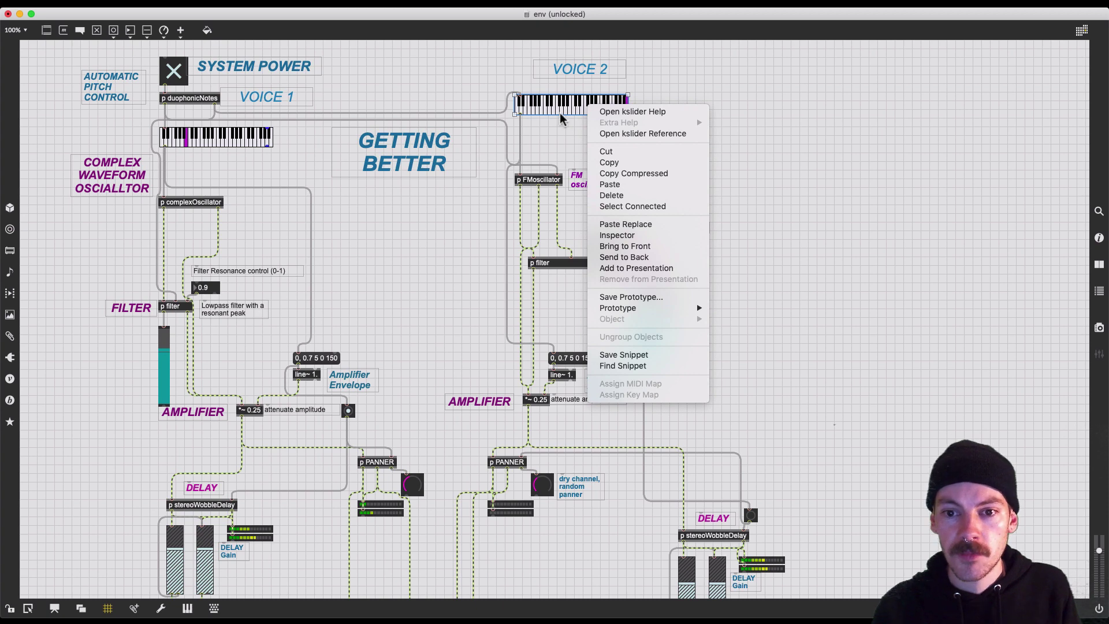
left_click(672, 268)
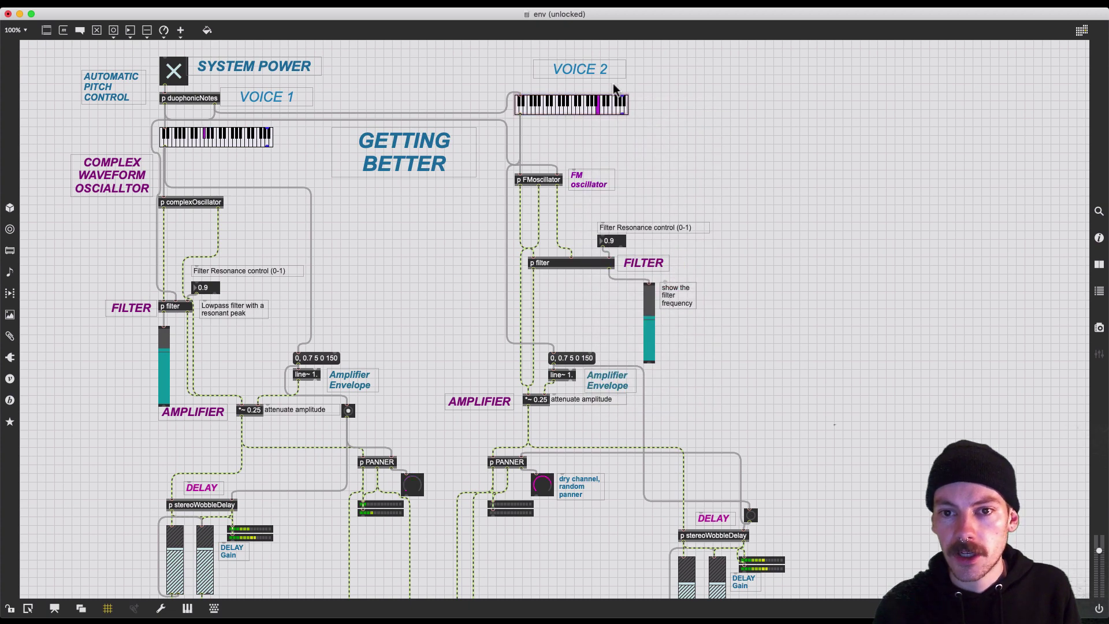
Step: Examine the outline around the VOICE 2 keyboard slider up close, and return to the overview at 100%
key("super+equal")
key("super+equal")
key("super+equal")
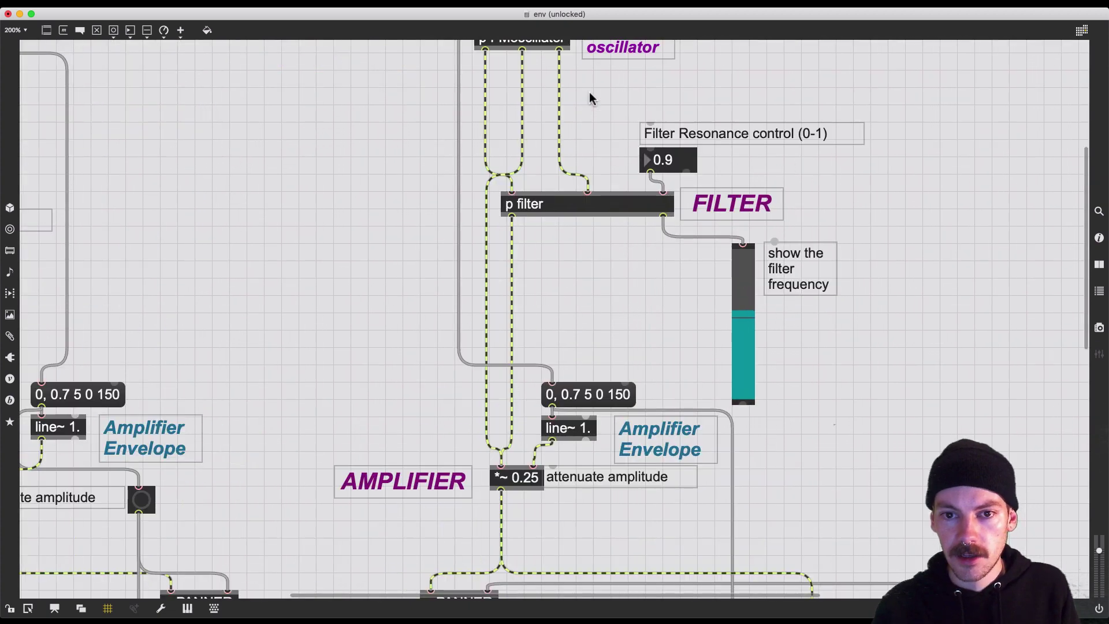
scroll(590, 99, "up", 10)
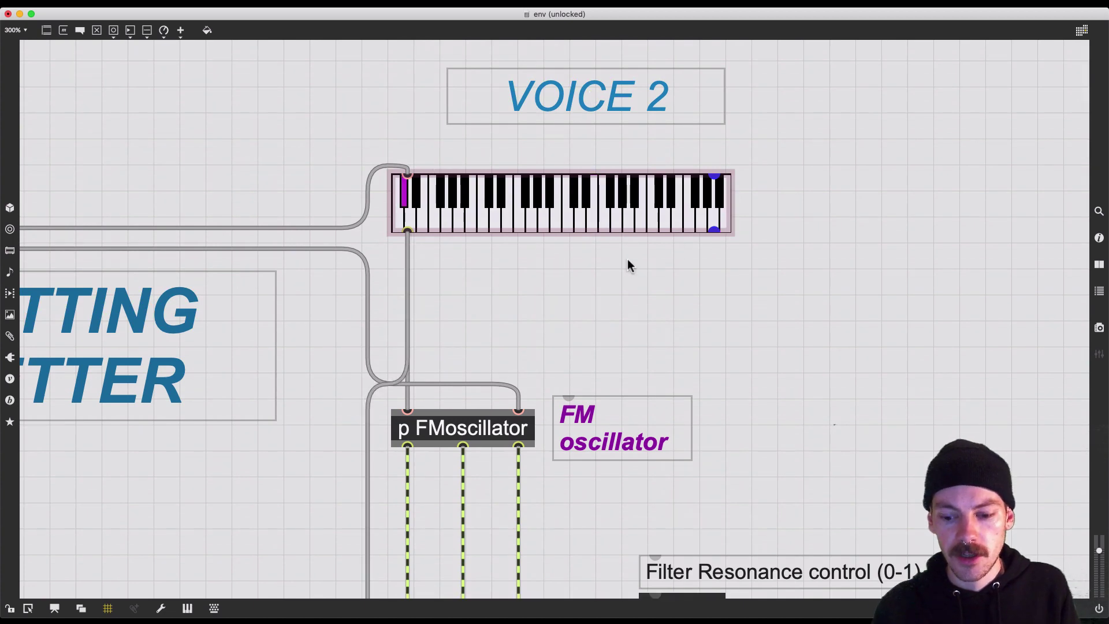
key("super+minus")
key("super+minus")
key("super+minus")
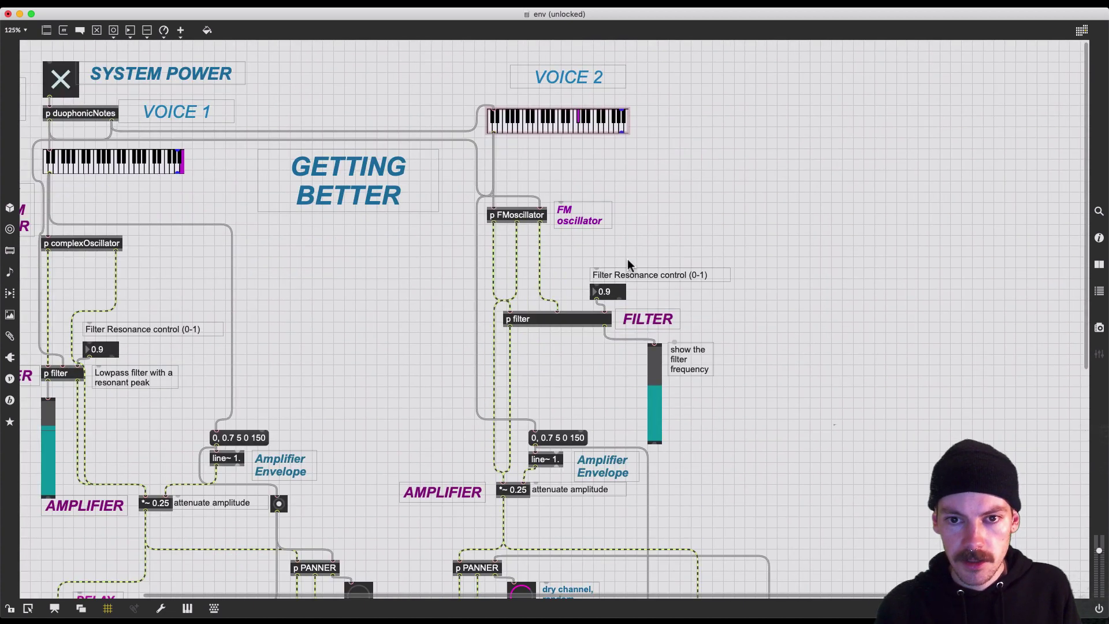
key("super+minus")
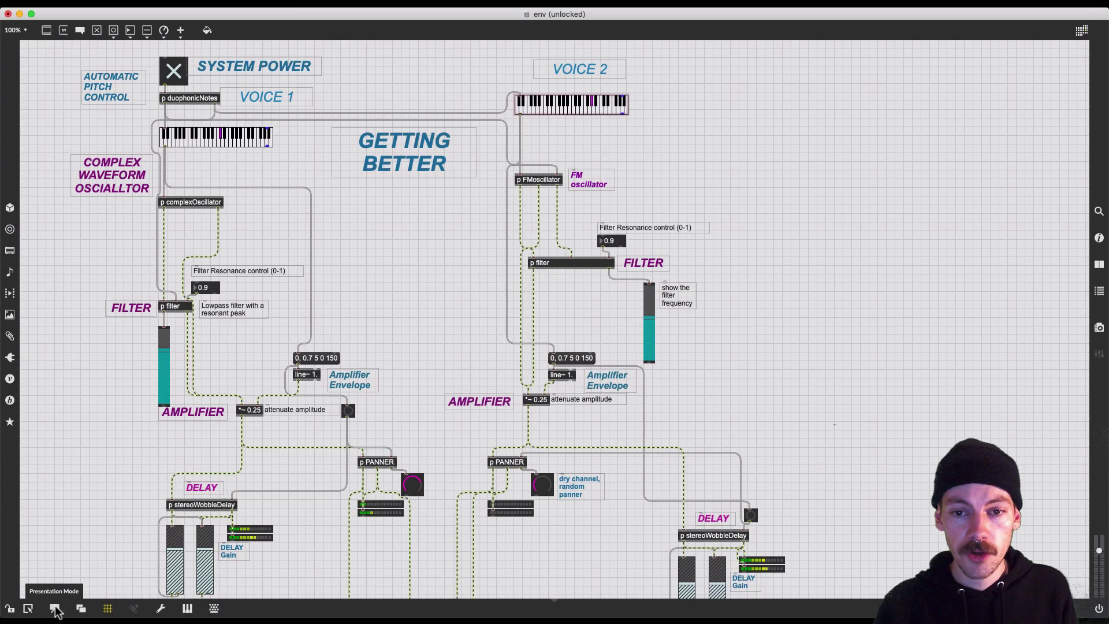
Step: In presentation mode, enlarge the VOICE 2 keyboard slider to roughly three times its size and place it in the upper middle of the canvas
left_click(54, 610)
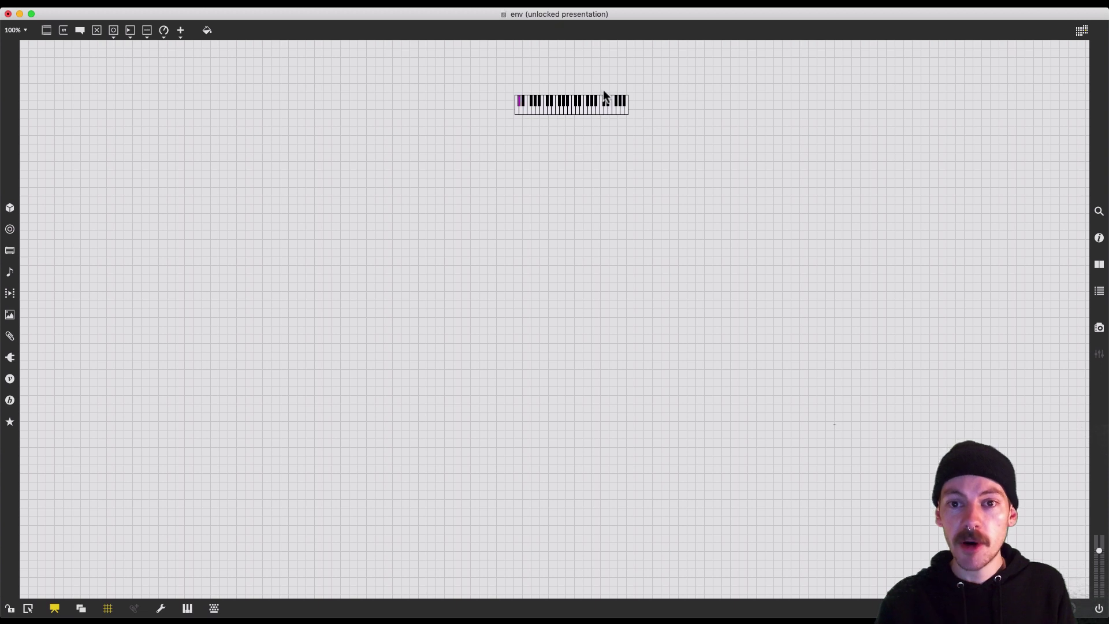
left_click_drag(571, 109, 664, 431)
left_click(645, 437)
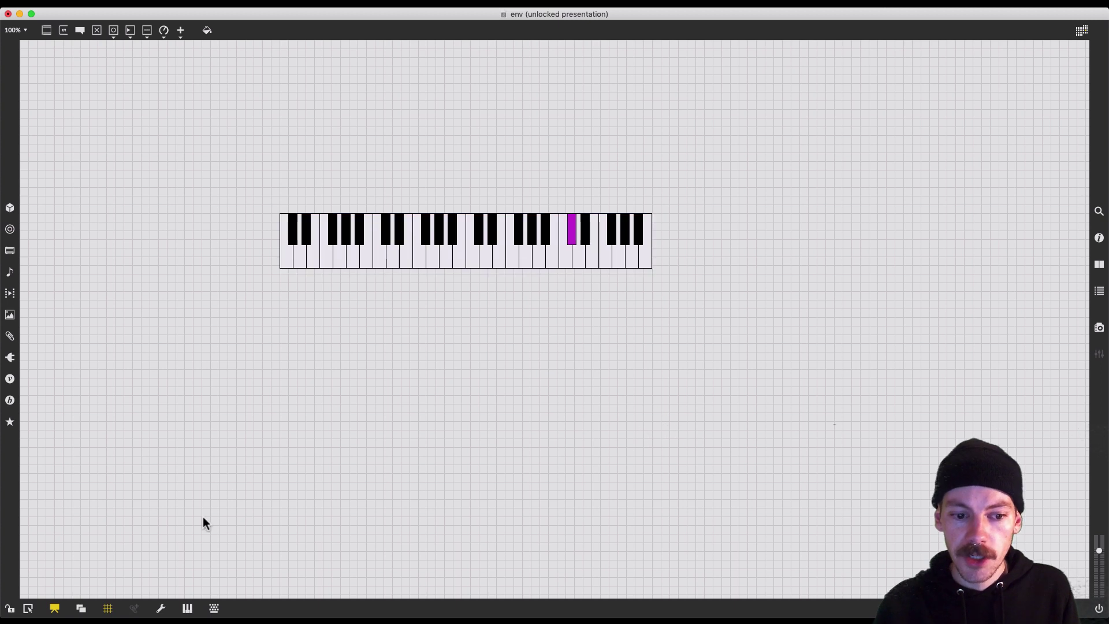
Step: Back in patching mode, add the VOICE 1 keyboard, toggle, filter and volume sliders, dials, section comments, output meters, speaker and spectrogram to the presentation
left_click(56, 609)
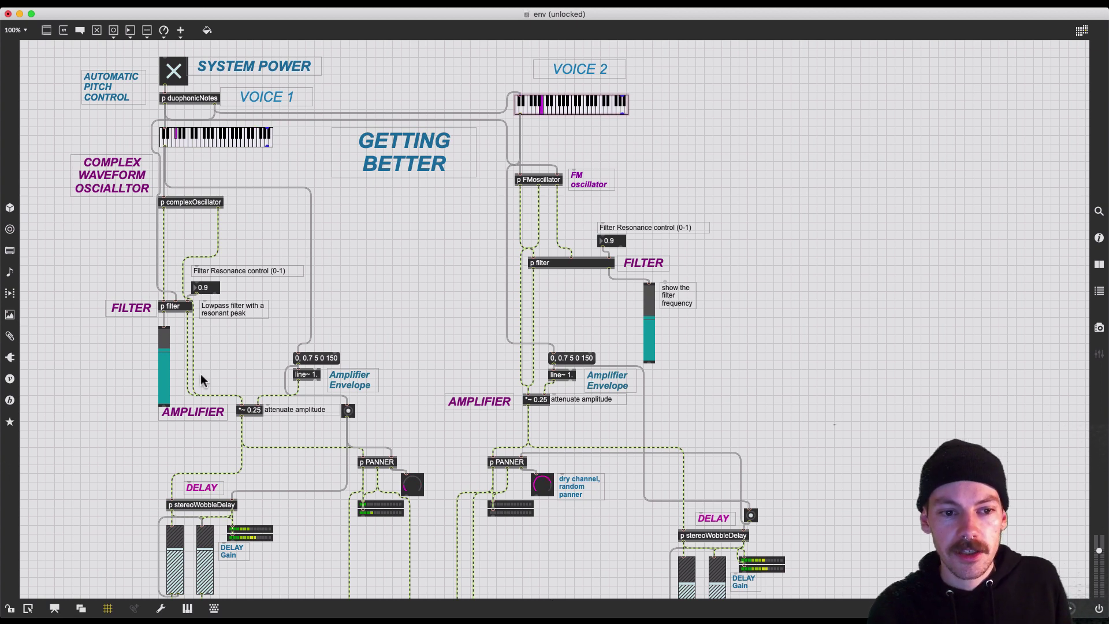
left_click(224, 137)
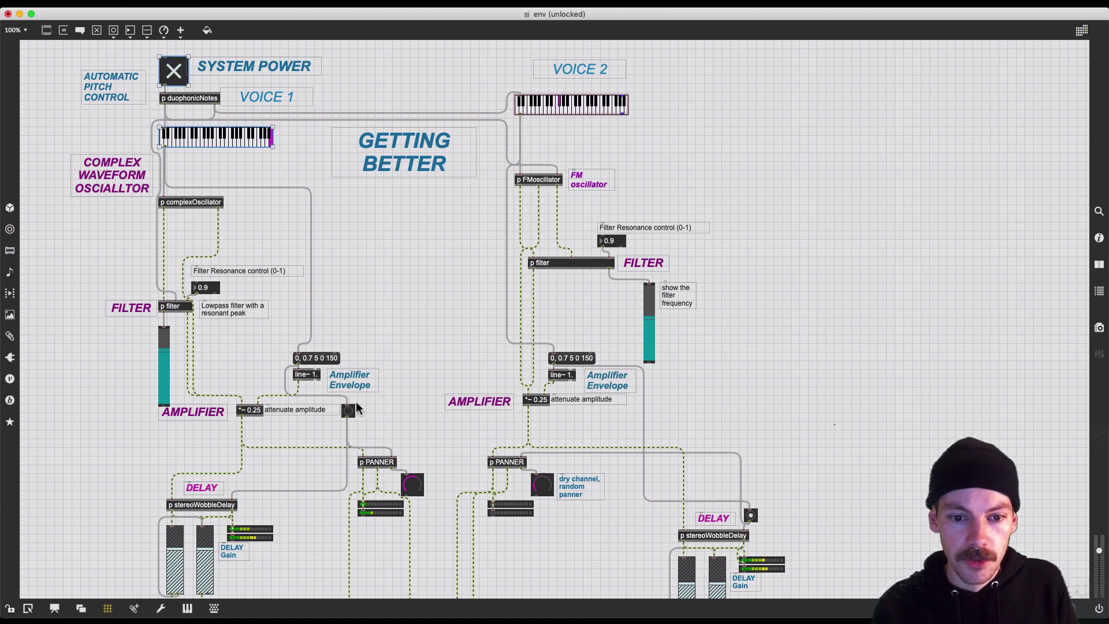
left_click(648, 317)
left_click(646, 266, "shift")
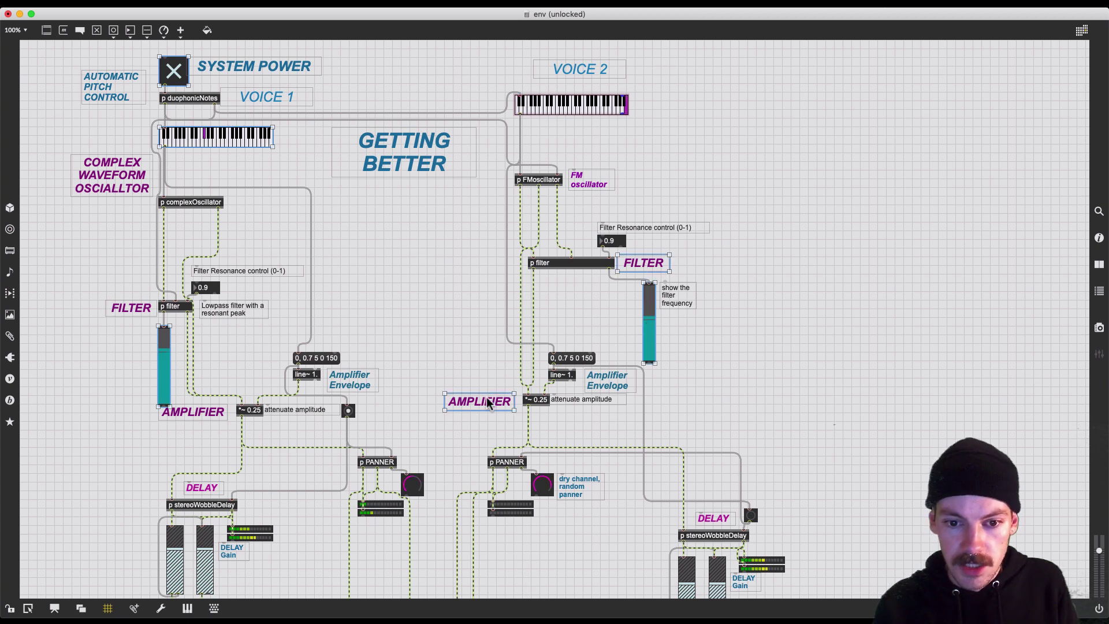
left_click(197, 413, "shift")
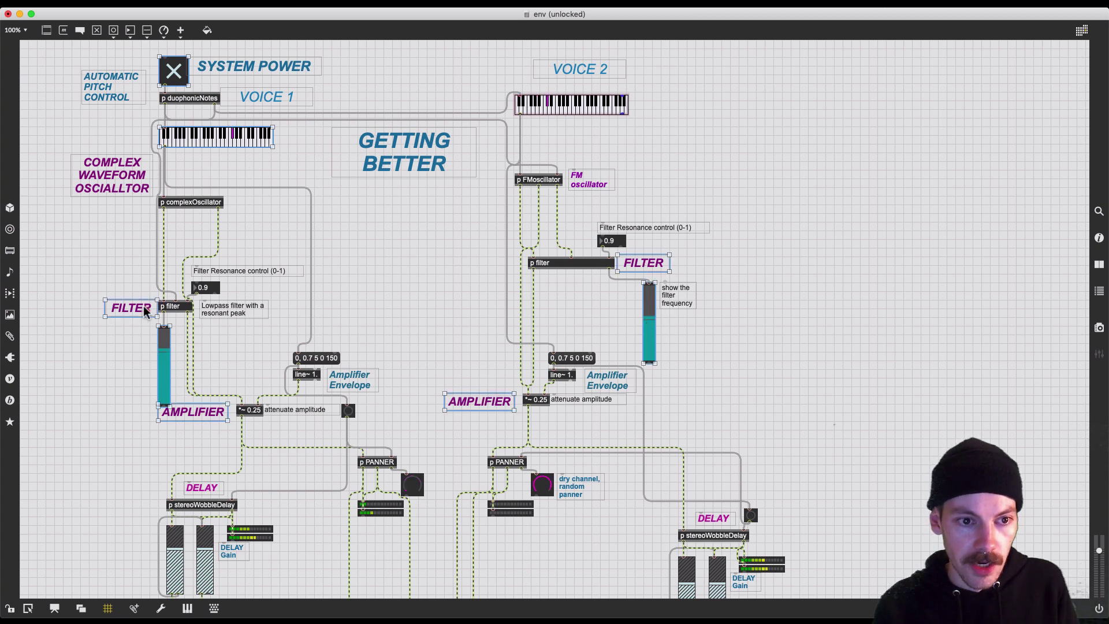
left_click(112, 175, "shift")
left_click(112, 86, "shift")
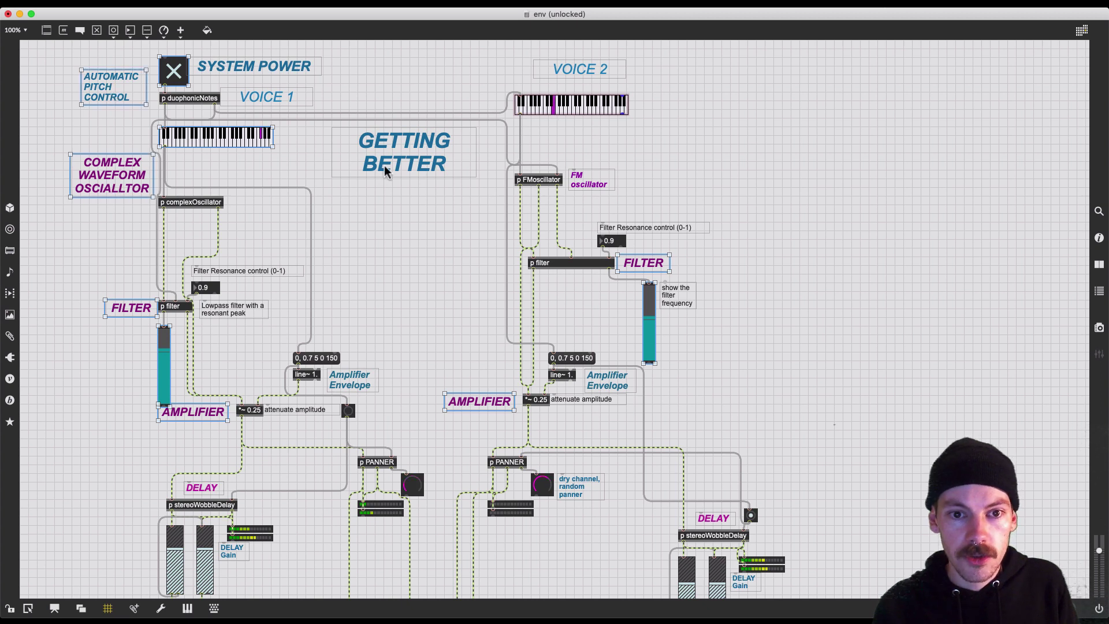
left_click(383, 165, "shift")
left_click(286, 68, "shift")
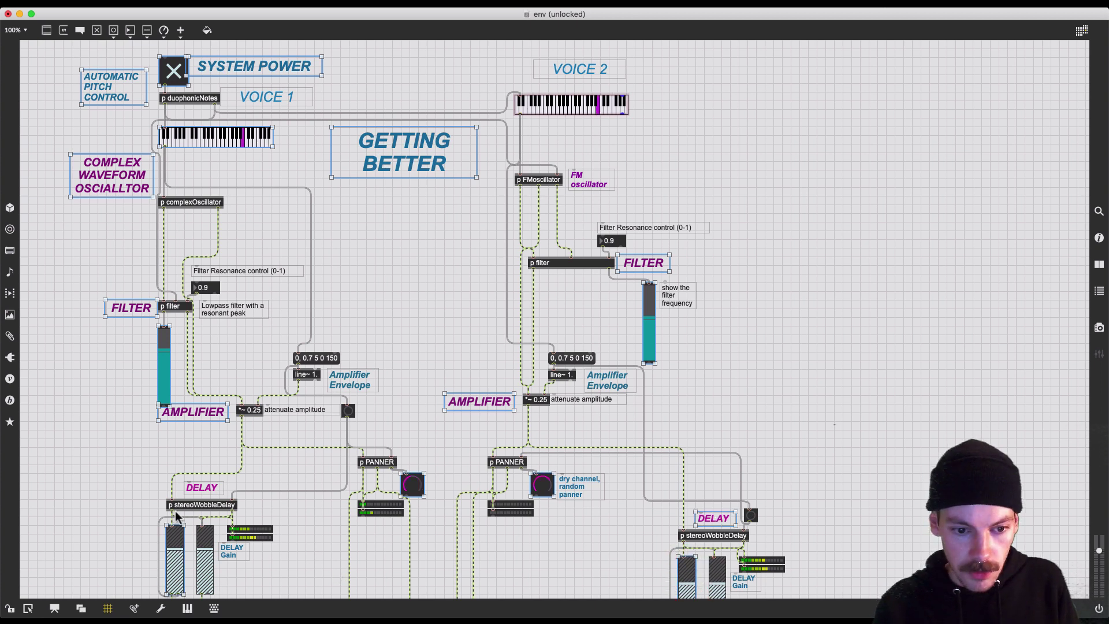
left_click(194, 491)
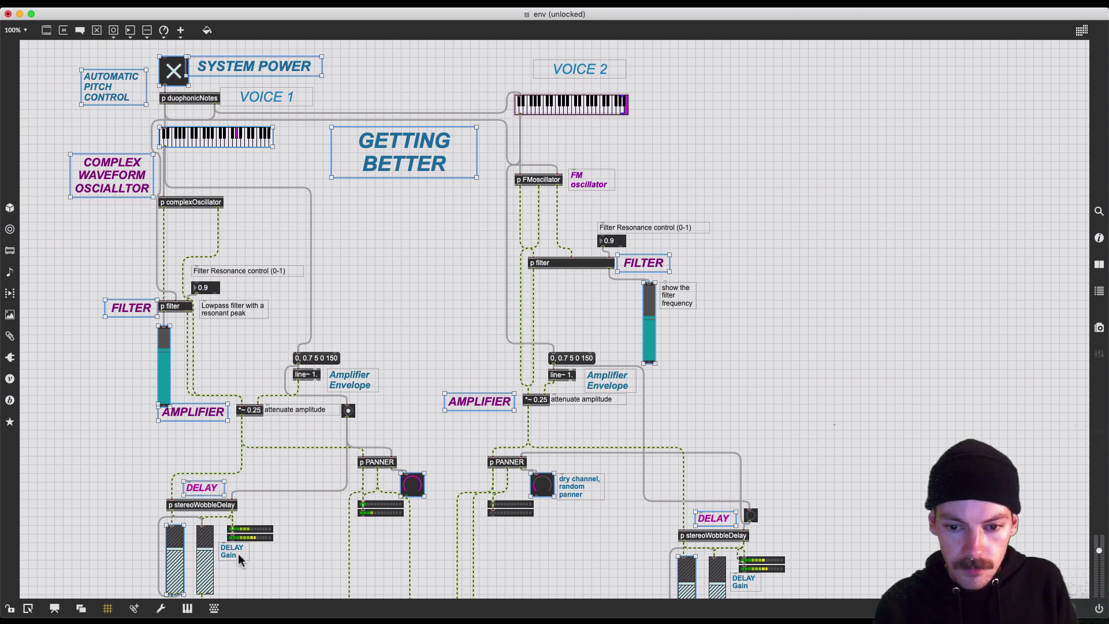
scroll(286, 559, "down", 8)
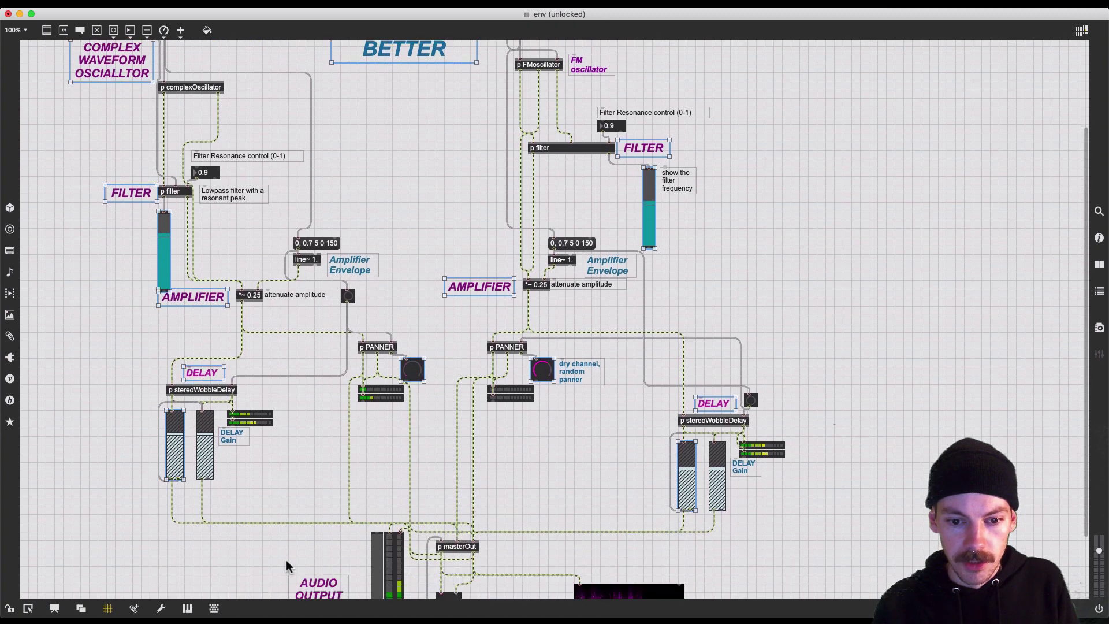
left_click(334, 515)
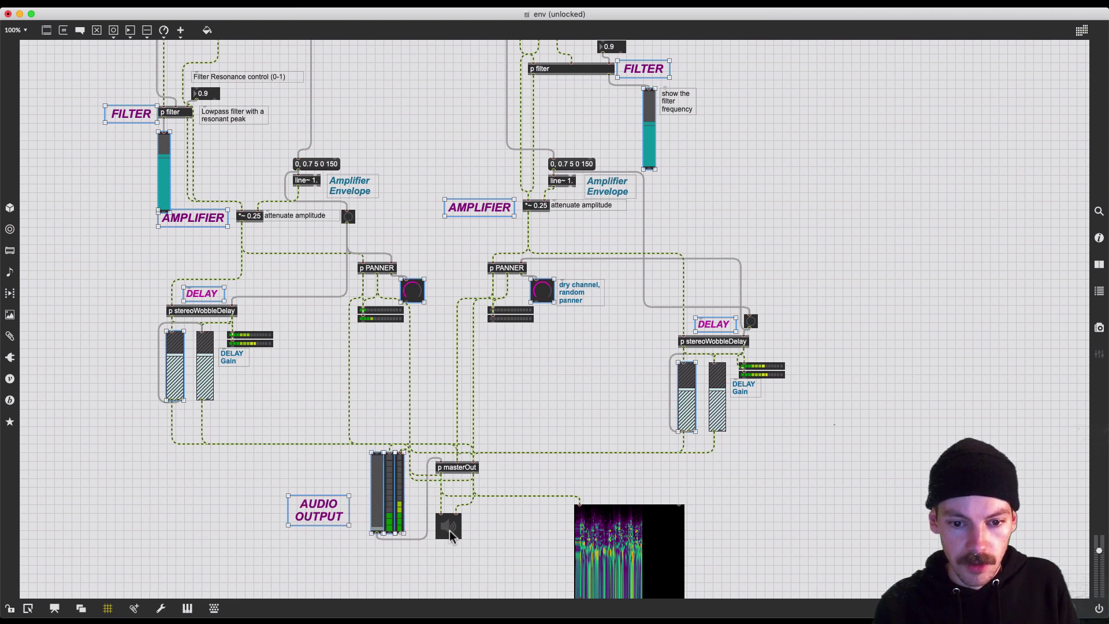
left_click(636, 555)
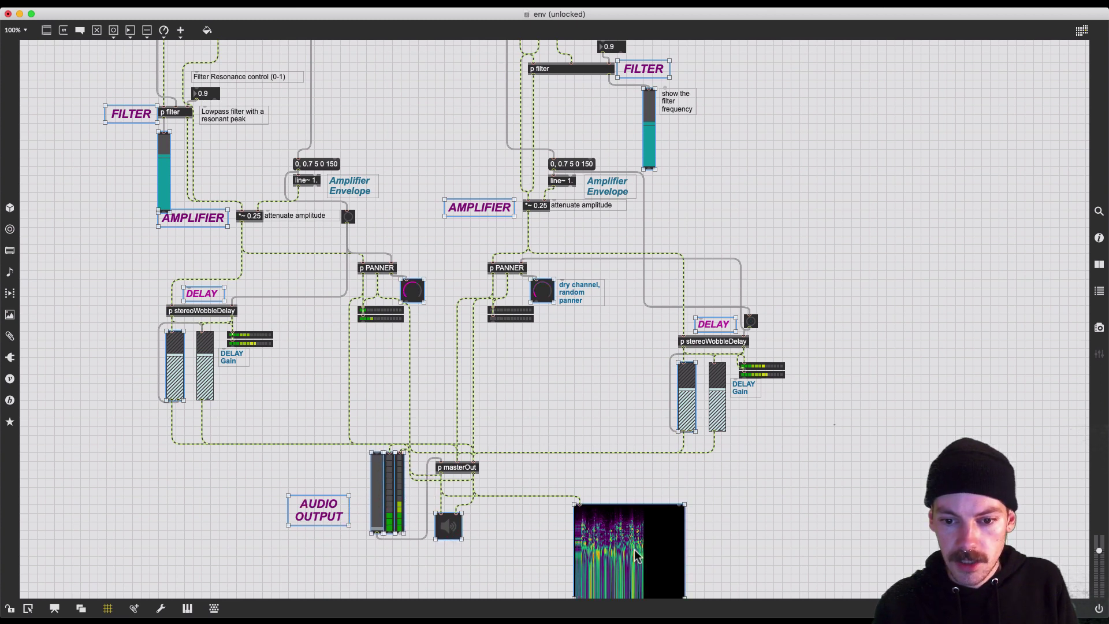
right_click(609, 530)
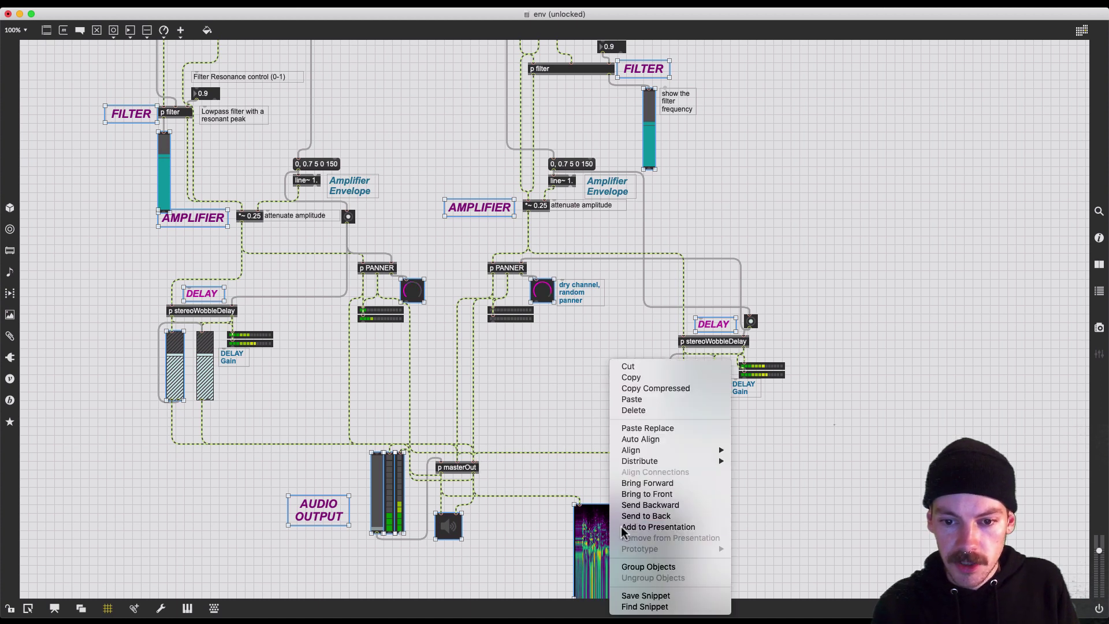
left_click(622, 529)
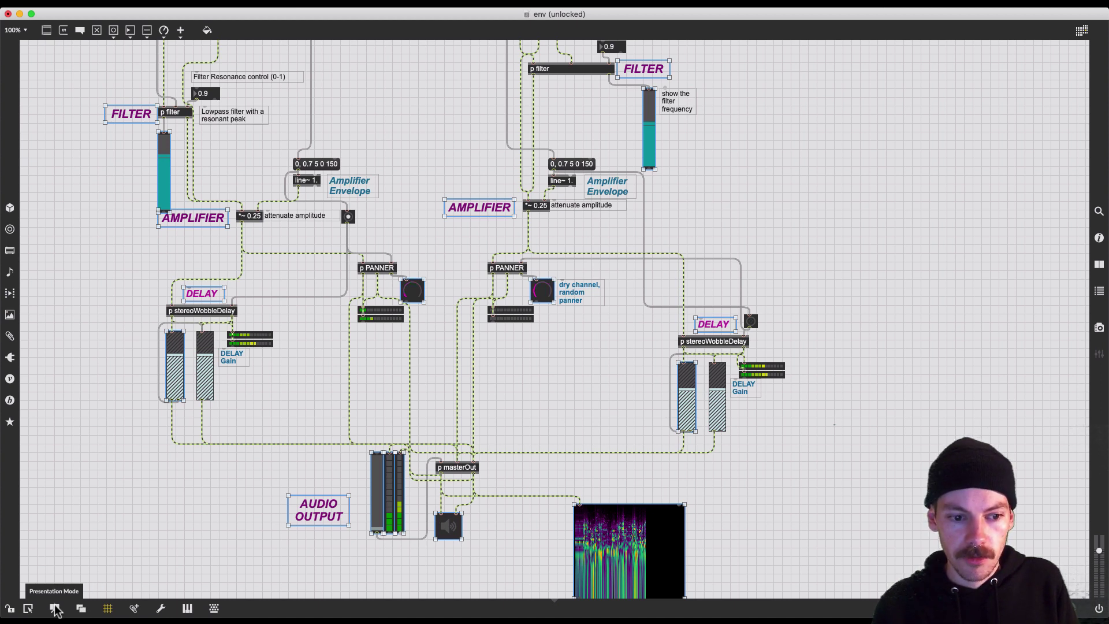
Step: Switch the patch to presentation mode and review the layout of the added objects
left_click(54, 608)
scroll(130, 456, "up", 5)
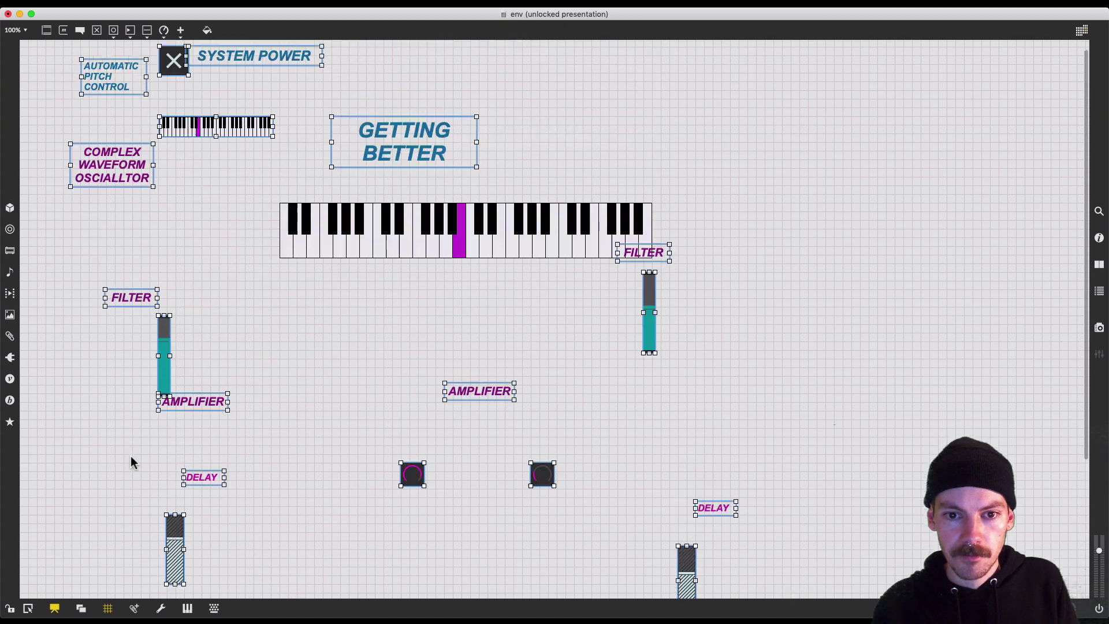
scroll(131, 456, "down", 5)
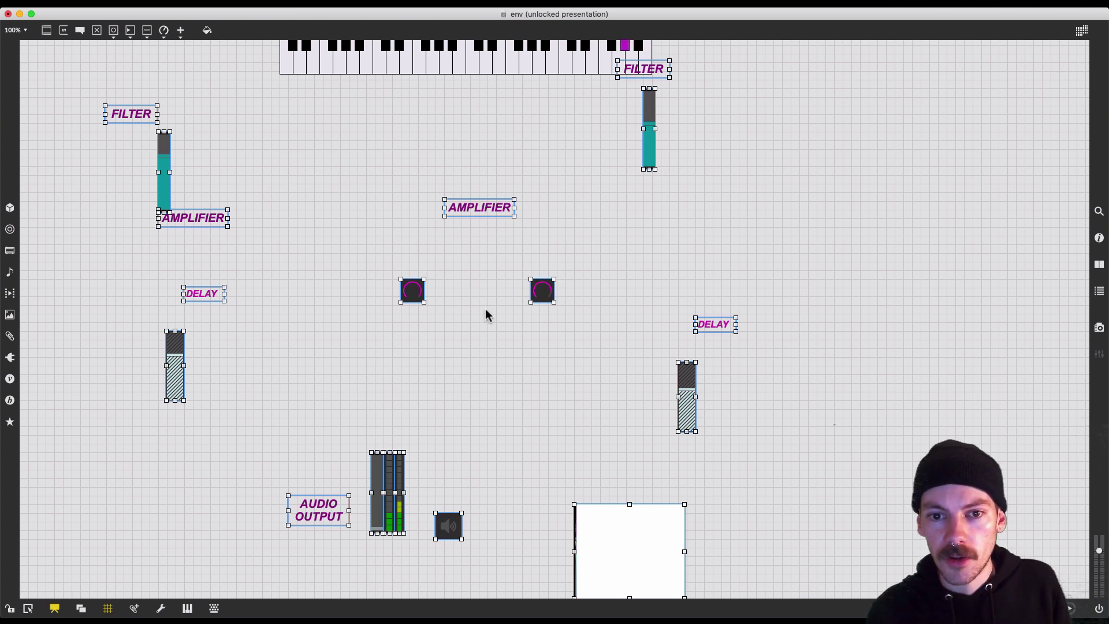
scroll(485, 315, "up", 1)
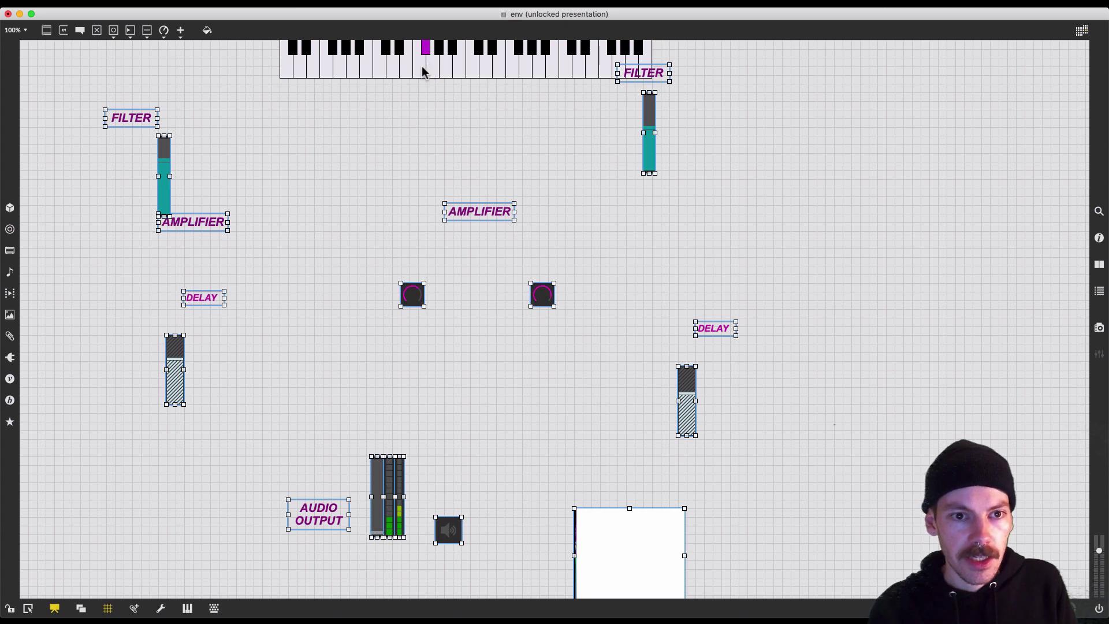
Step: Open a new view of the patch, then shrink its window and position it over the original
left_click(115, 3)
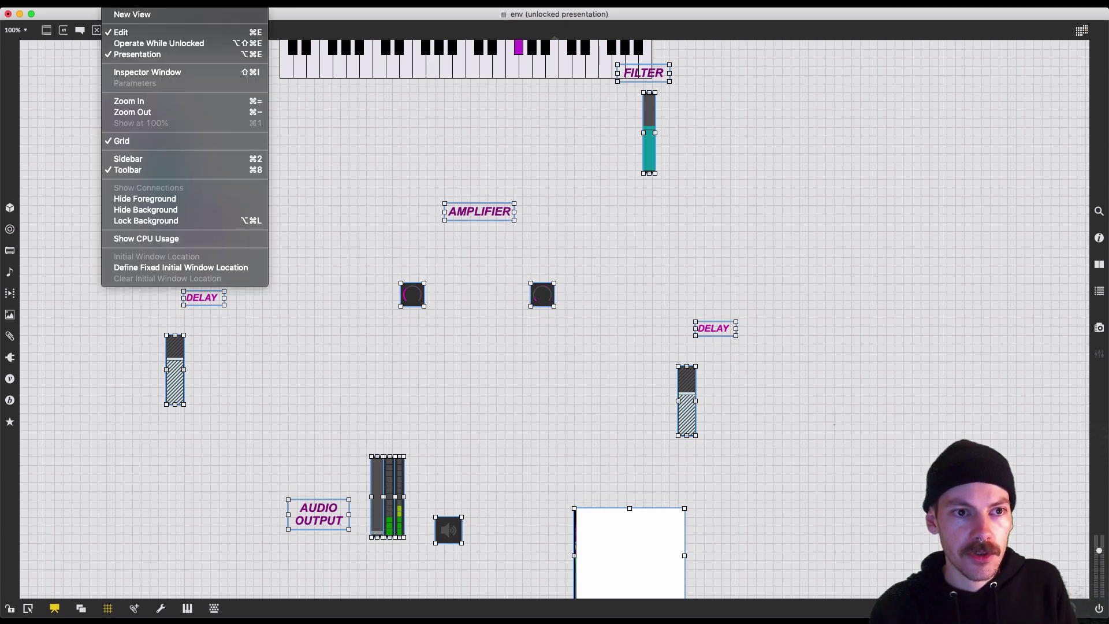
left_click(118, 15)
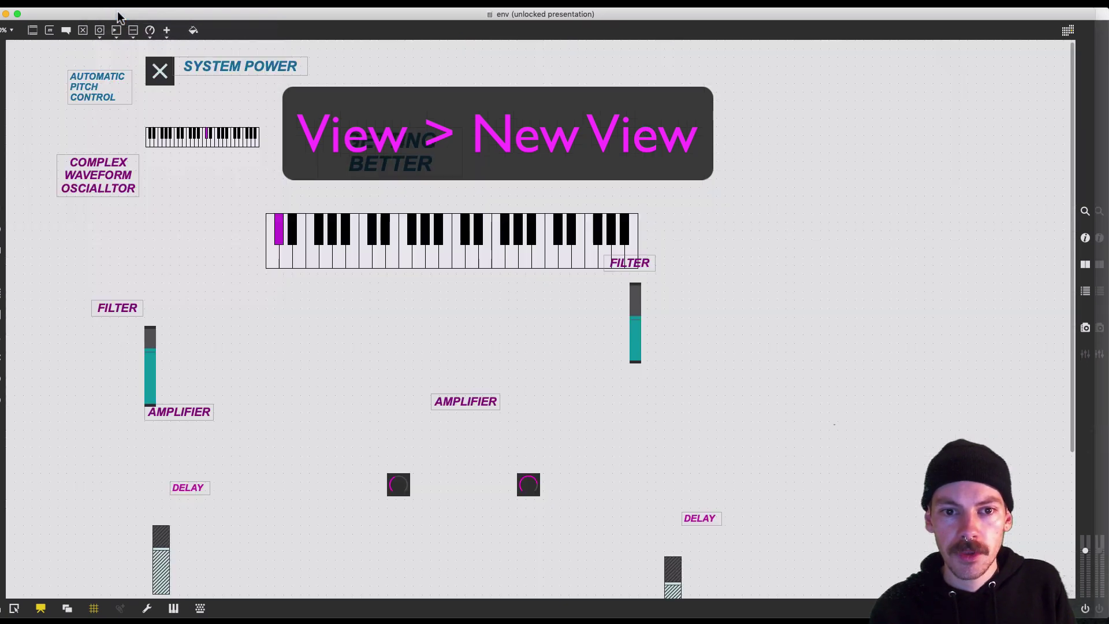
left_click_drag(186, 16, 240, 69)
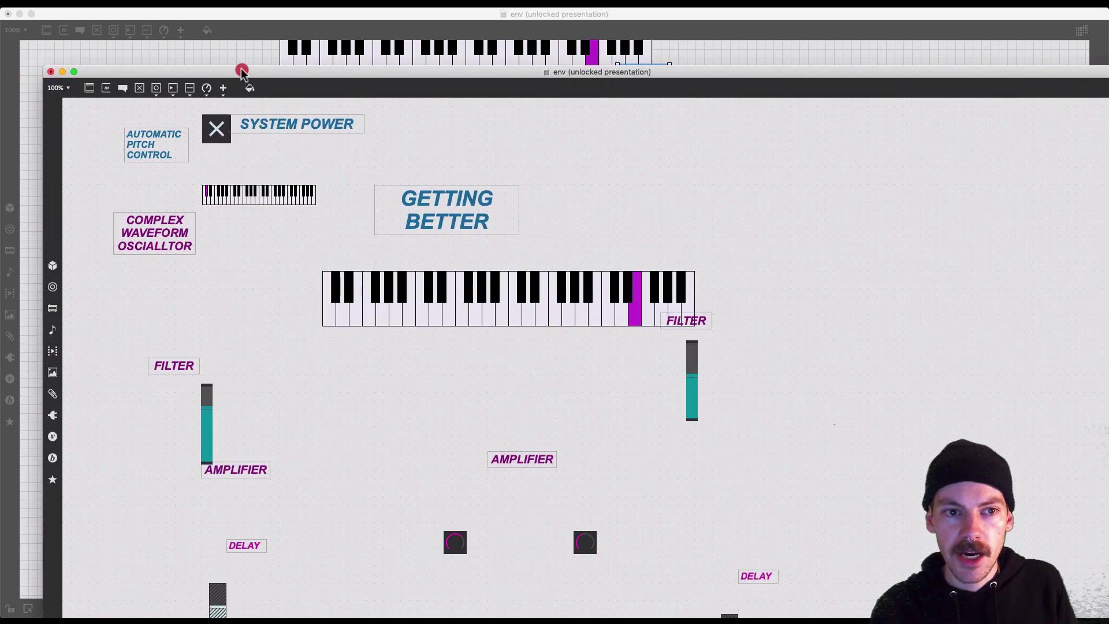
left_click_drag(114, 72, 417, 101)
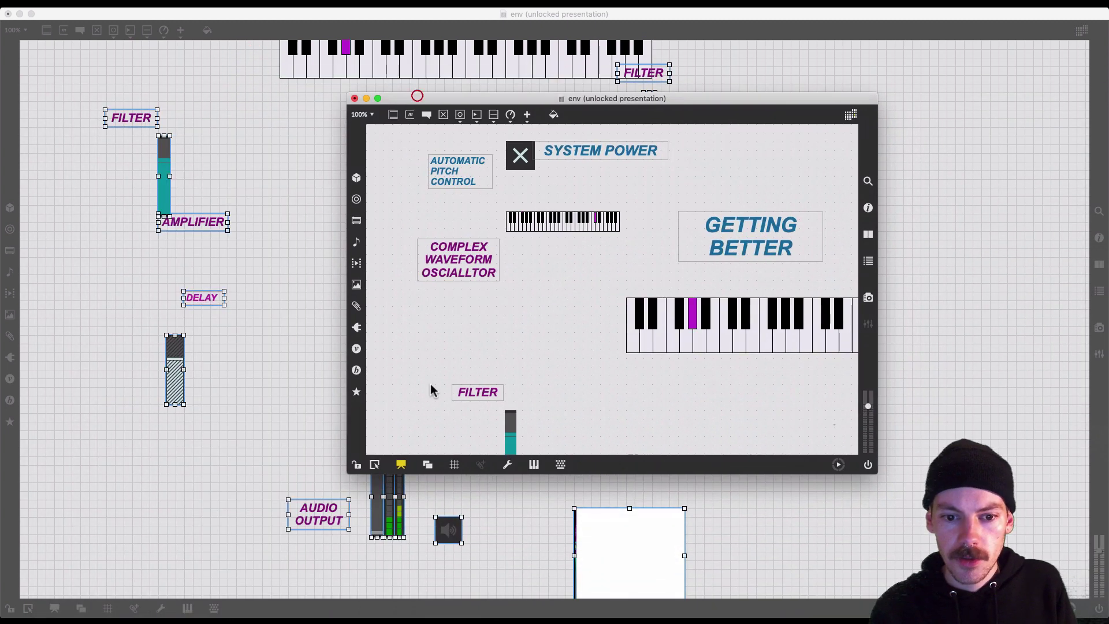
Step: Clear the selection in the original full-size window and return it to patching mode
left_click(212, 522)
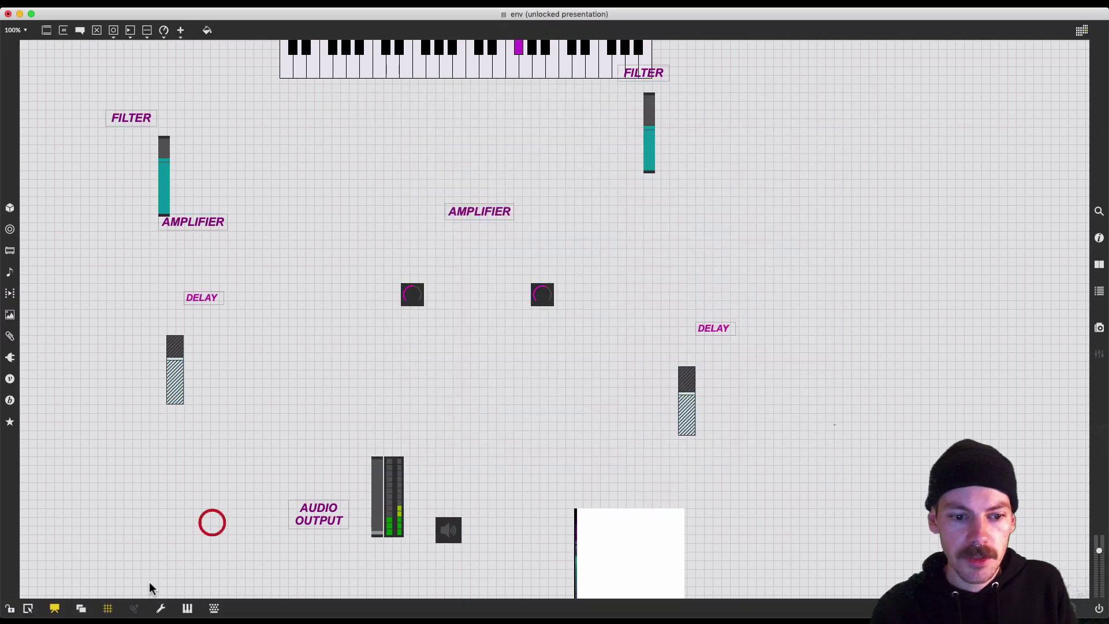
left_click(55, 609)
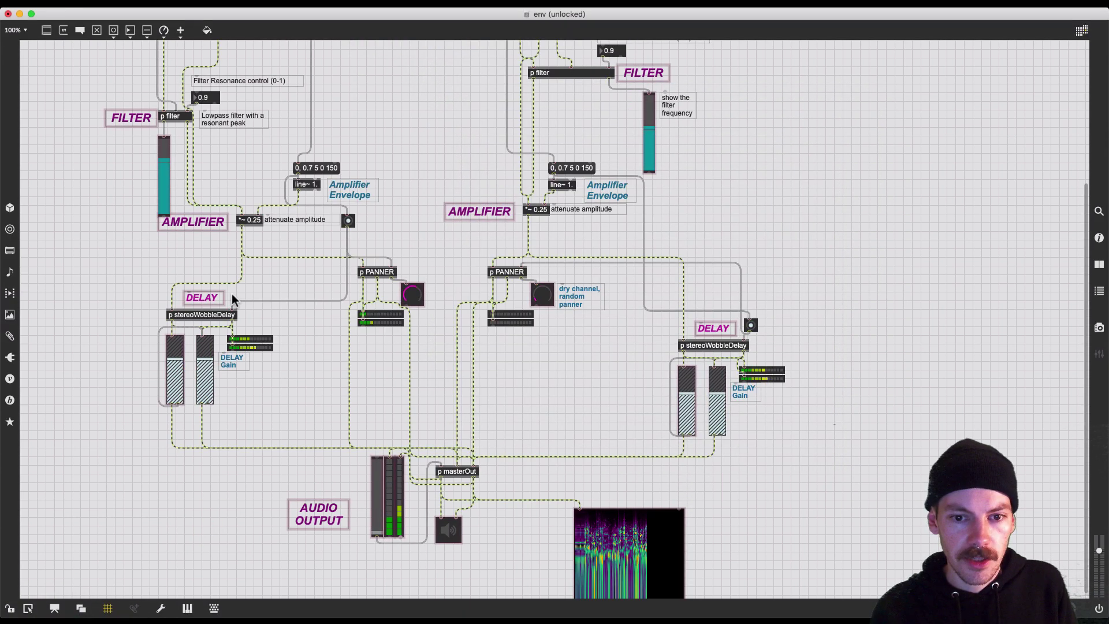
scroll(237, 293, "up", 5)
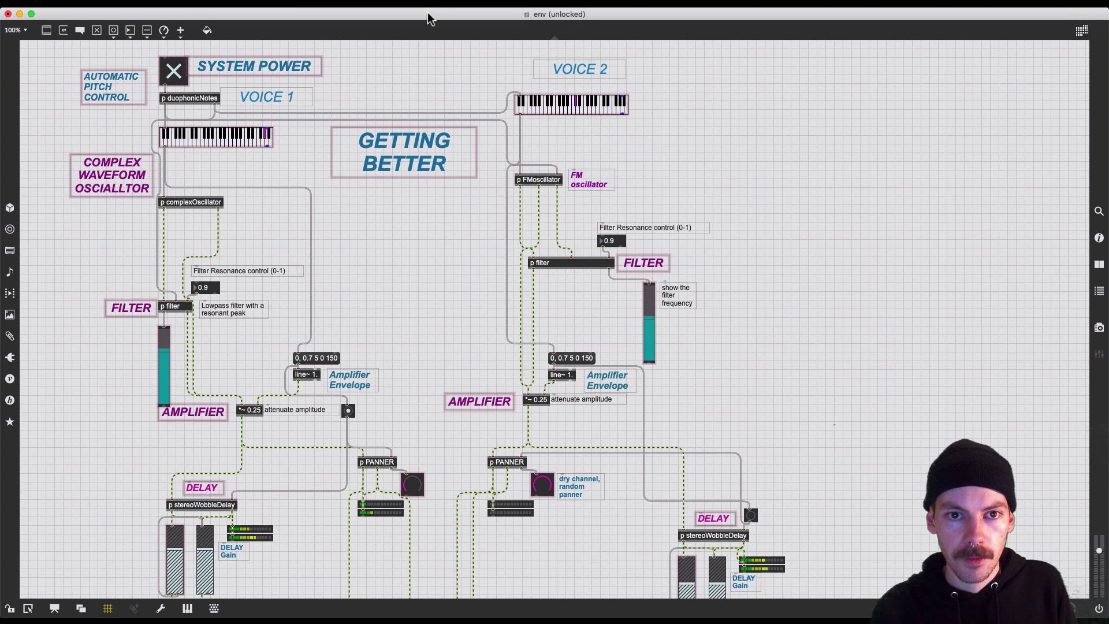
Step: Tile the patching window and the presentation window side by side, each filling half of the screen
left_click(271, 5)
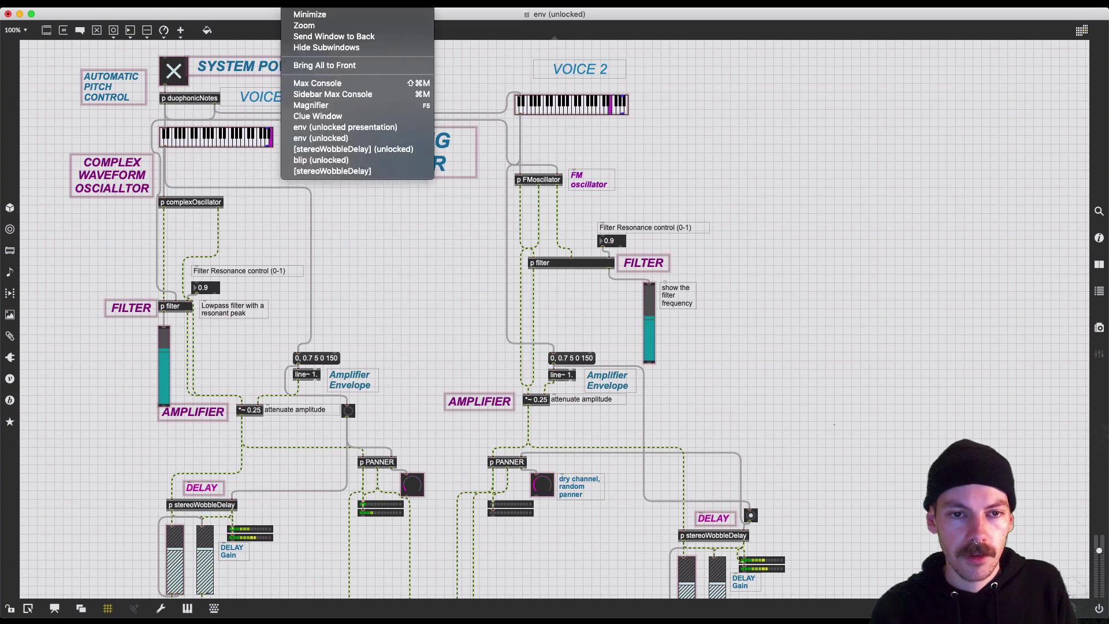
left_click(440, 277)
left_click_drag(420, 19, 12, 25)
left_click(601, 352)
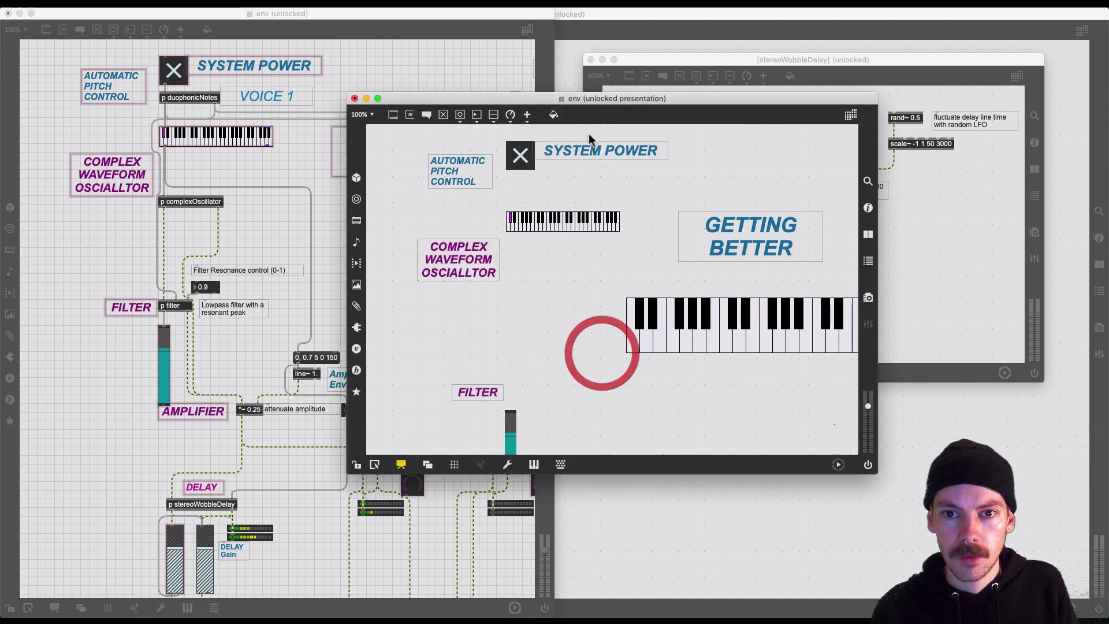
left_click_drag(536, 104, 1104, 58)
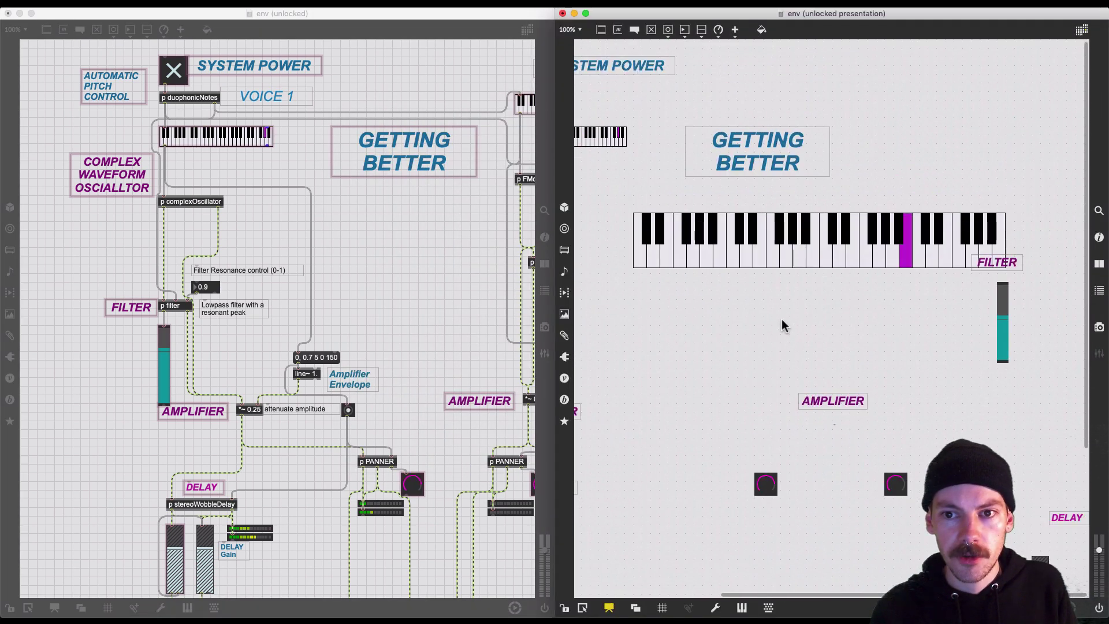
Step: Select the GETTING BETTER comment and the VOICE 1 keyboard in the patching view to compare them with their counterparts in the presentation view
left_click(353, 145)
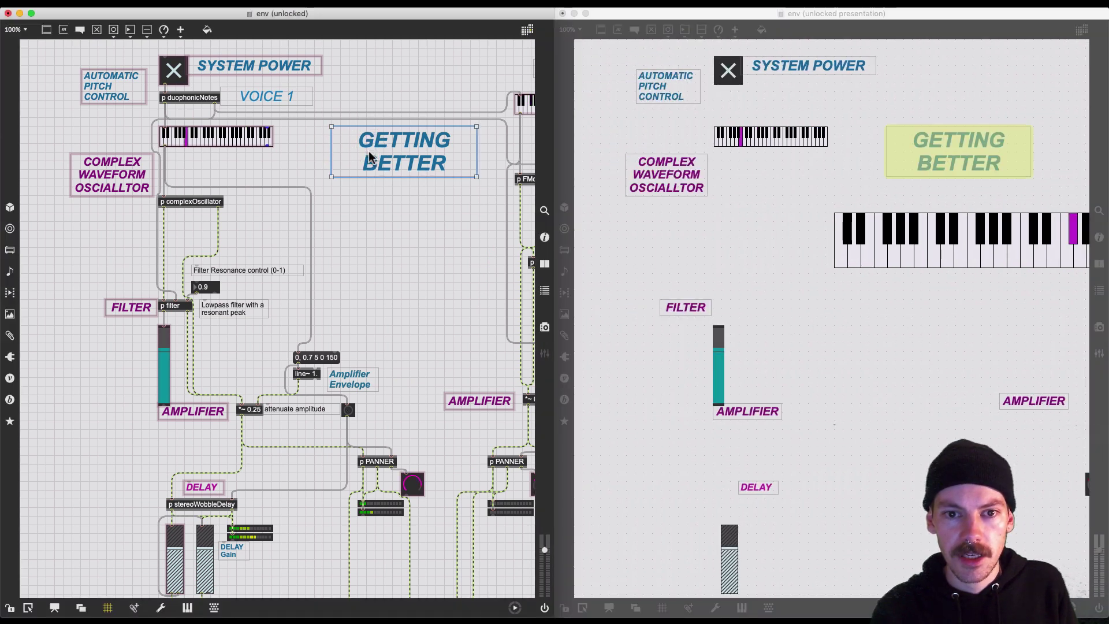
scroll(327, 196, "right", 2)
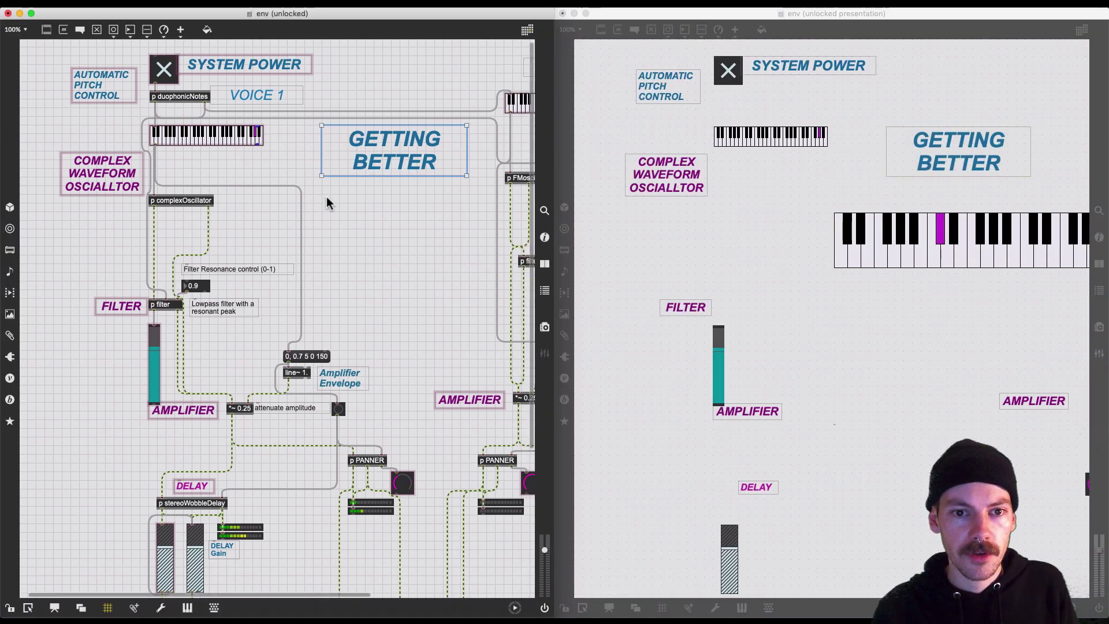
double_click(385, 128)
left_click(428, 230)
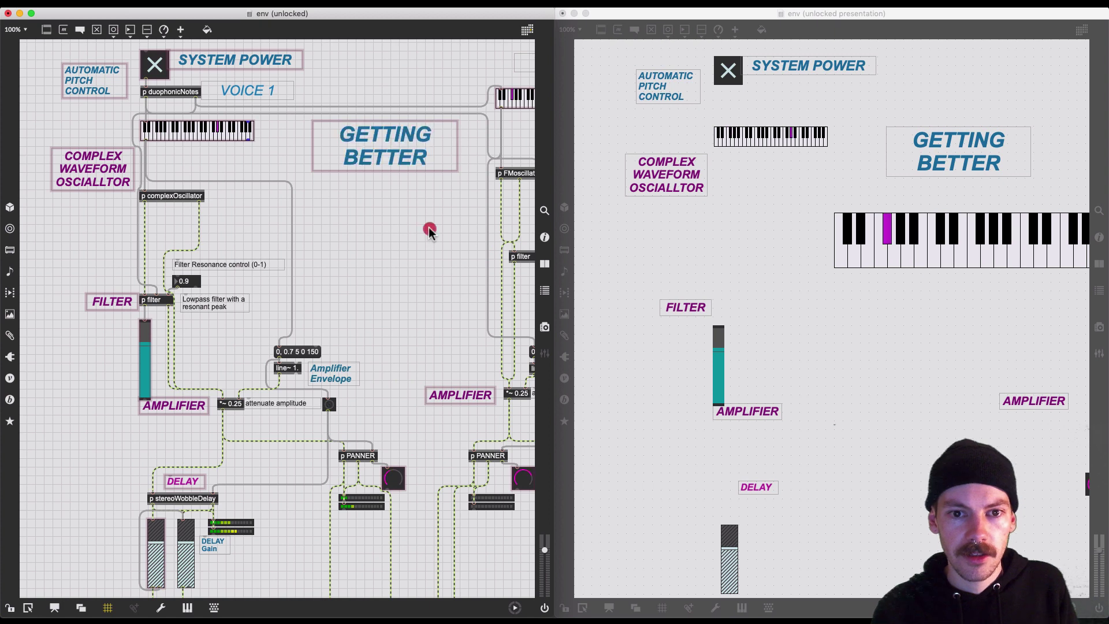
left_click(443, 151)
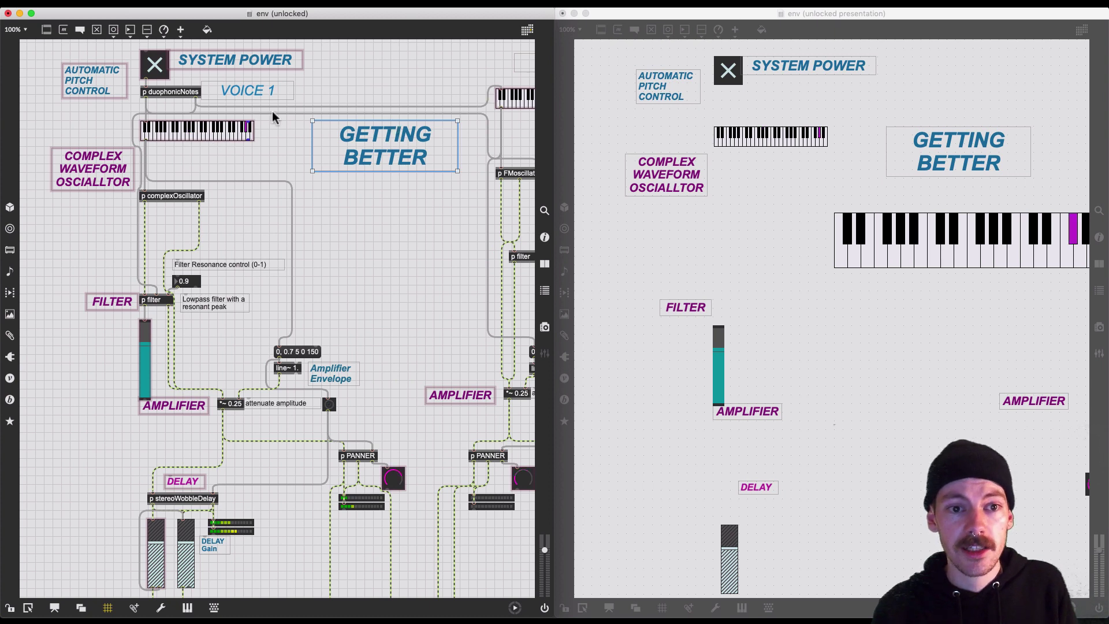
left_click(196, 130)
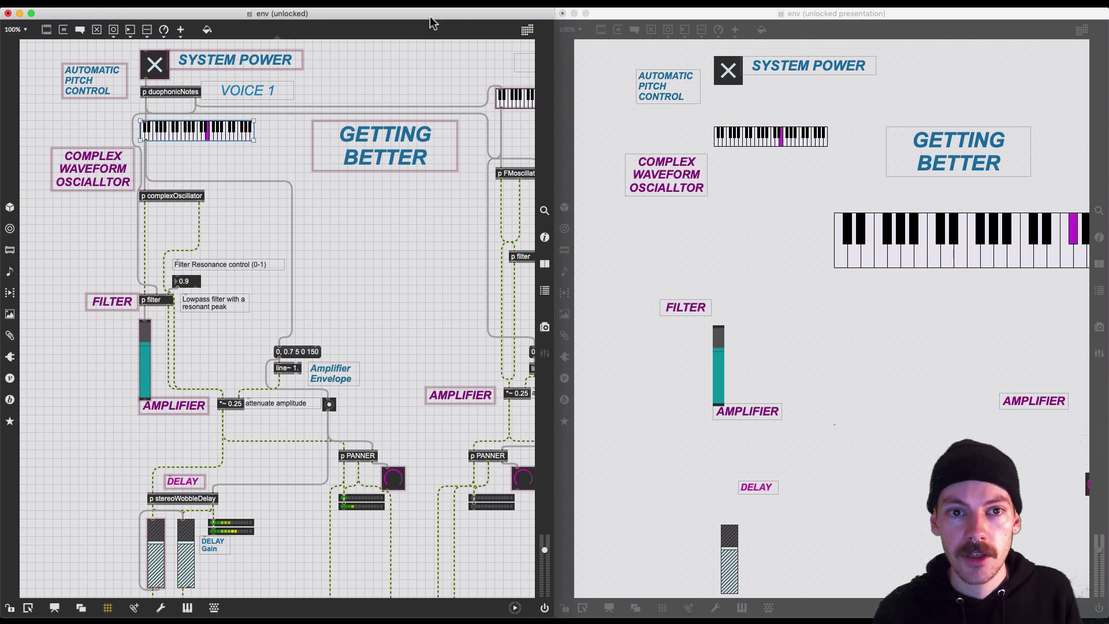
Step: Bring the presentation window forward and enlarge it to fill the screen
left_click(629, 13)
left_click_drag(628, 12, 470, 13)
double_click(470, 13)
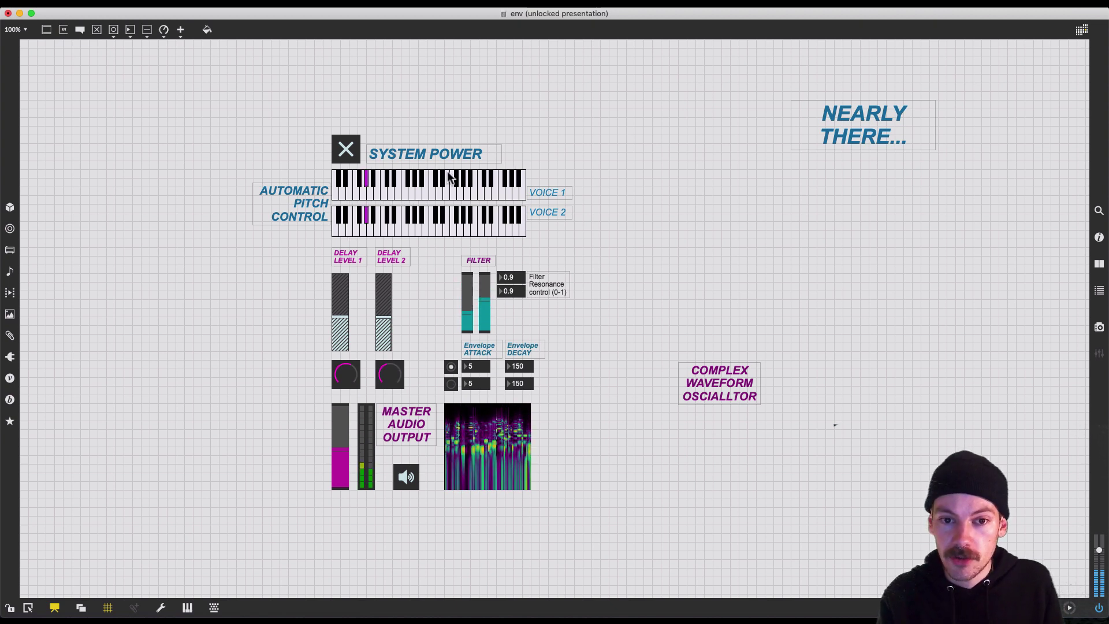
Step: Move the COMPLEX WAVEFORM OSCIALLTOR comment across the presentation layout to the empty space beside the delay sliders, below AUTOMATIC PITCH CONTROL
left_click_drag(726, 377, 698, 400)
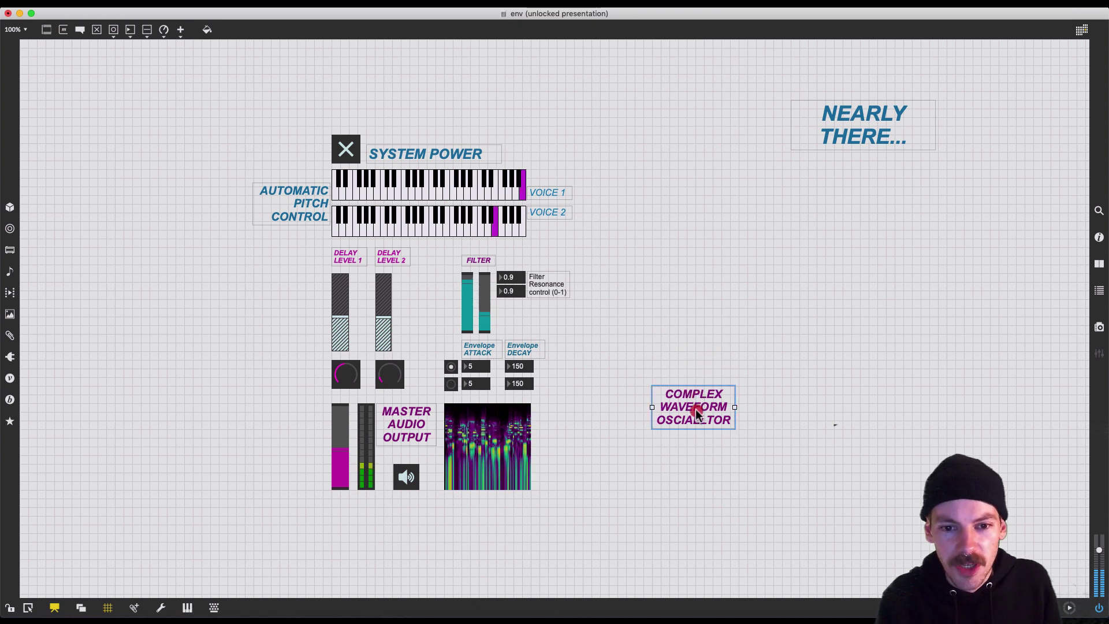
left_click_drag(695, 409, 632, 366)
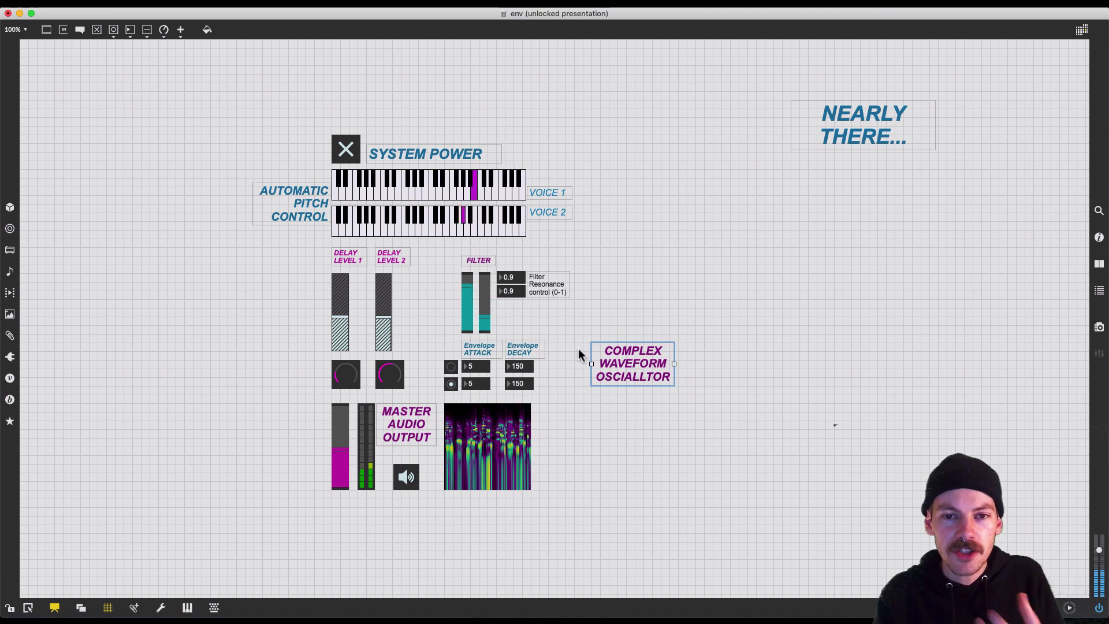
left_click(628, 348)
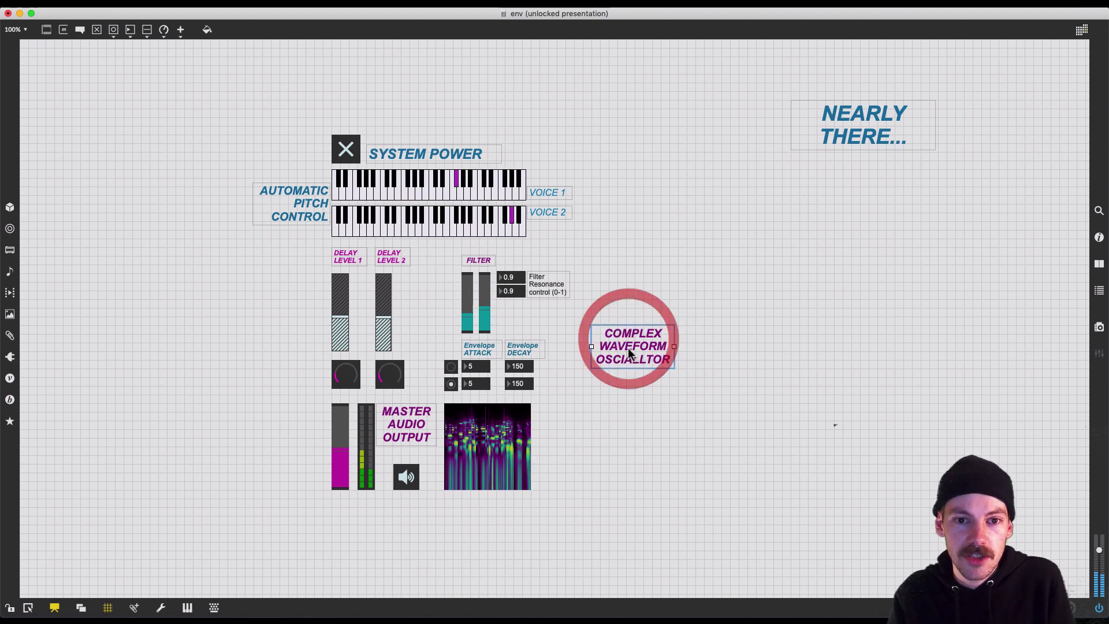
left_click_drag(628, 347, 223, 291)
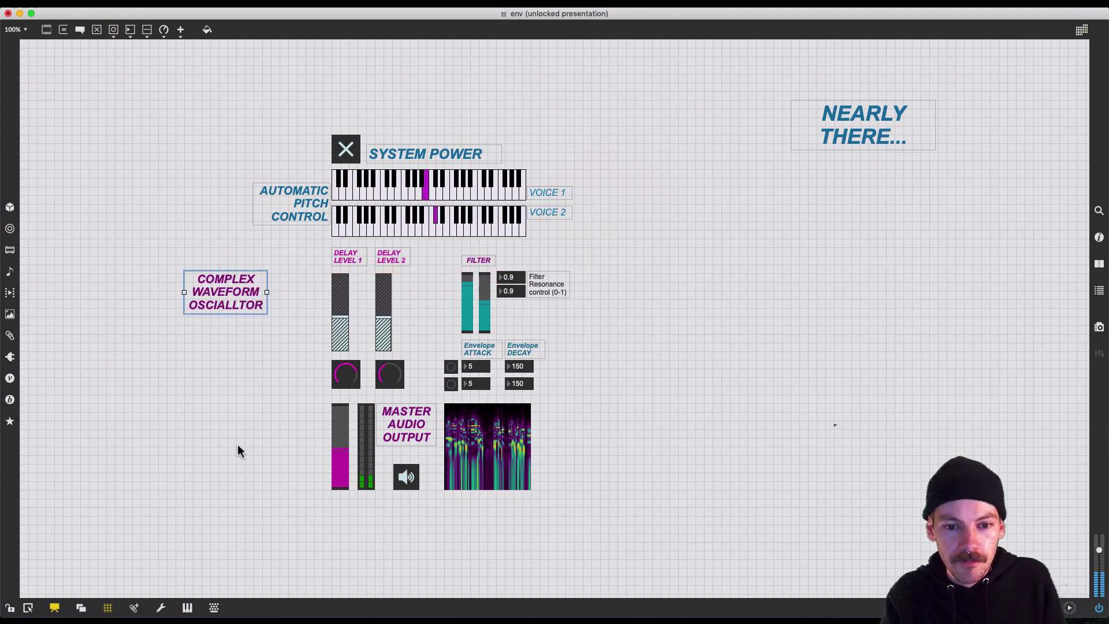
left_click(218, 353)
Step: Remove the COMPLEX WAVEFORM OSCIALLTOR comment from the presentation
left_click(234, 279)
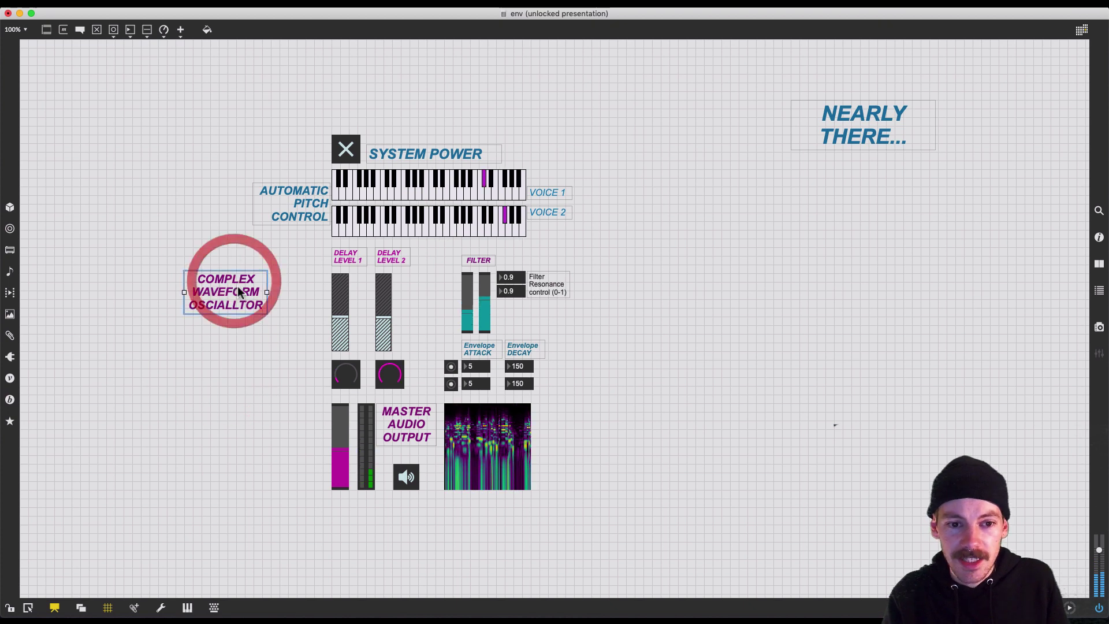
right_click(248, 290)
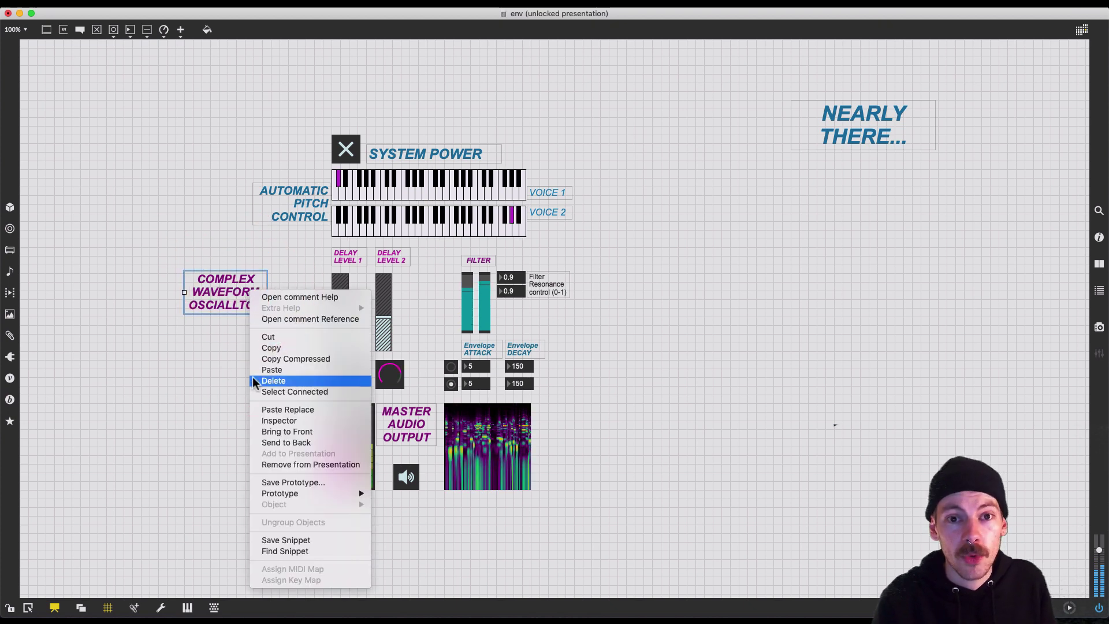
left_click(269, 465)
left_click(267, 464)
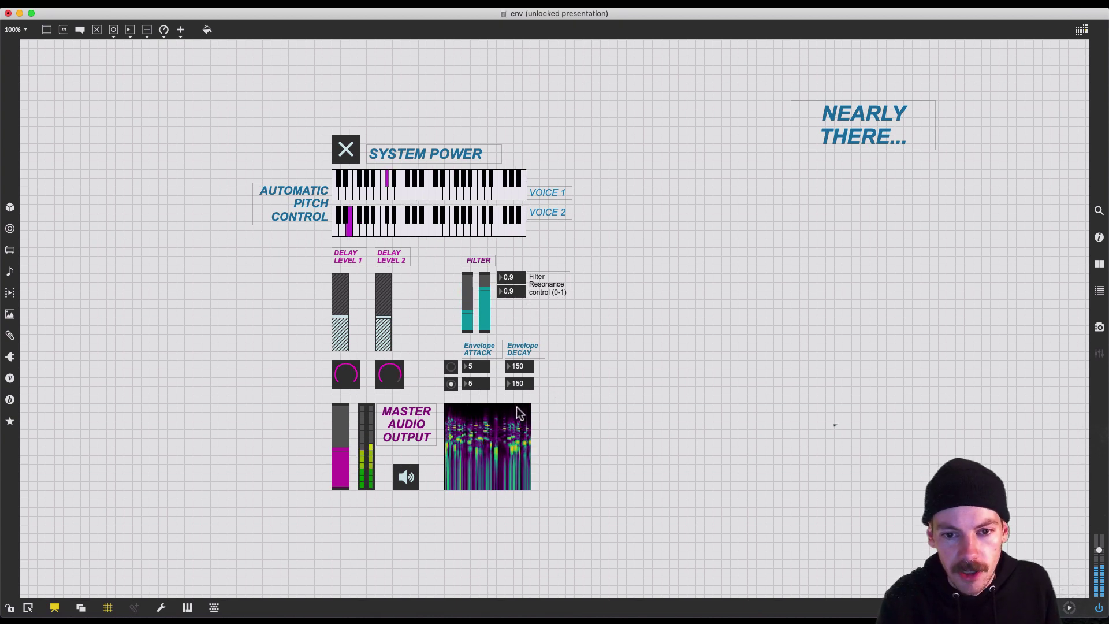
Step: Lock the patch and set the upper Envelope ATTACK value to 200
left_click(478, 367)
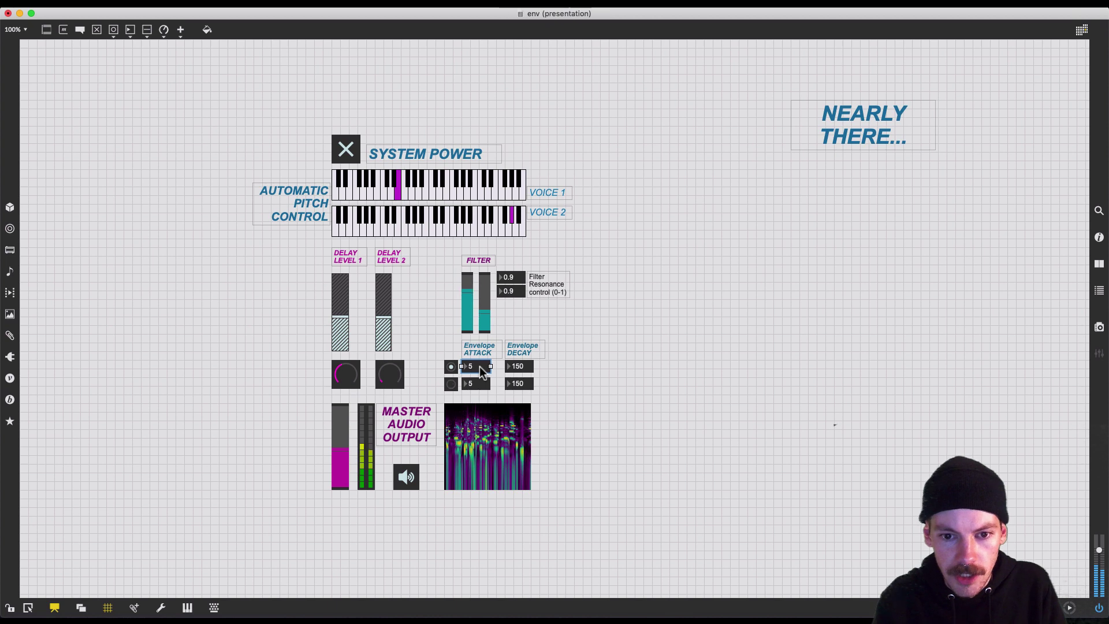
key("super+e")
left_click(480, 366)
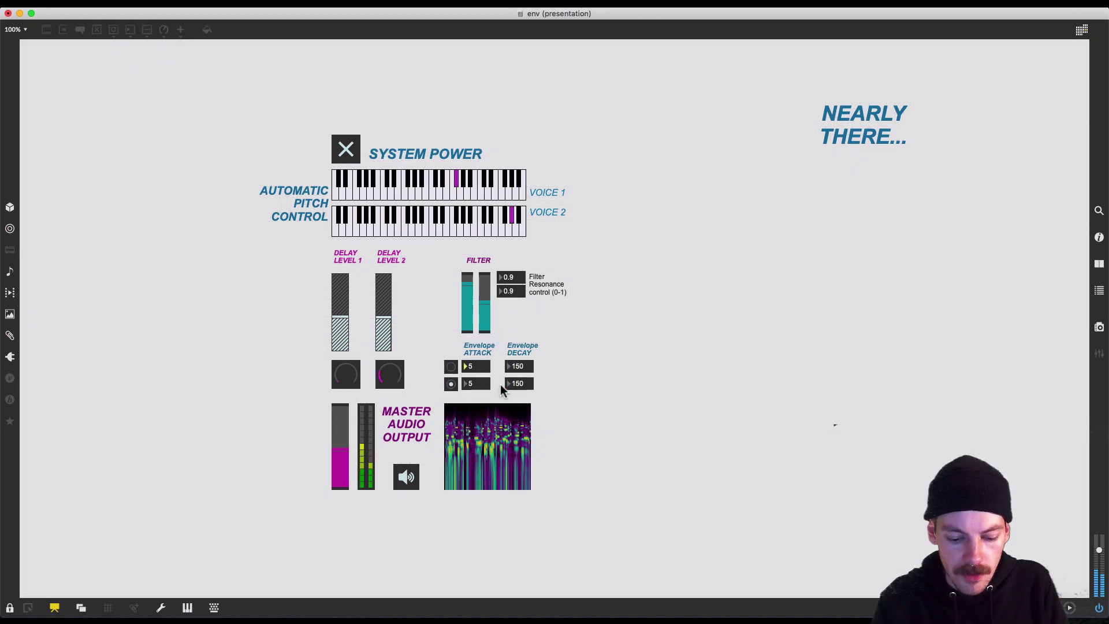
type("200")
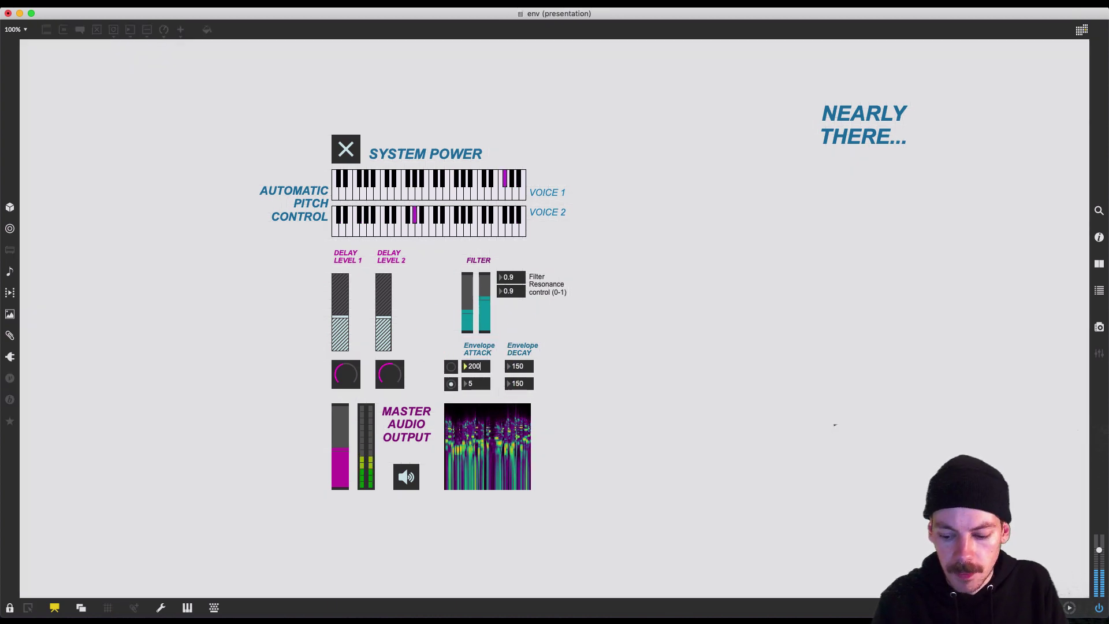
left_click(609, 409)
left_click(451, 384)
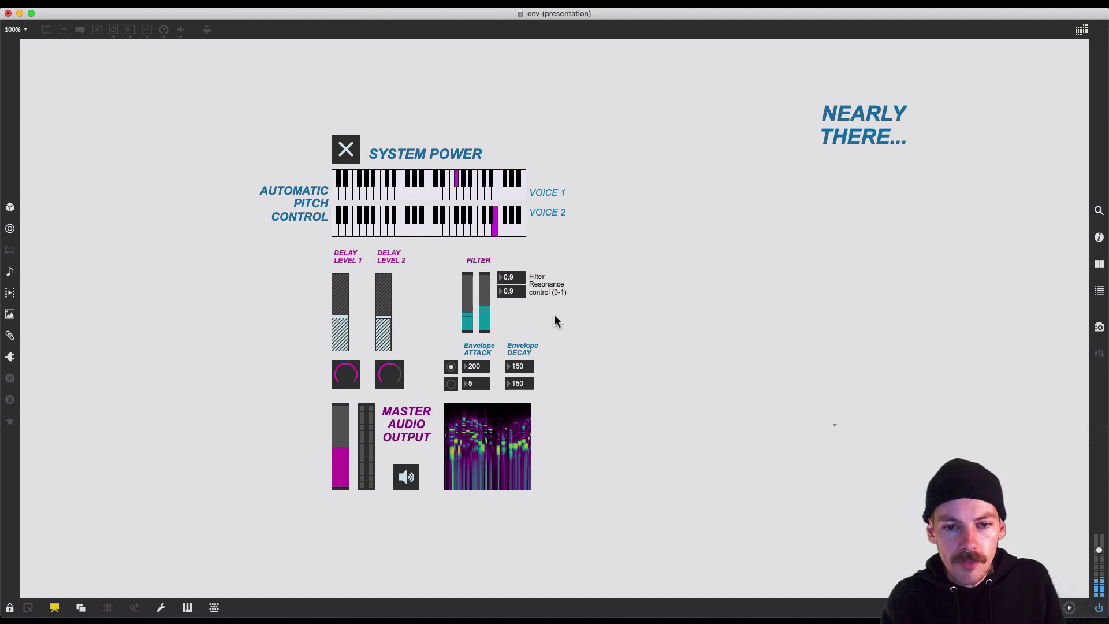
left_click(585, 313)
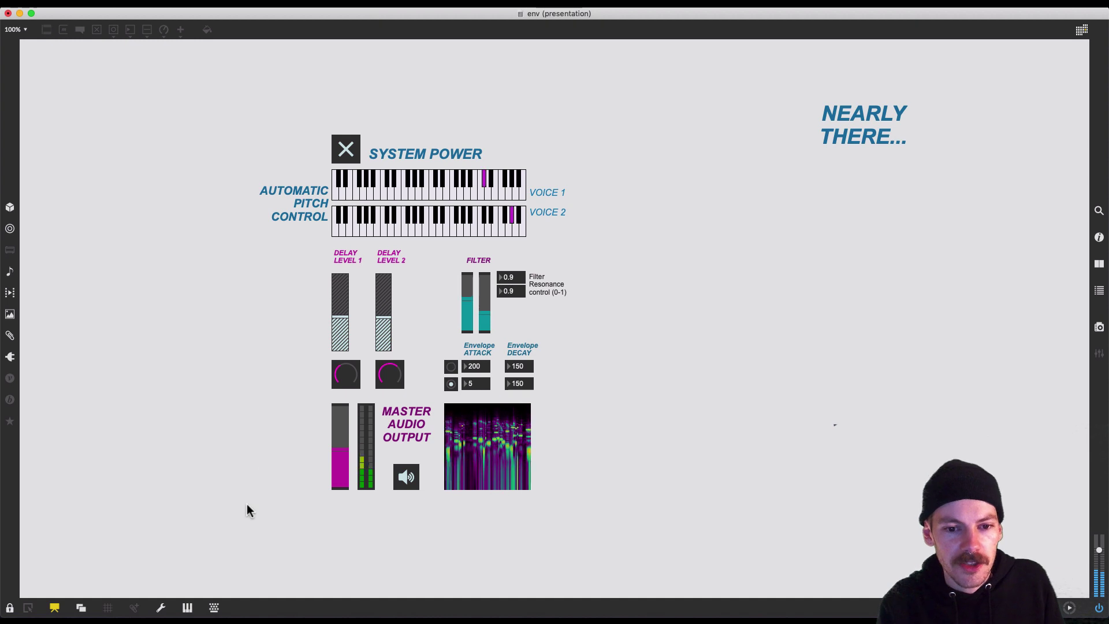
left_click(648, 401)
left_click(691, 301)
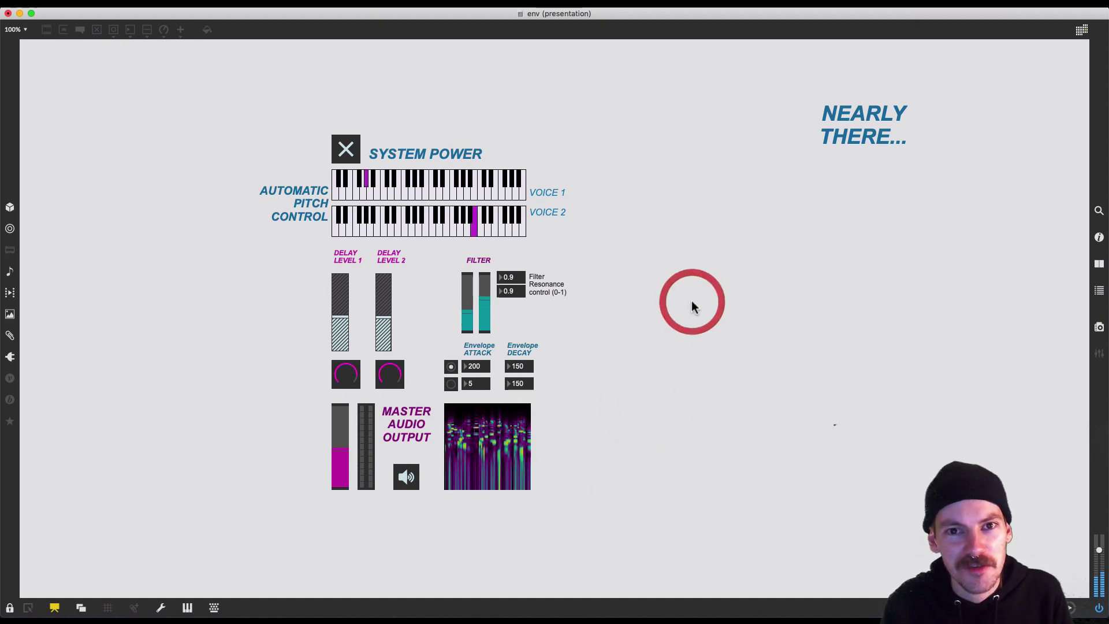
left_click(730, 293)
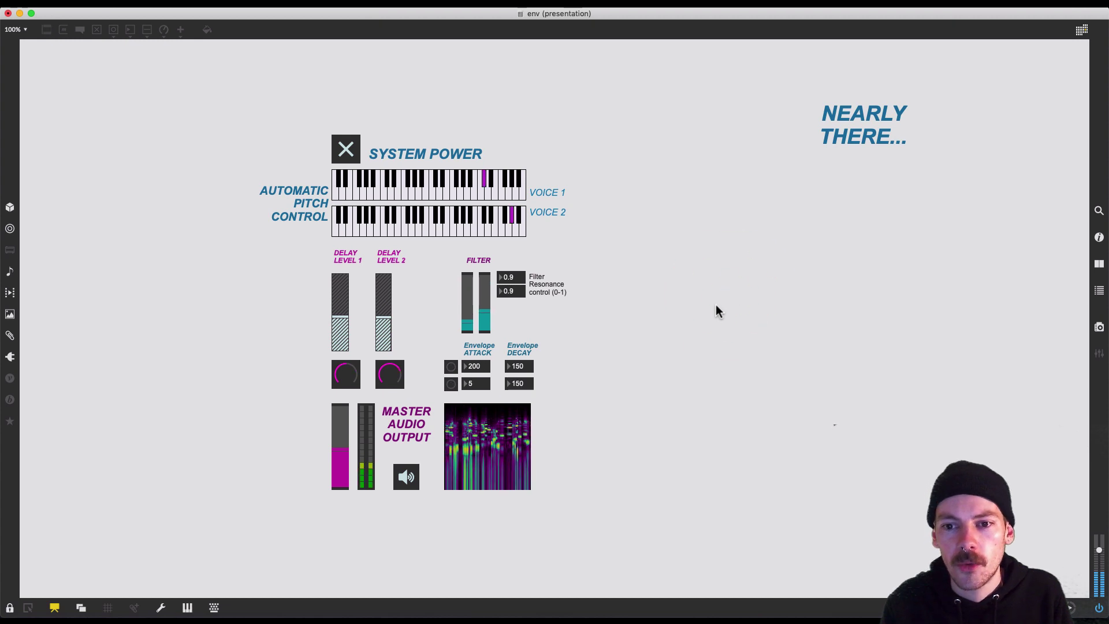
Step: Unlock the patch, add a panel object in the empty canvas area and move it closer to the synth controls
key("super+e")
left_click(715, 304)
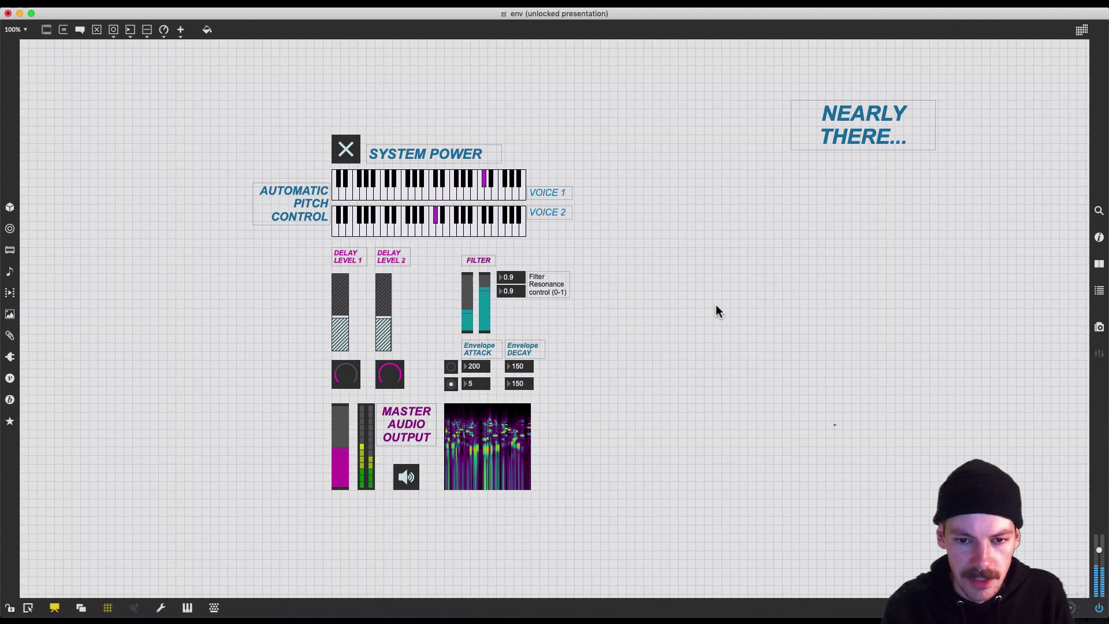
key("n")
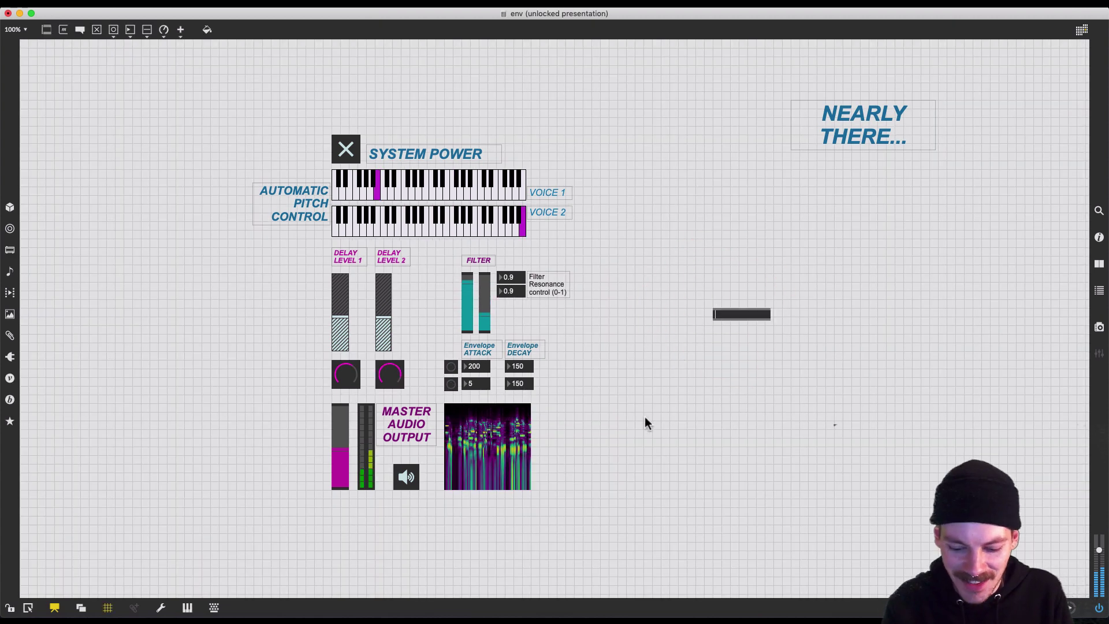
type("panel")
key("Return")
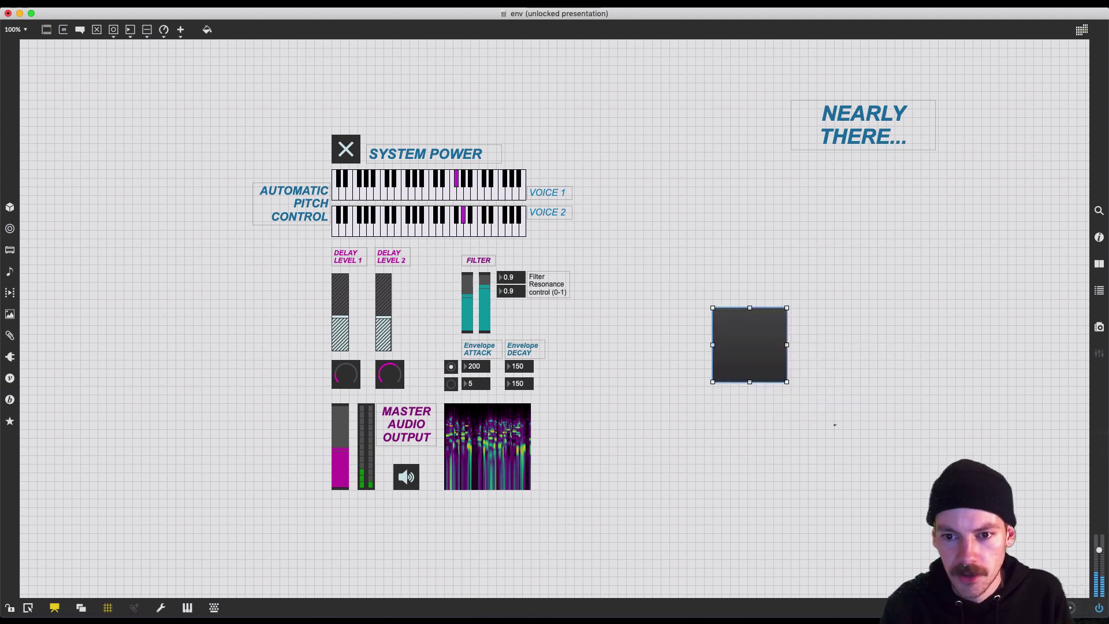
left_click_drag(744, 350, 668, 273)
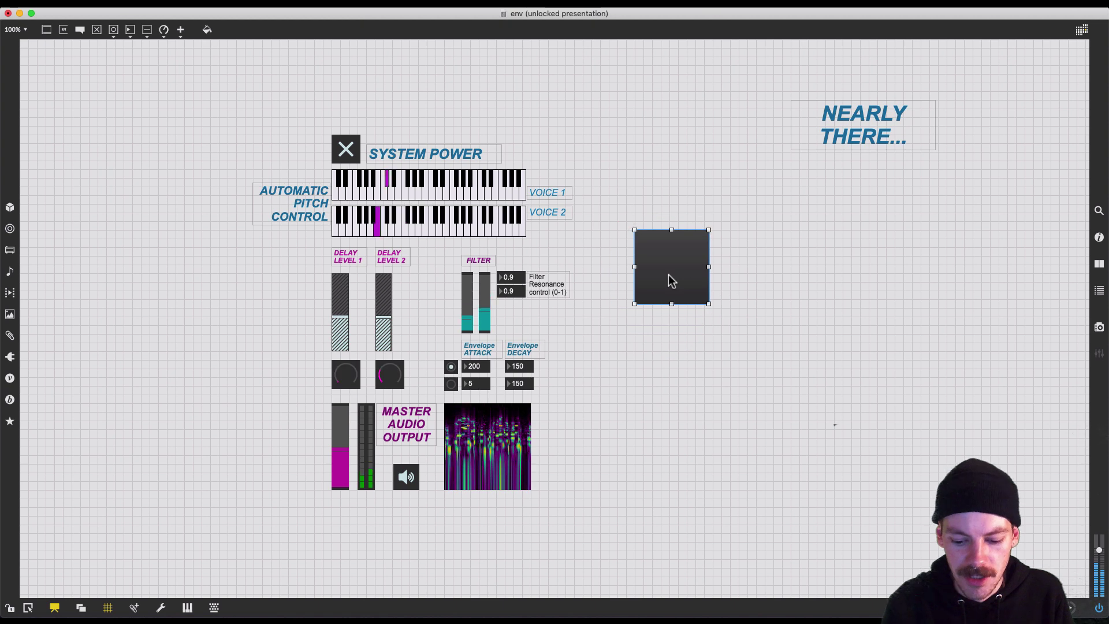
Step: Give the new panel an interior gradient running from bright yellow to orange
key("super+i")
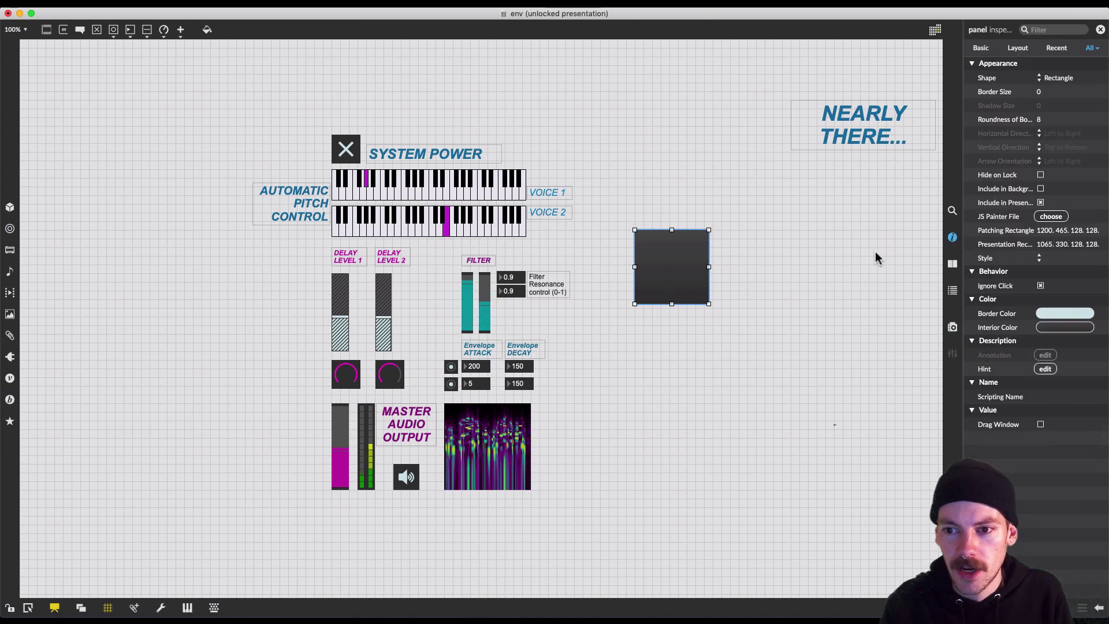
left_click(1050, 327)
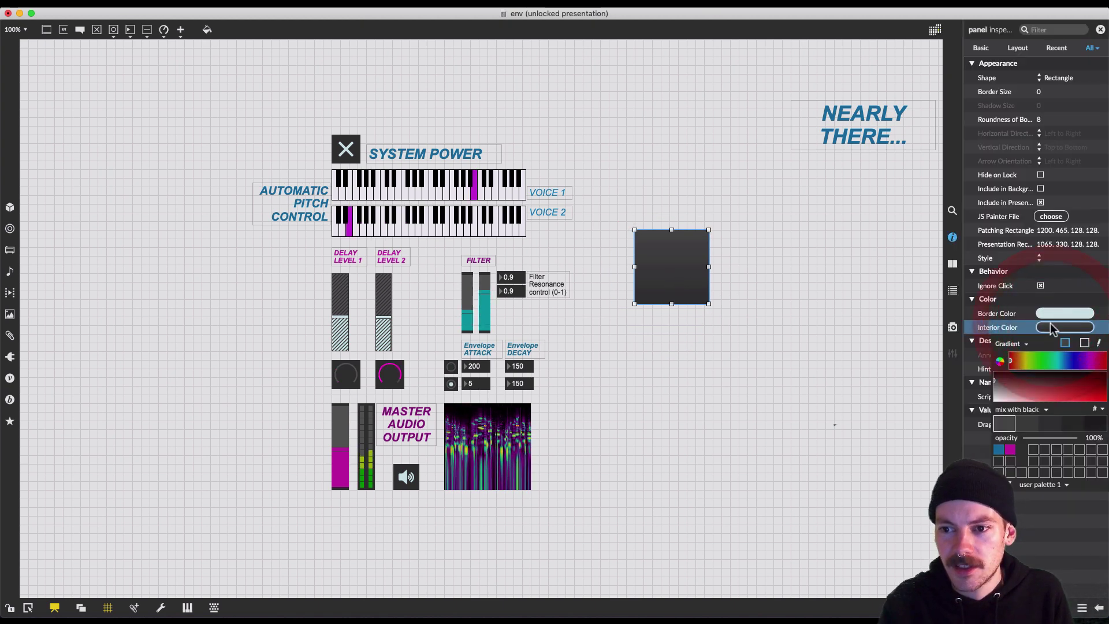
left_click_drag(1020, 364, 1028, 365)
left_click(1028, 364)
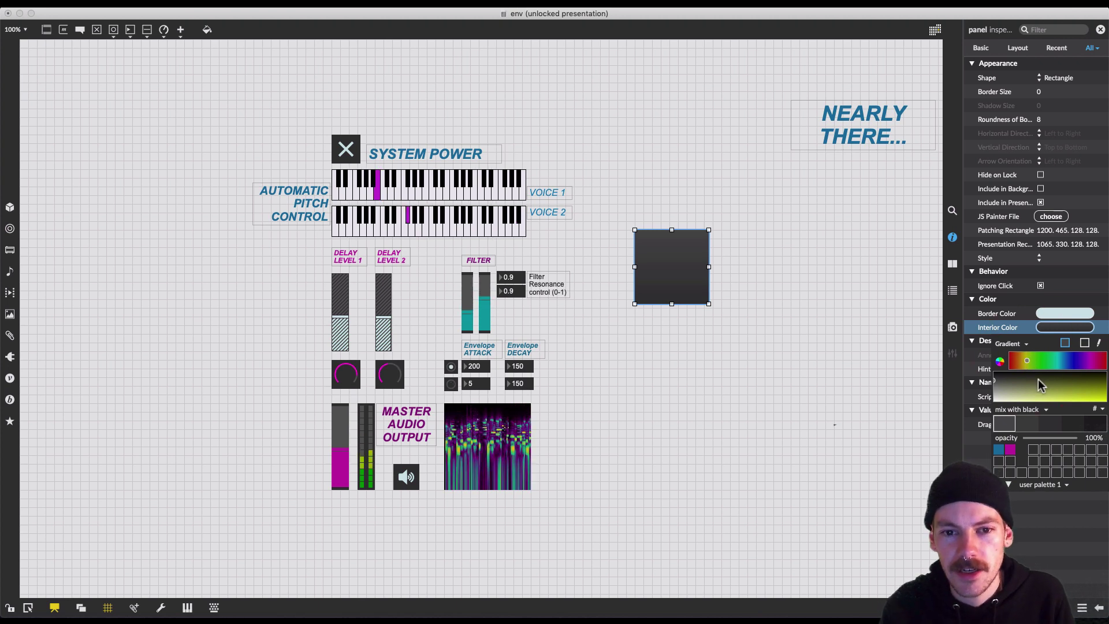
left_click_drag(1026, 395, 1106, 406)
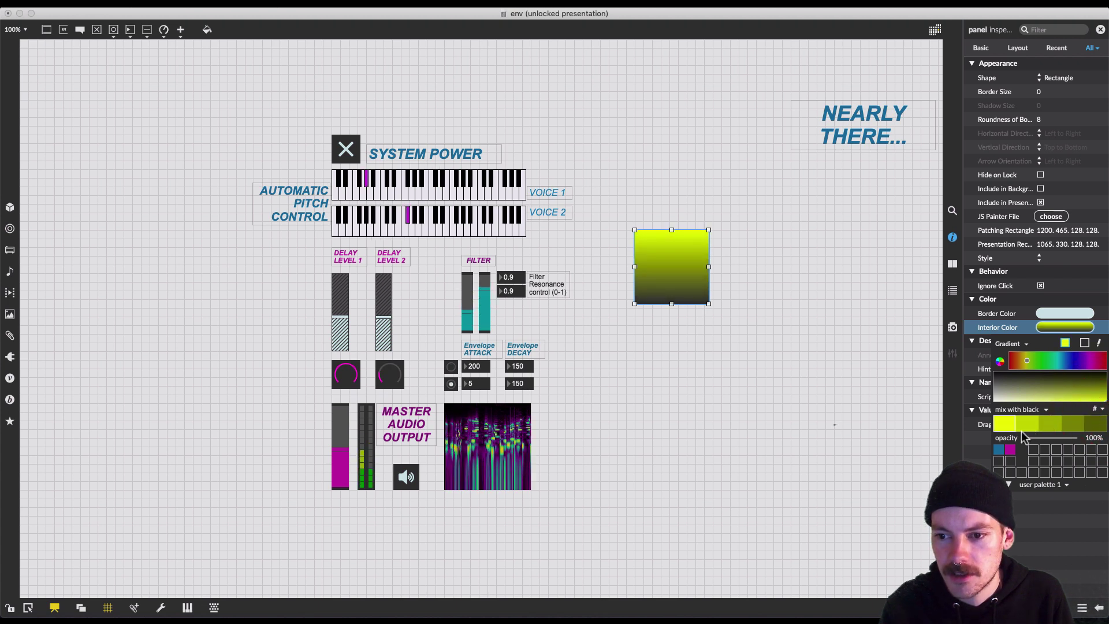
left_click(1030, 411)
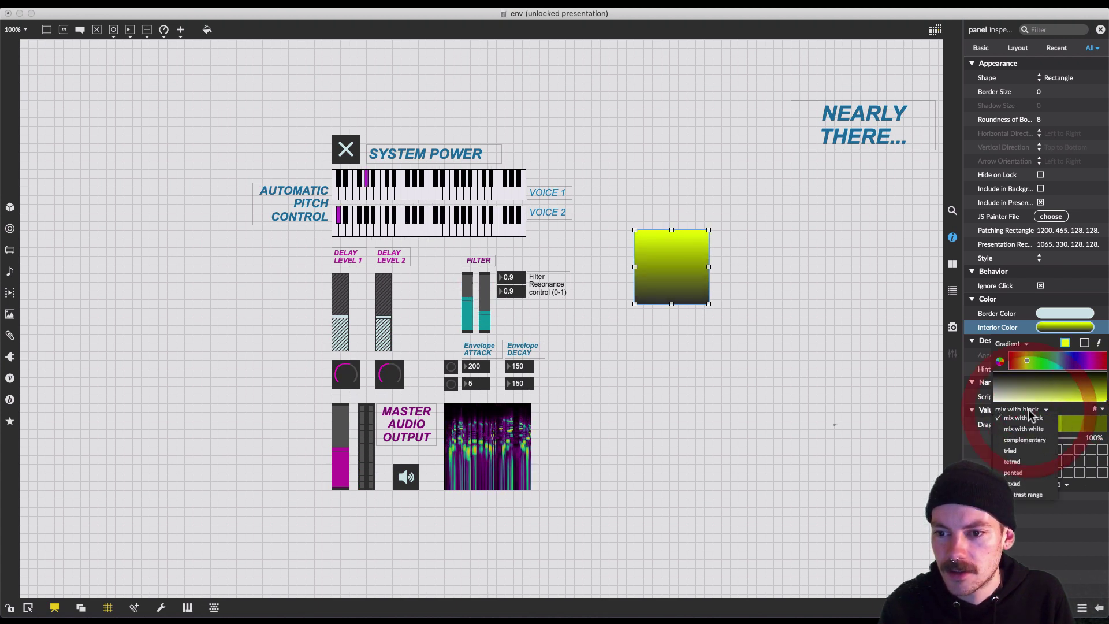
left_click(1015, 421)
left_click(1086, 343)
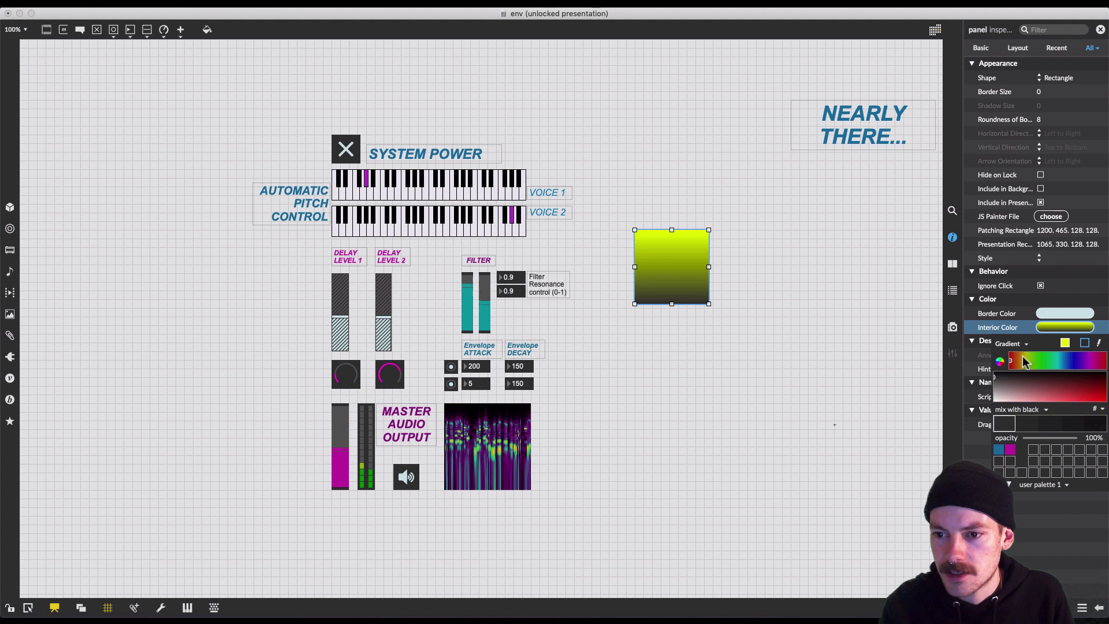
left_click_drag(1032, 368, 1106, 424)
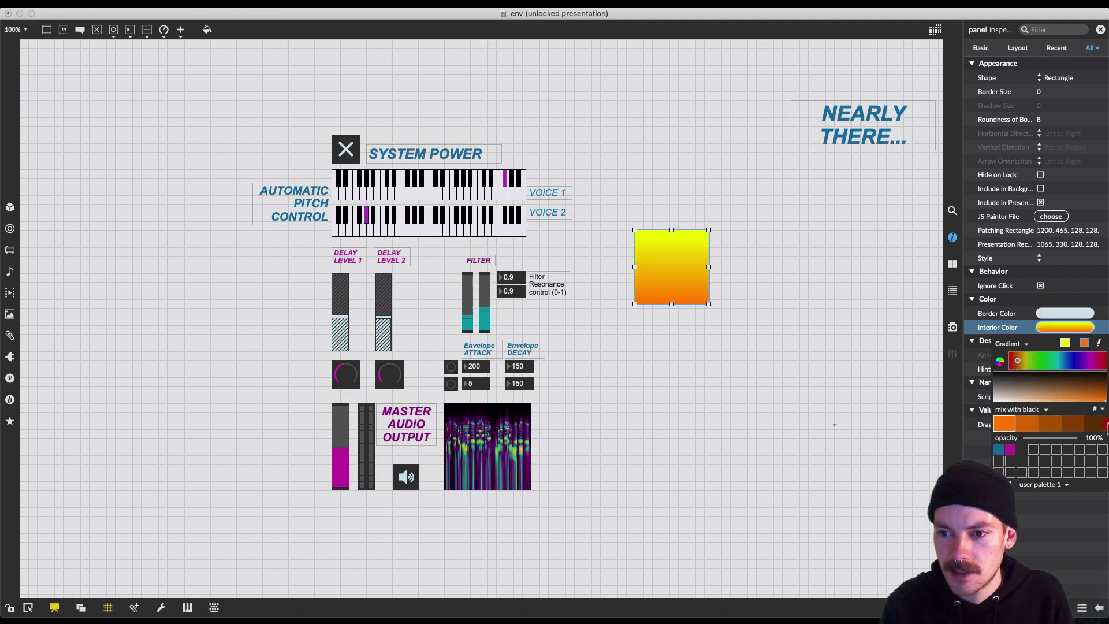
left_click(784, 378)
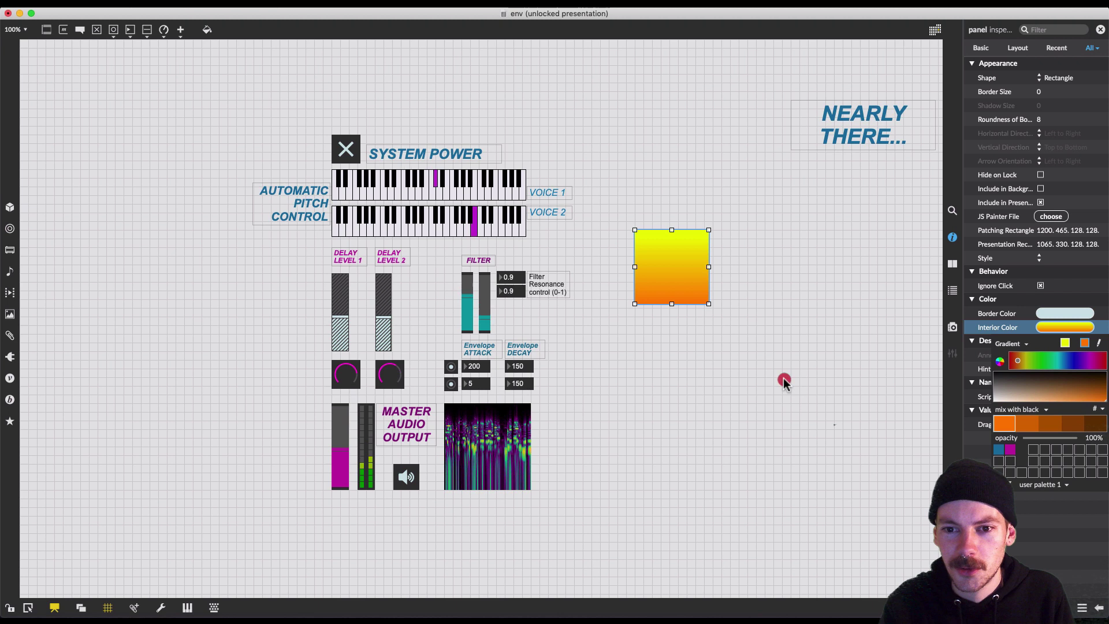
Step: Send the gradient panel to the back and fit it behind the SYSTEM POWER and keyboard controls, about 600 by 210 in size
right_click(661, 270)
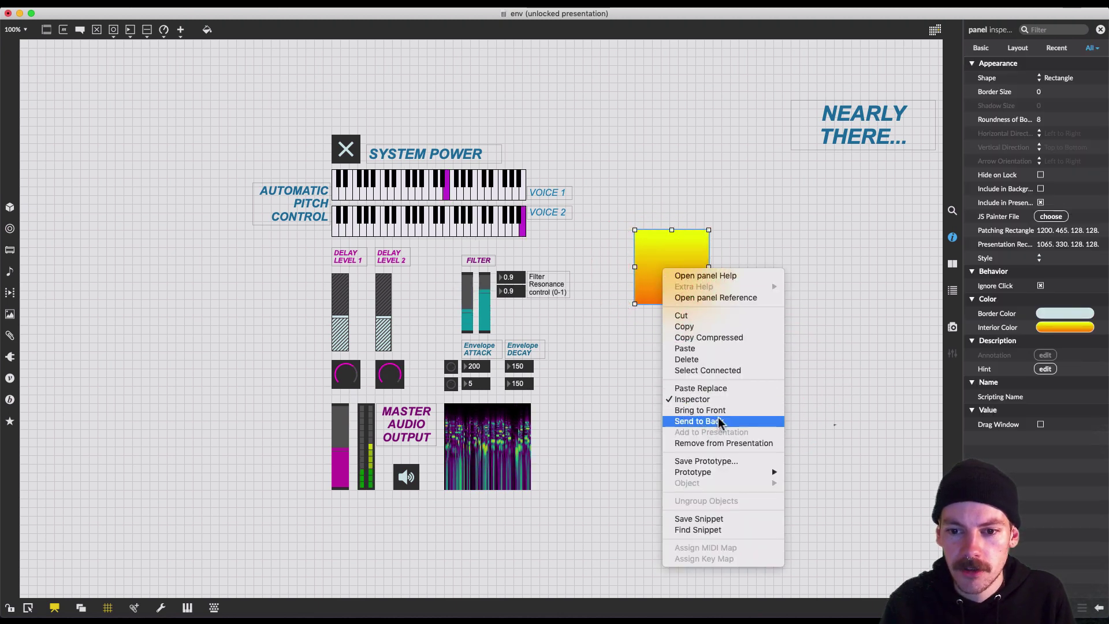
left_click(710, 421)
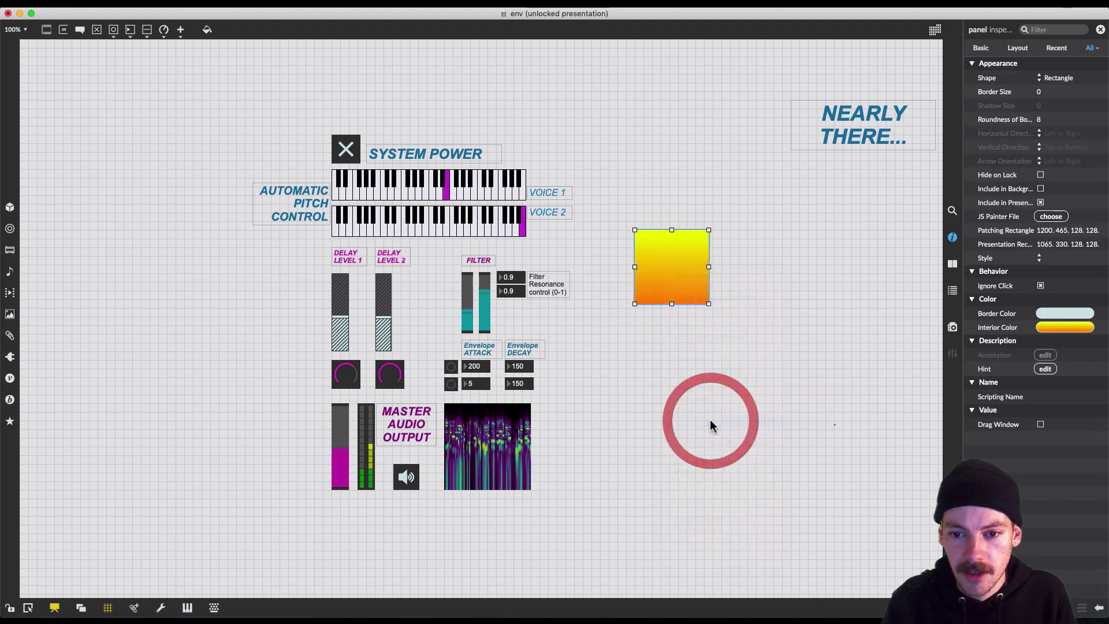
left_click_drag(654, 254, 645, 254)
left_click(461, 177)
left_click_drag(461, 177, 272, 144)
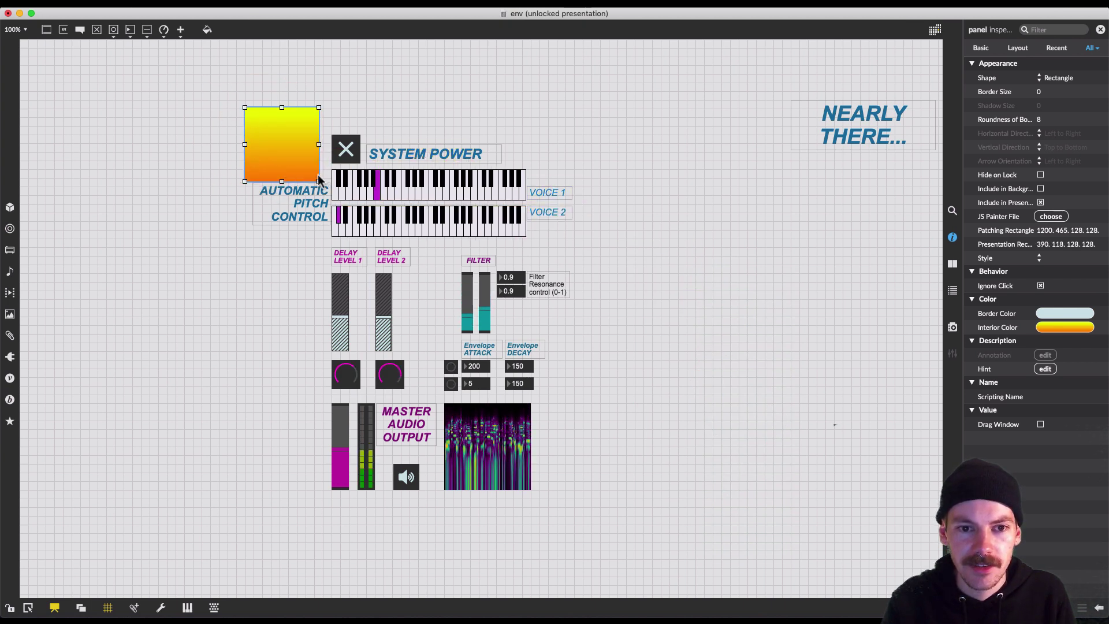
left_click_drag(325, 187, 593, 245)
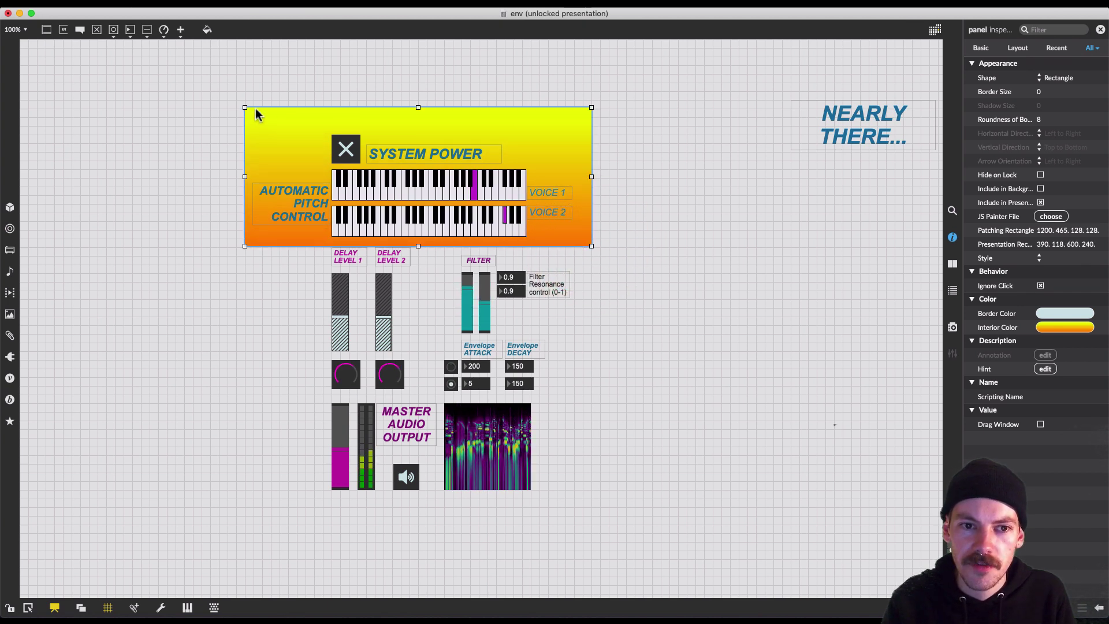
left_click_drag(421, 110, 420, 124)
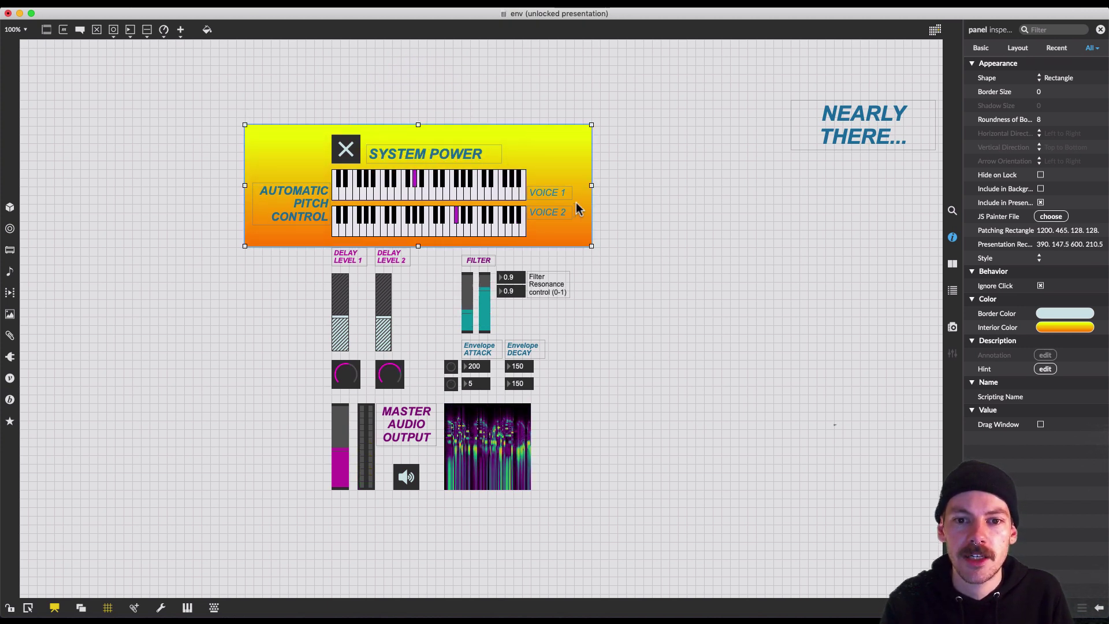
Step: Paste a copy of the panel over the MASTER AUDIO OUTPUT section and change its first gradient colour to bright green
left_click(543, 326)
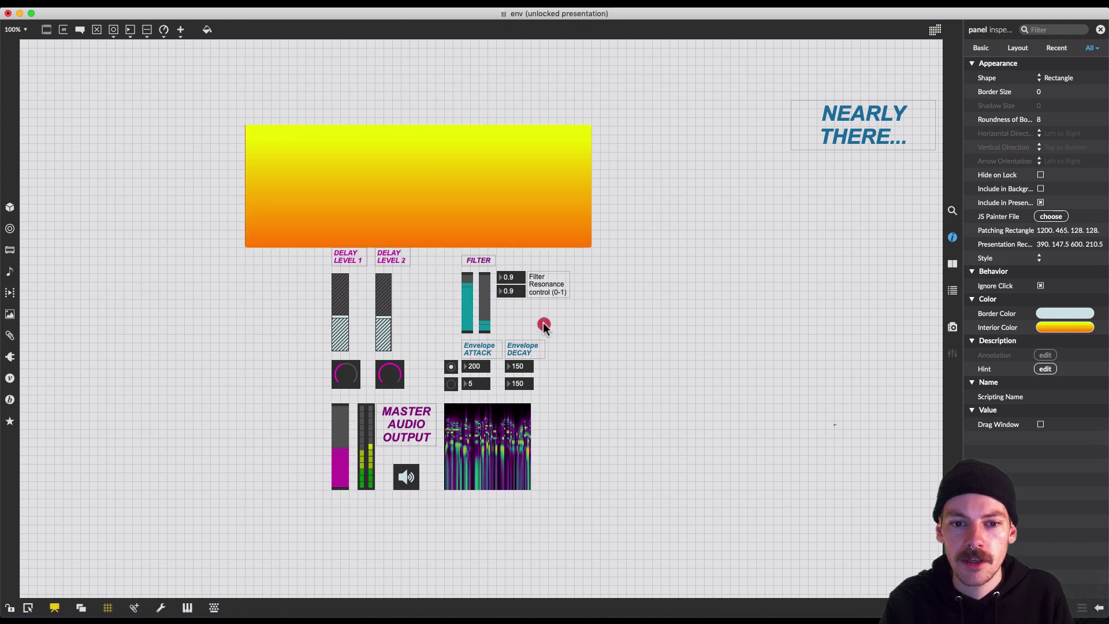
key("super+v")
mouse_move(546, 416)
left_mouse_down()
mouse_move(547, 463)
mouse_move(547, 410)
mouse_move(547, 425)
left_mouse_up()
left_click(1070, 329)
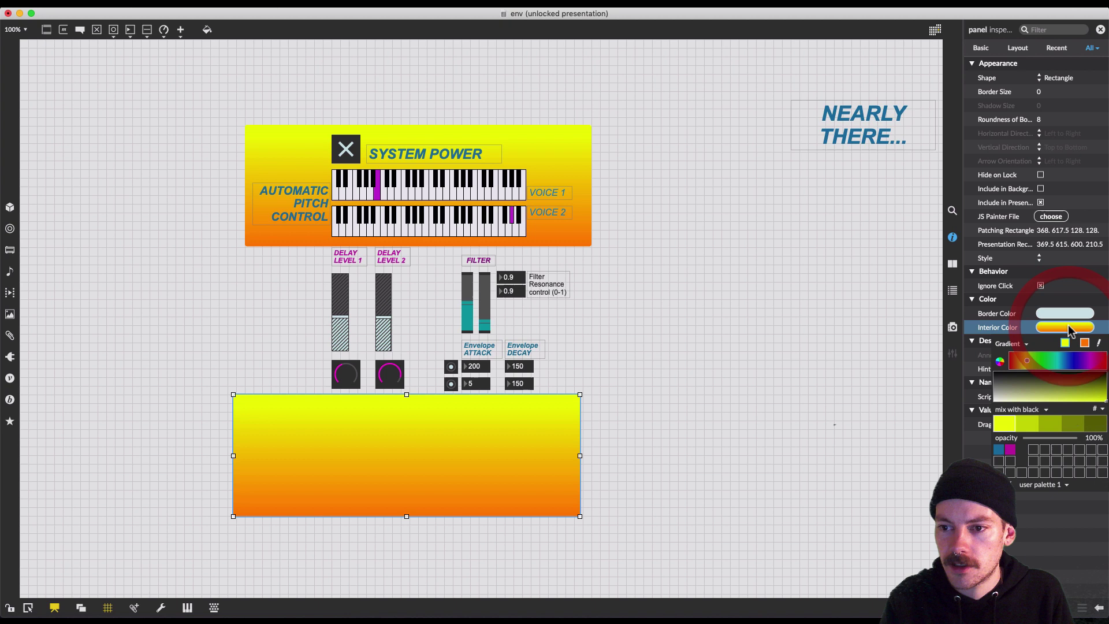
left_click(1040, 362)
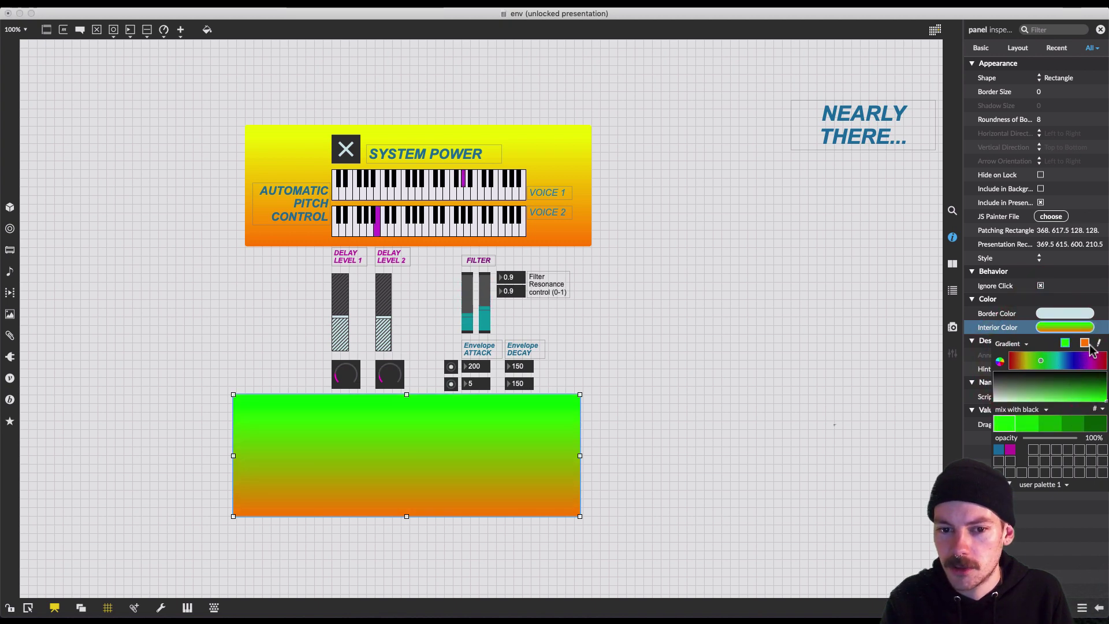
left_click(673, 454)
Step: Send the green-orange panel to the back and narrow it from both sides to about 420 wide around the MASTER AUDIO OUTPUT controls
right_click(484, 445)
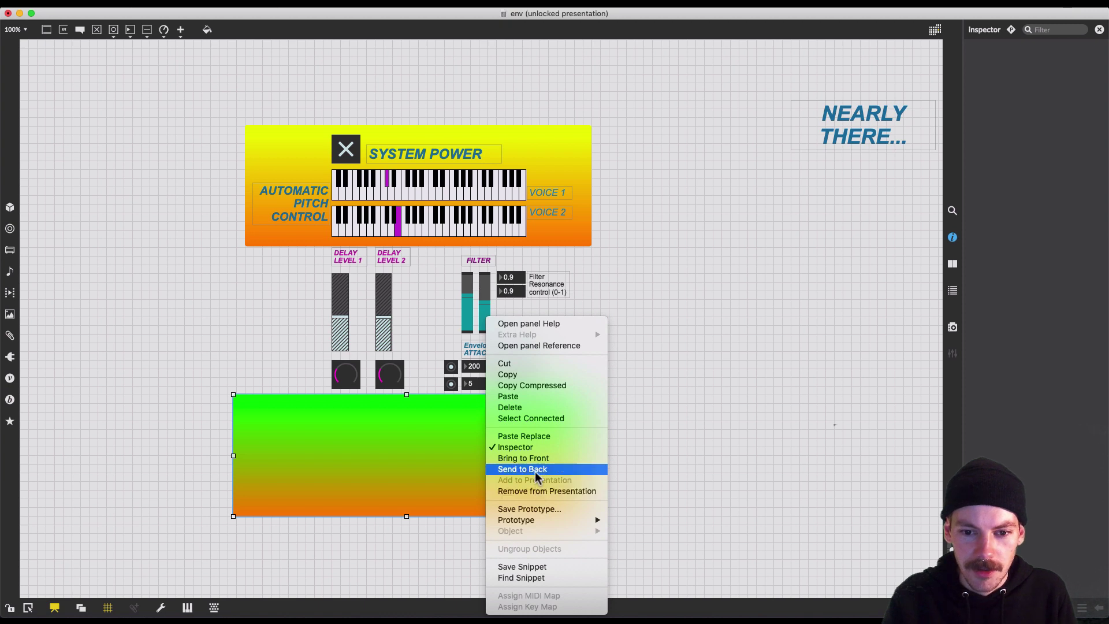
left_click(534, 470)
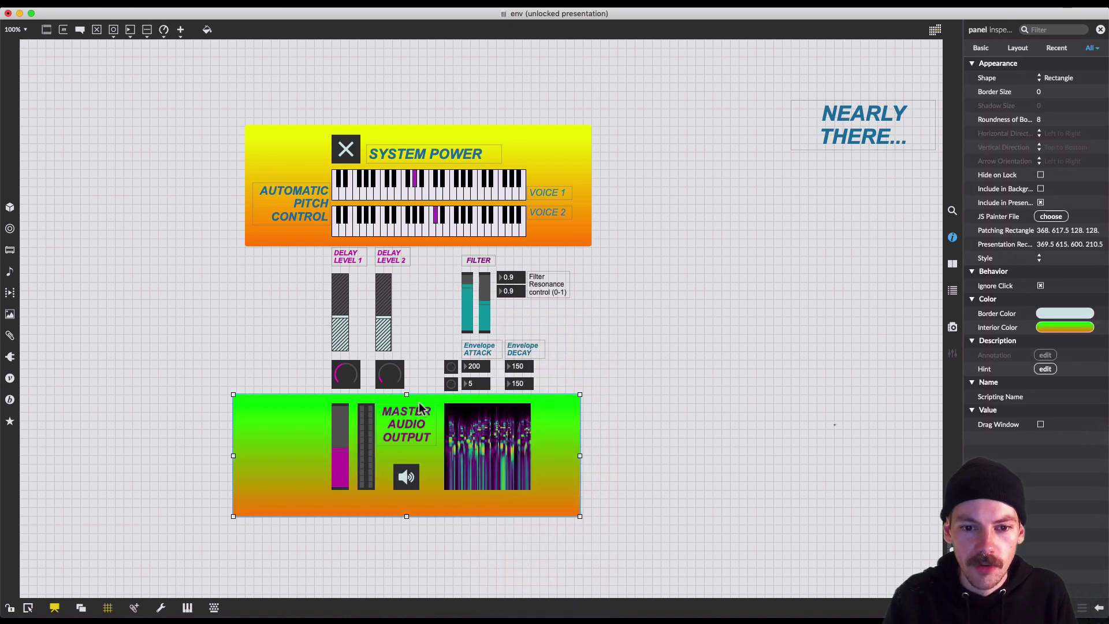
left_click_drag(239, 459, 401, 465)
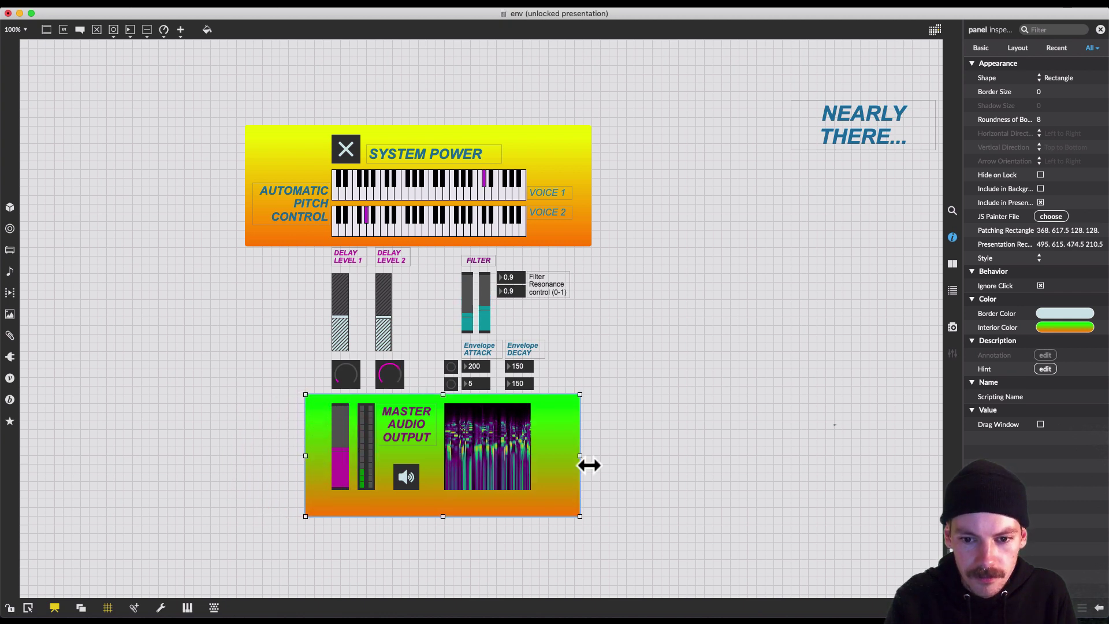
left_click_drag(581, 458, 544, 456)
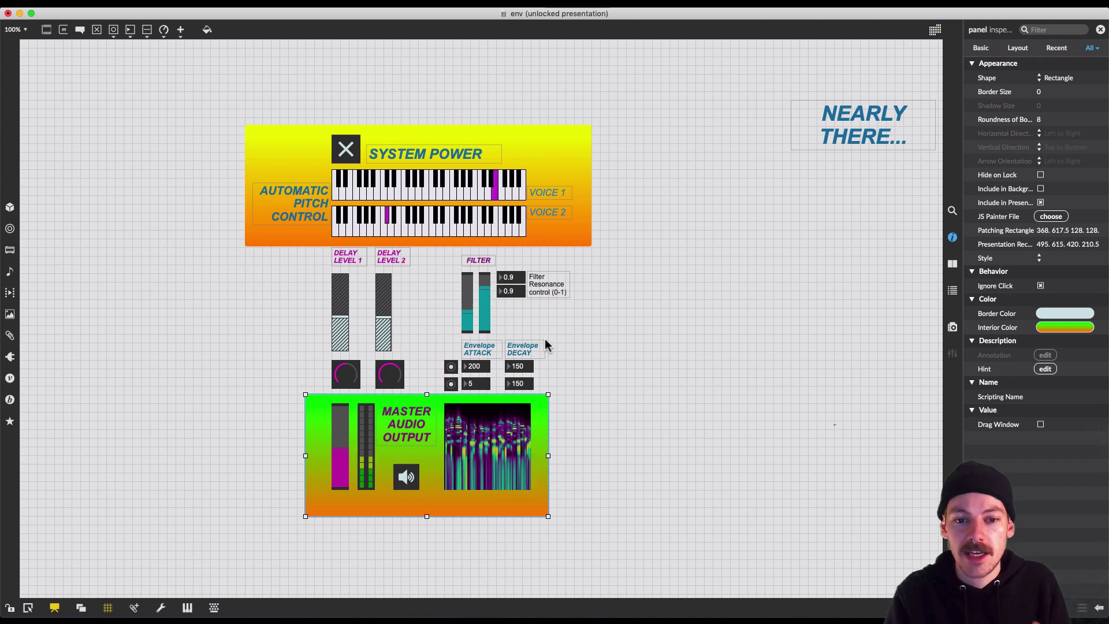
Step: Switch the MASTER AUDIO OUTPUT panel's interior from a gradient to a solid color fill in mid green
left_click(417, 429)
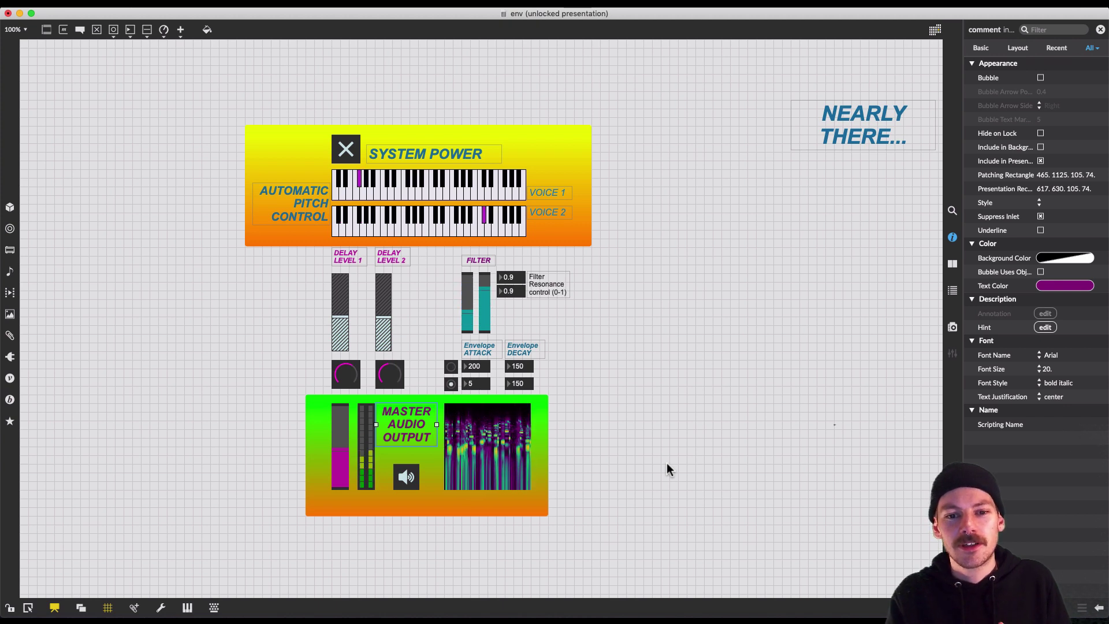
left_click(531, 504)
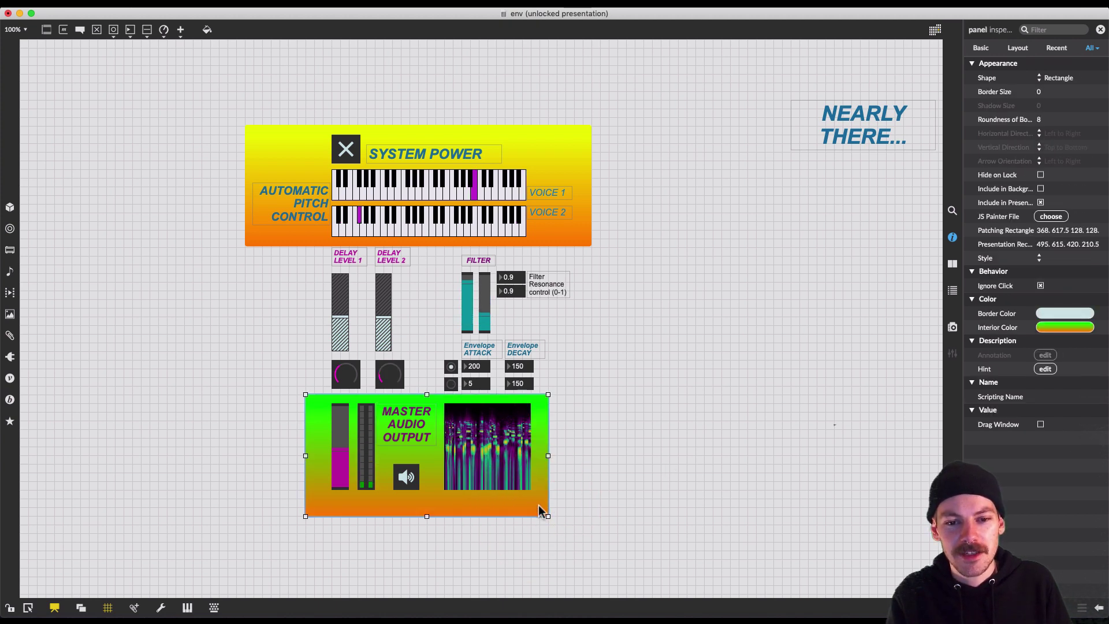
left_click(1043, 328)
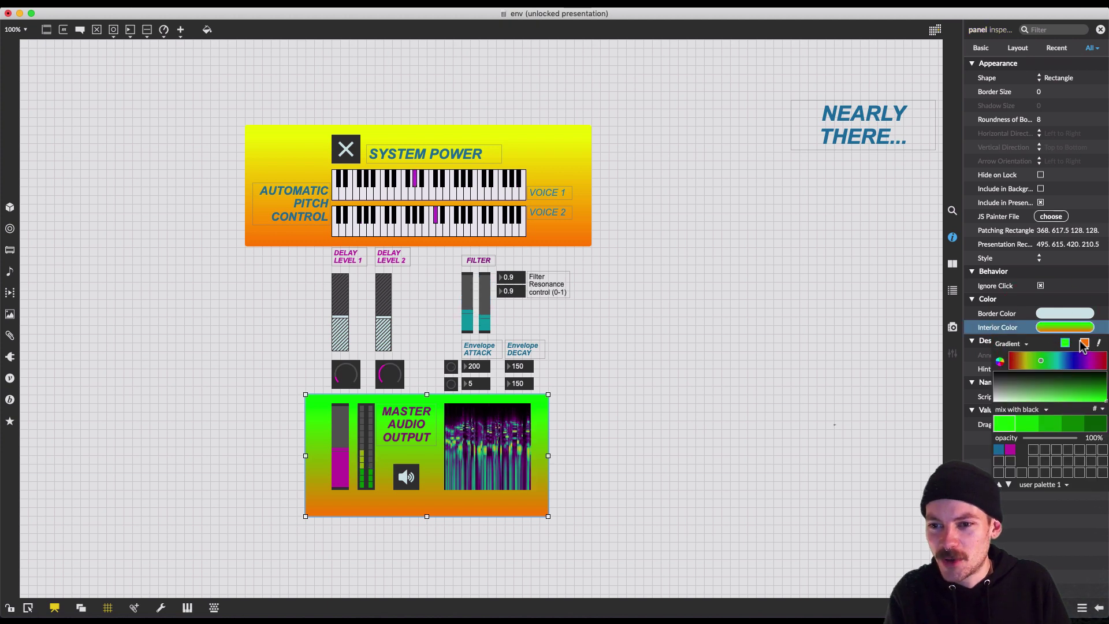
left_click(1011, 344)
left_click(1015, 357)
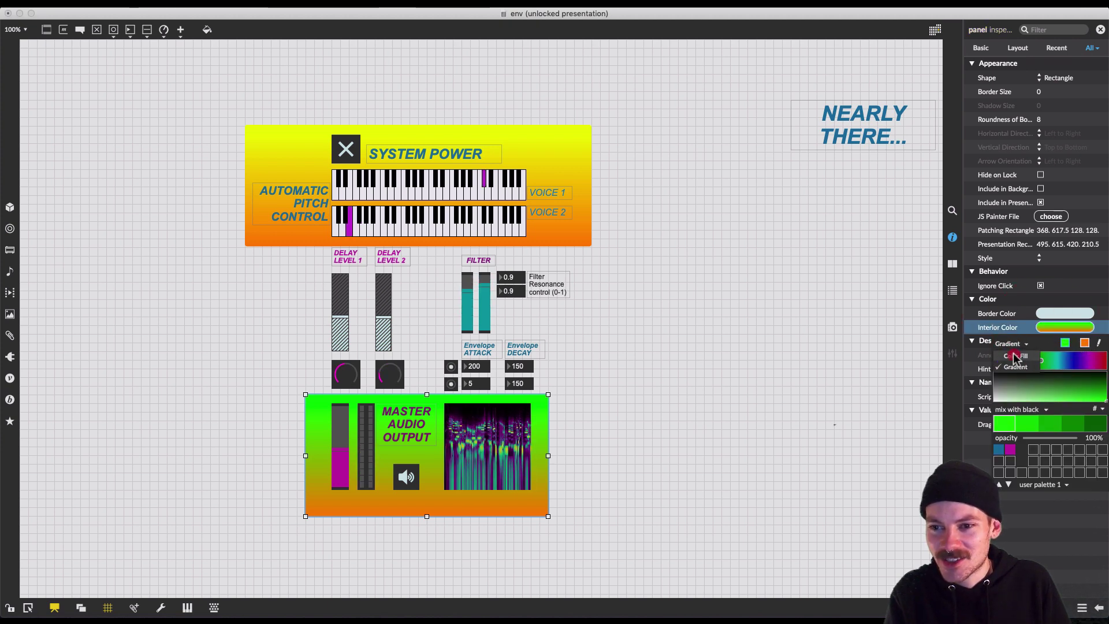
left_click(730, 456)
left_click(514, 503)
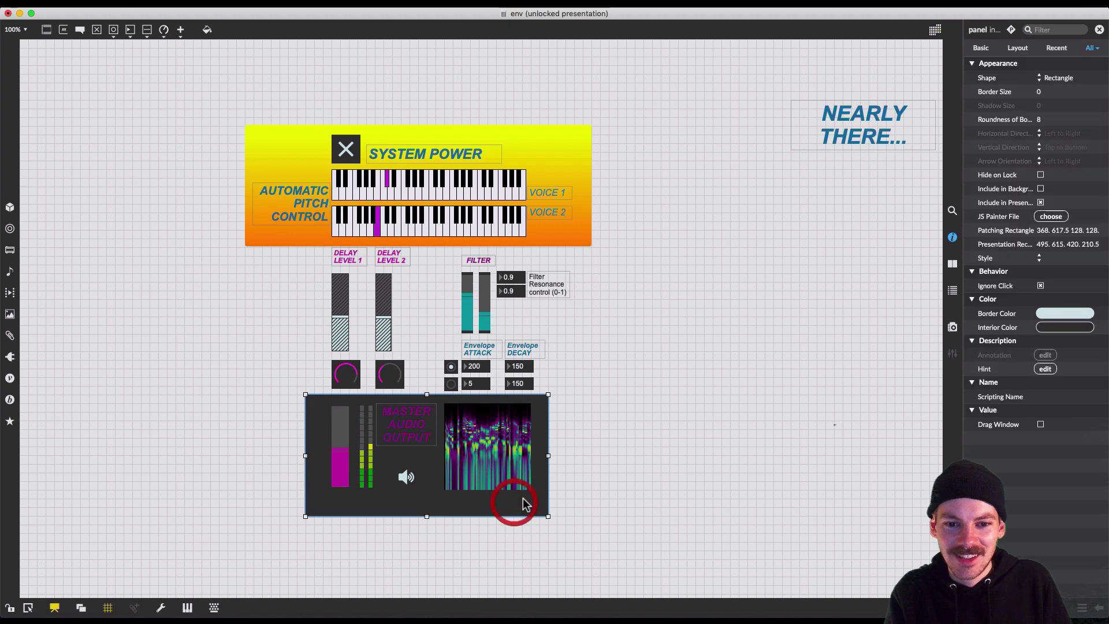
left_click(1063, 327)
mouse_move(1057, 362)
left_mouse_down()
mouse_move(1032, 367)
mouse_move(1090, 397)
mouse_move(1094, 389)
left_mouse_up()
left_click(833, 410)
double_click(833, 410)
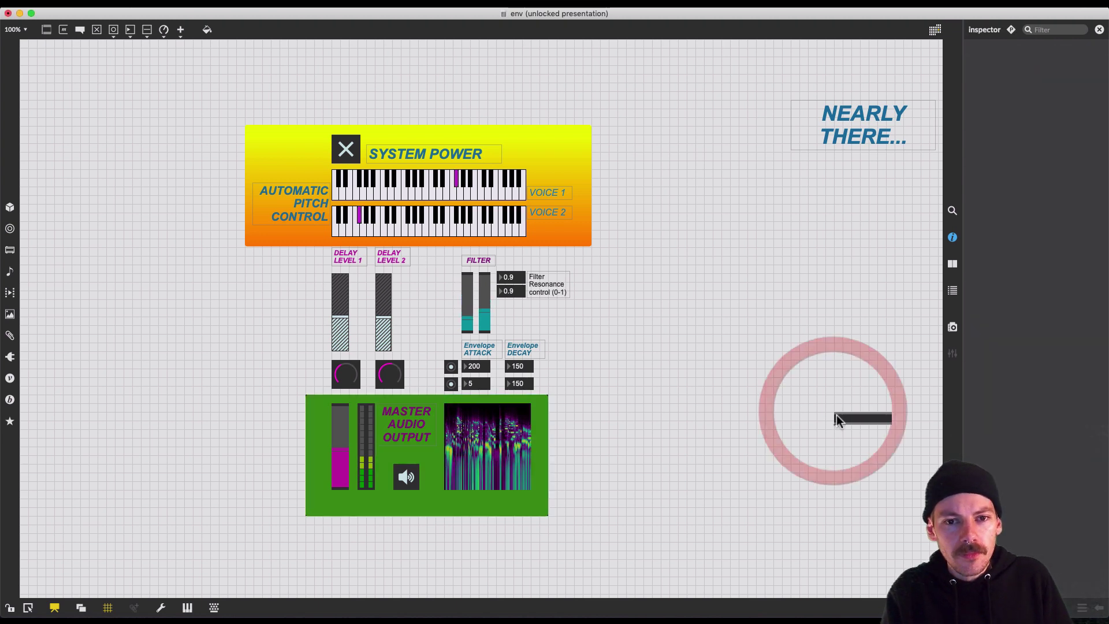
left_click(805, 415)
left_click(859, 422)
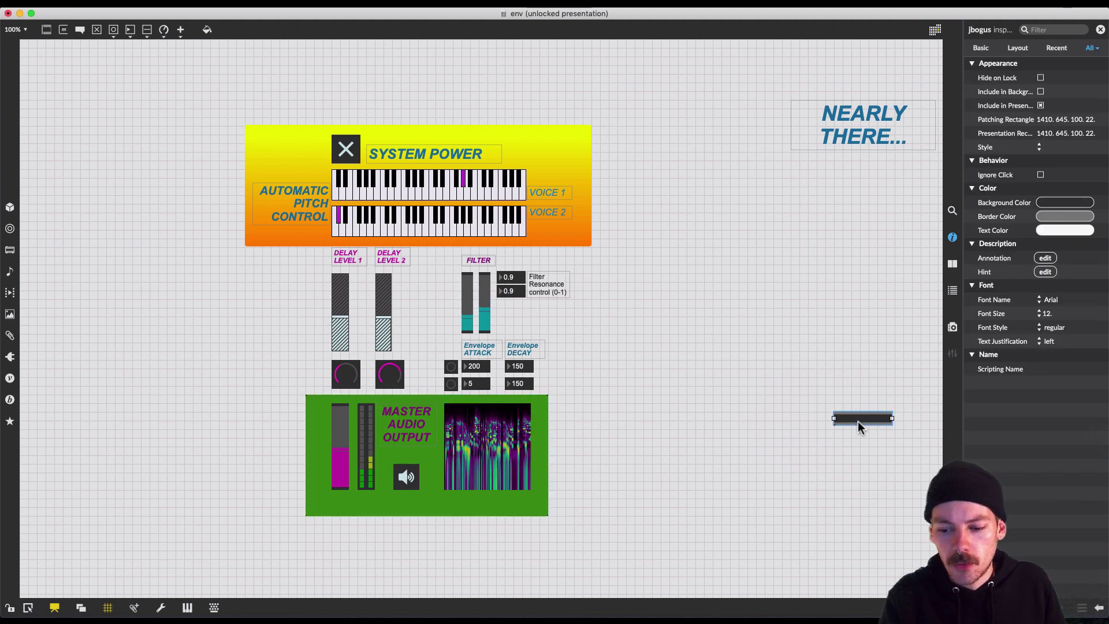
key("BackSpace")
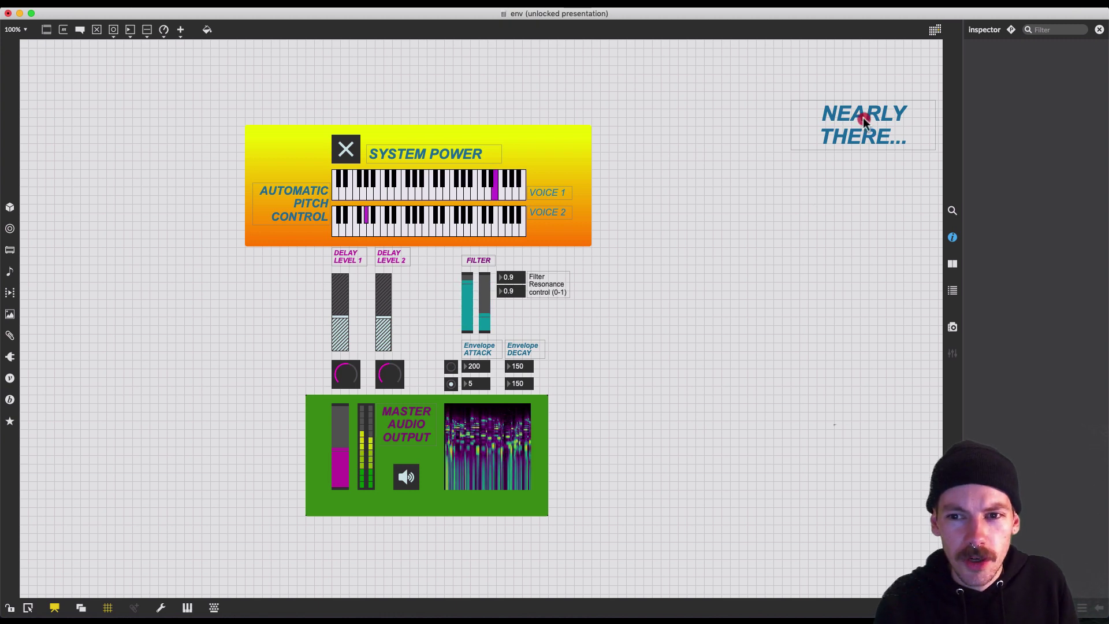
Step: Move the NEARLY THERE... comment closer to the synth controls and replace its text with "1. TURN ON"
left_click_drag(863, 118, 746, 116)
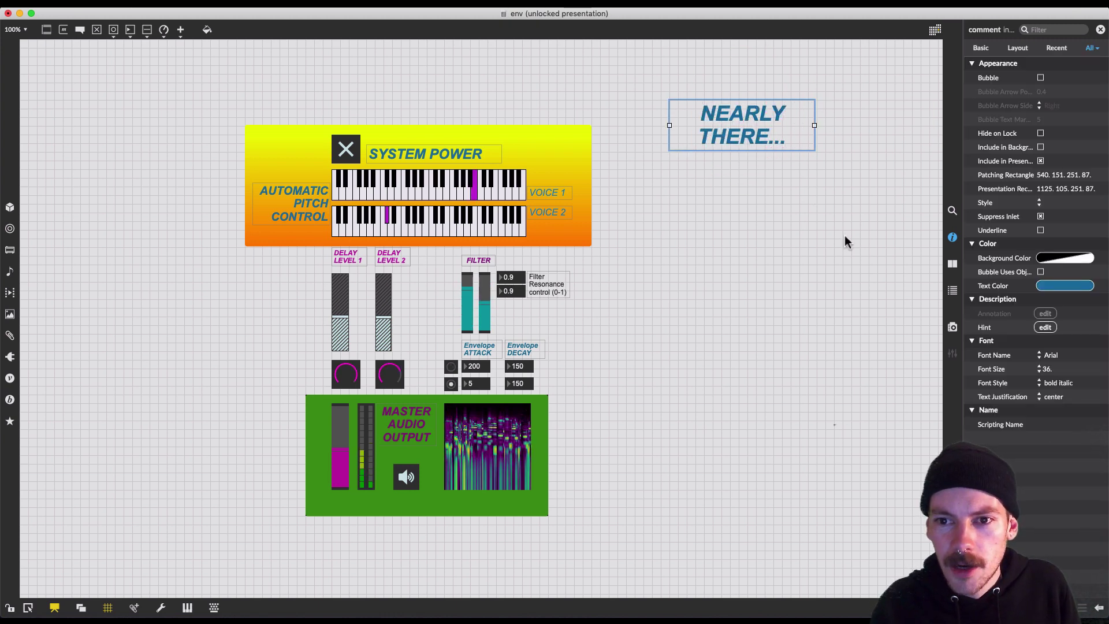
key("Return")
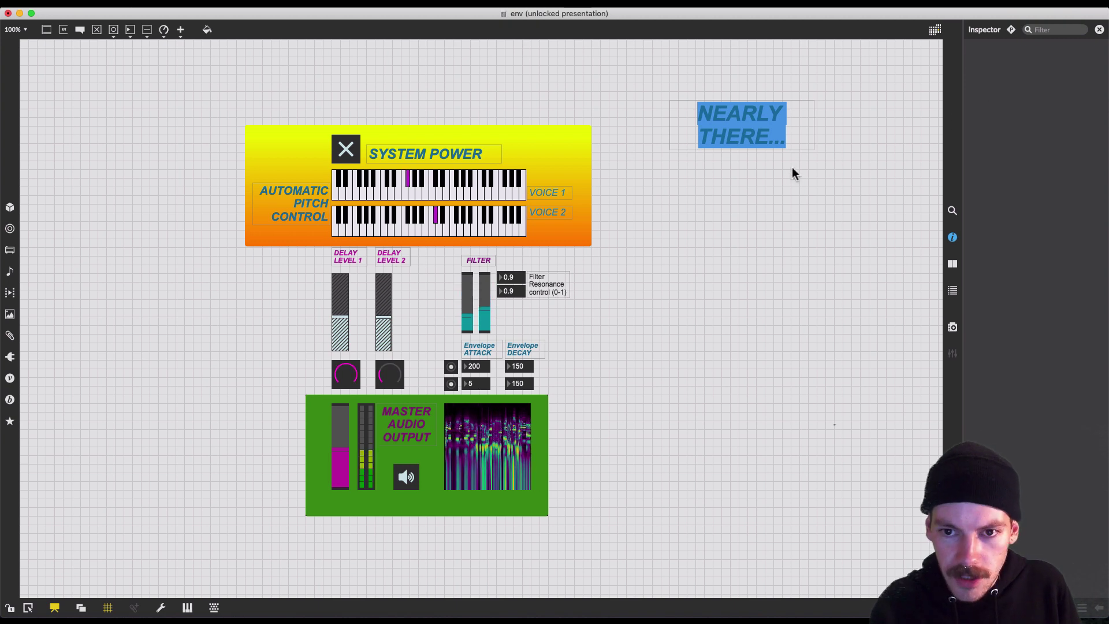
type("1. T")
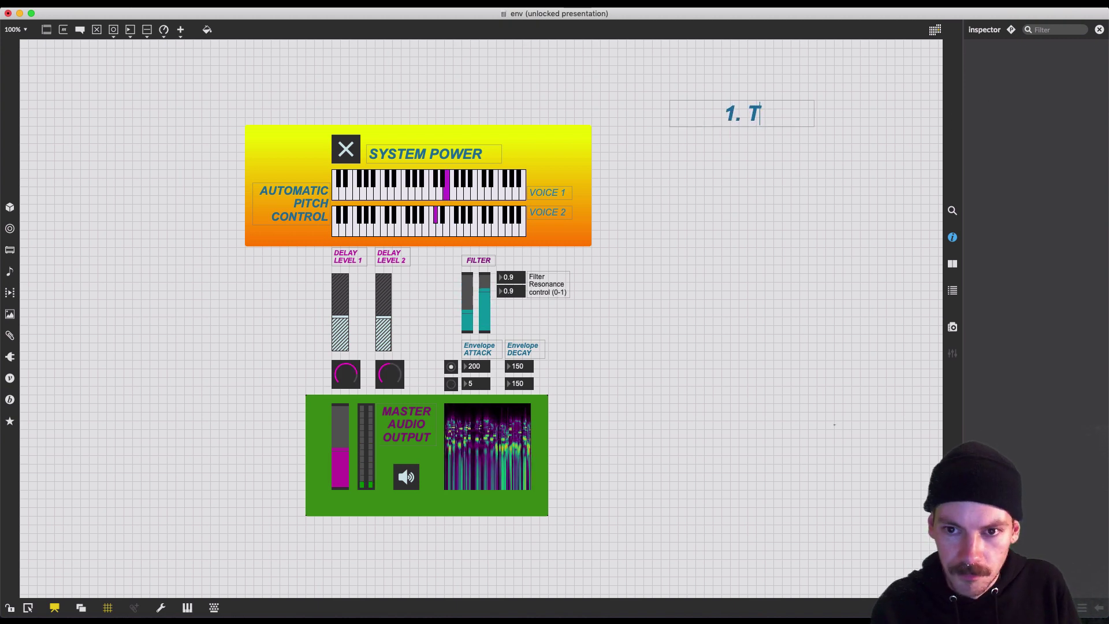
type("URN ON")
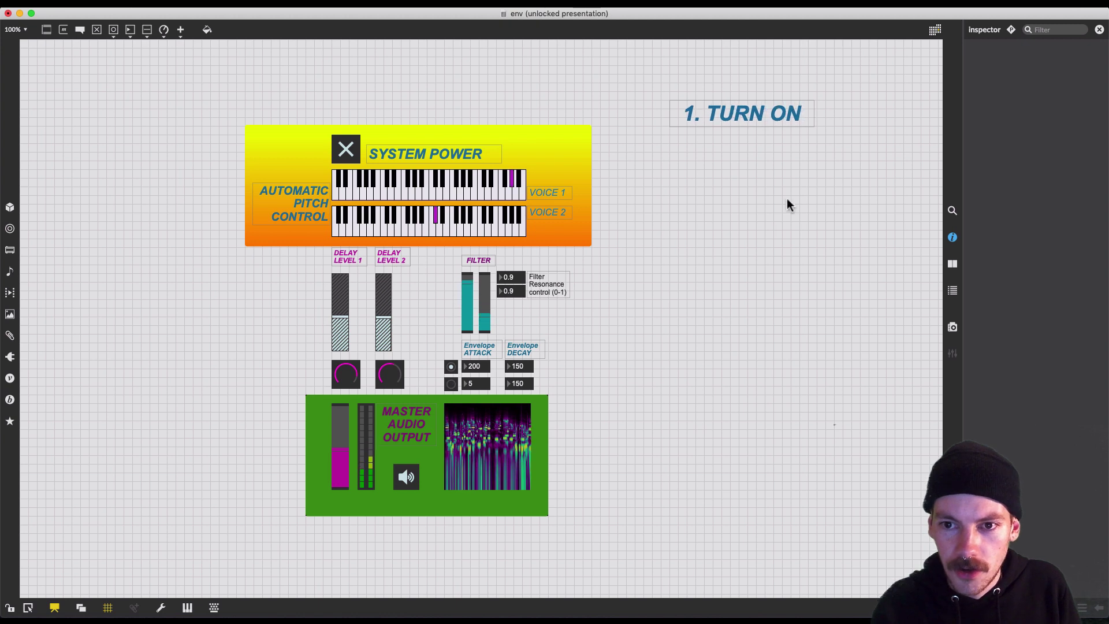
left_click(768, 250)
Step: Turn the 1. TURN ON comment into a bubble with its arrow side set to Top and place it under the speaker button
left_click(745, 118)
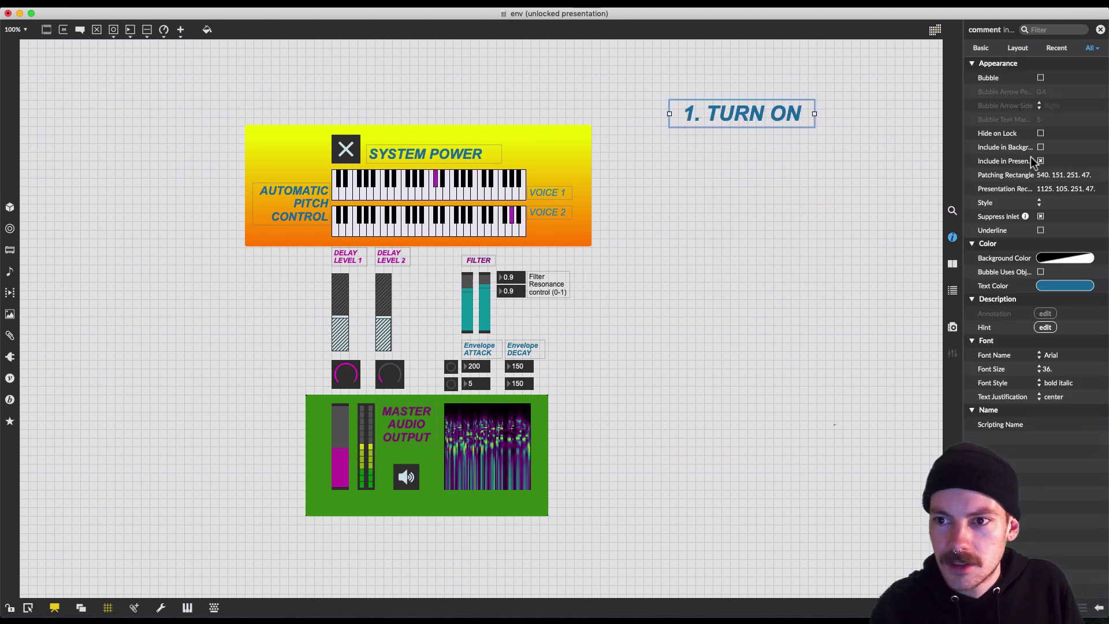
left_click(1040, 78)
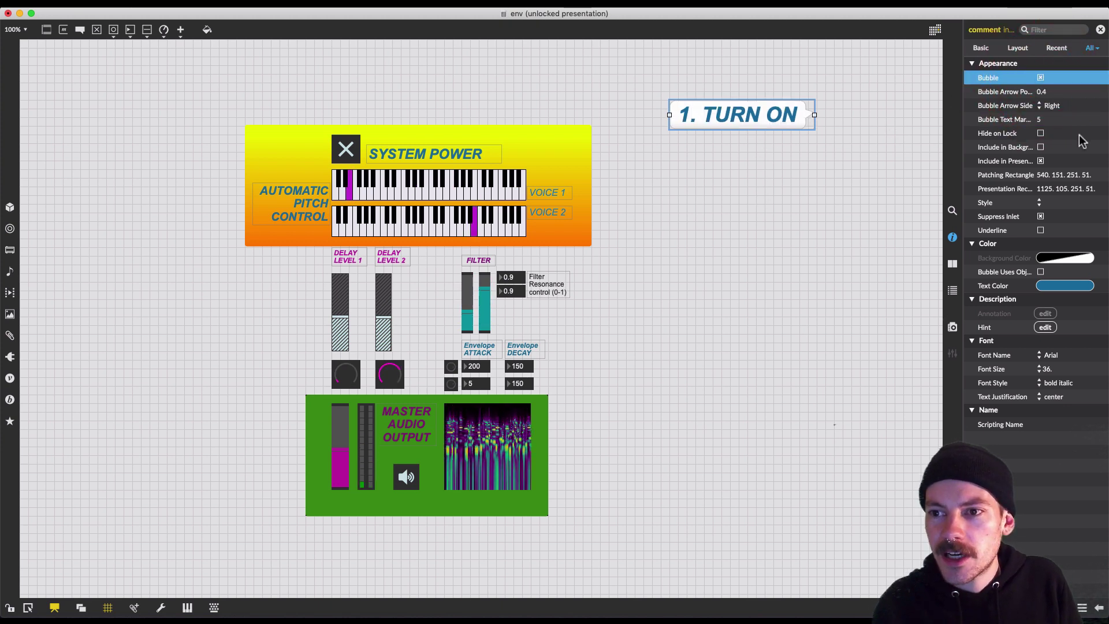
left_click(1046, 106)
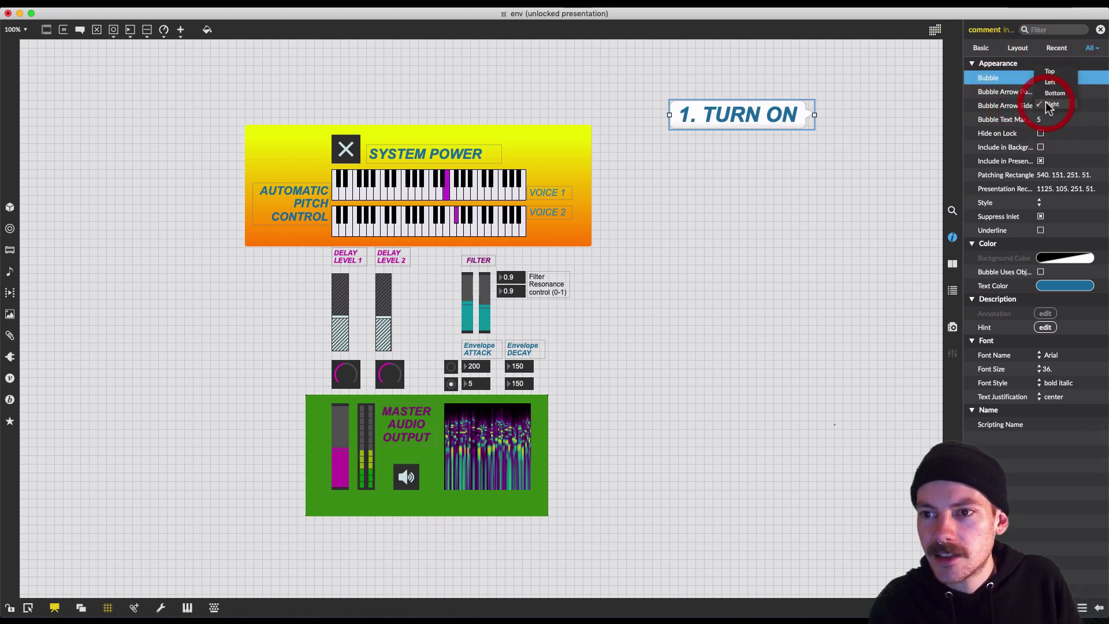
left_click(1050, 71)
left_click(747, 195)
left_click_drag(747, 119, 428, 520)
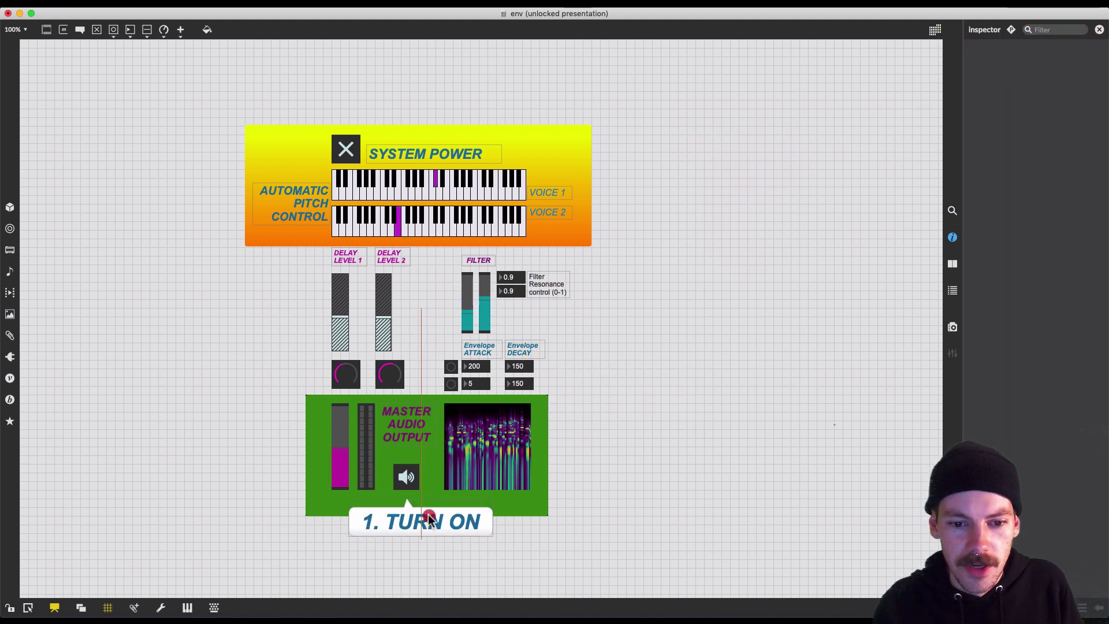
Step: Duplicate the 1. TURN ON bubble above the SYSTEM POWER section and change the copy's text to "2. START"
left_click(428, 512)
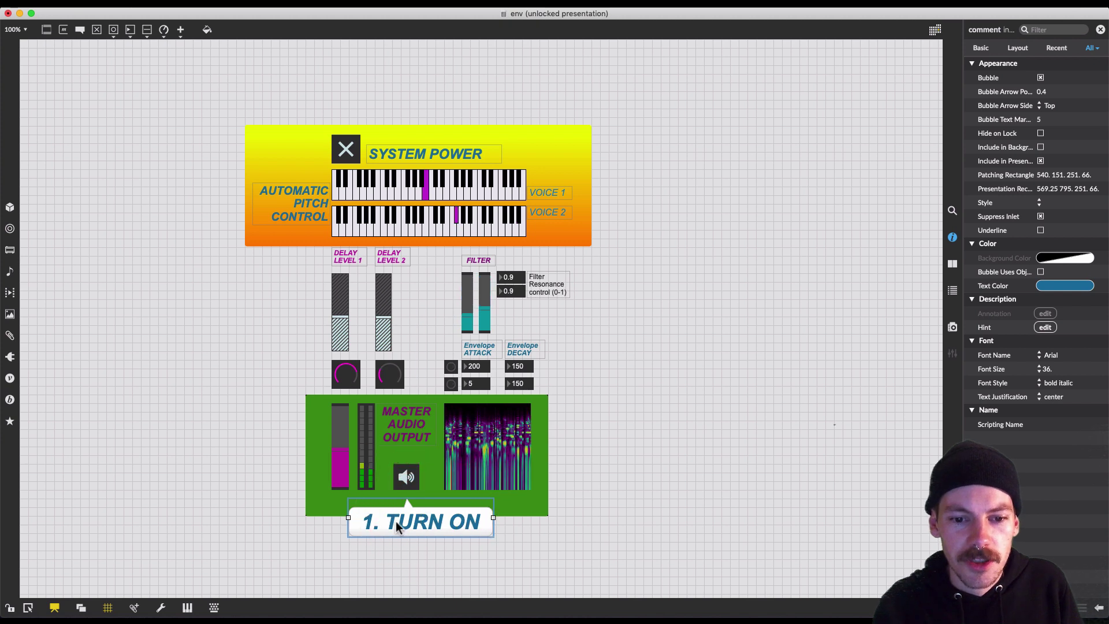
left_click_drag(400, 524, 343, 97)
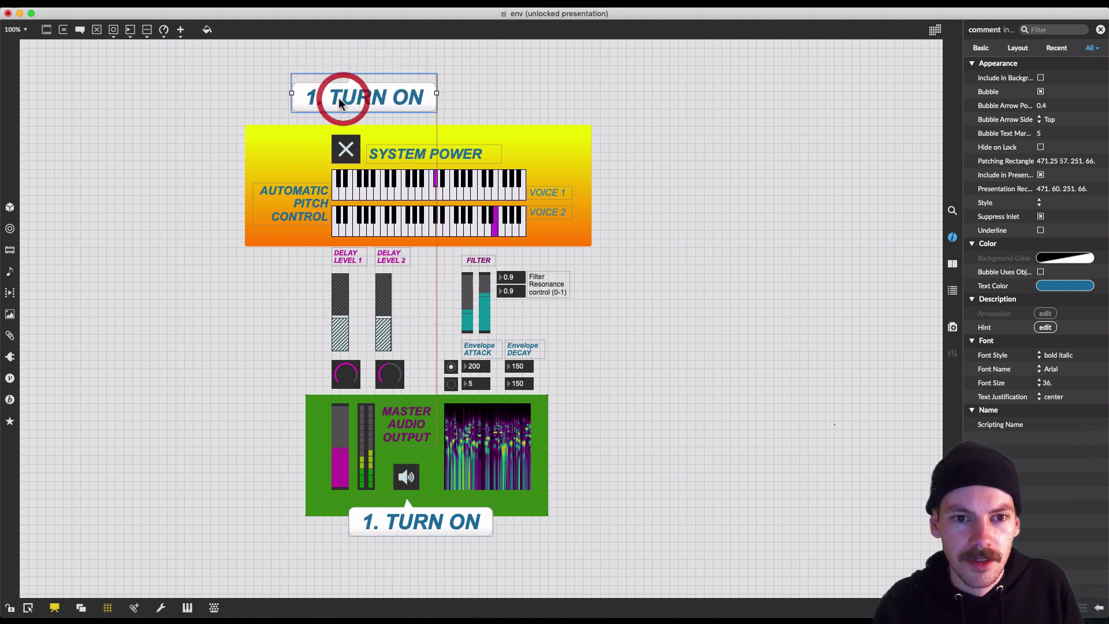
double_click(384, 98)
triple_click(420, 95)
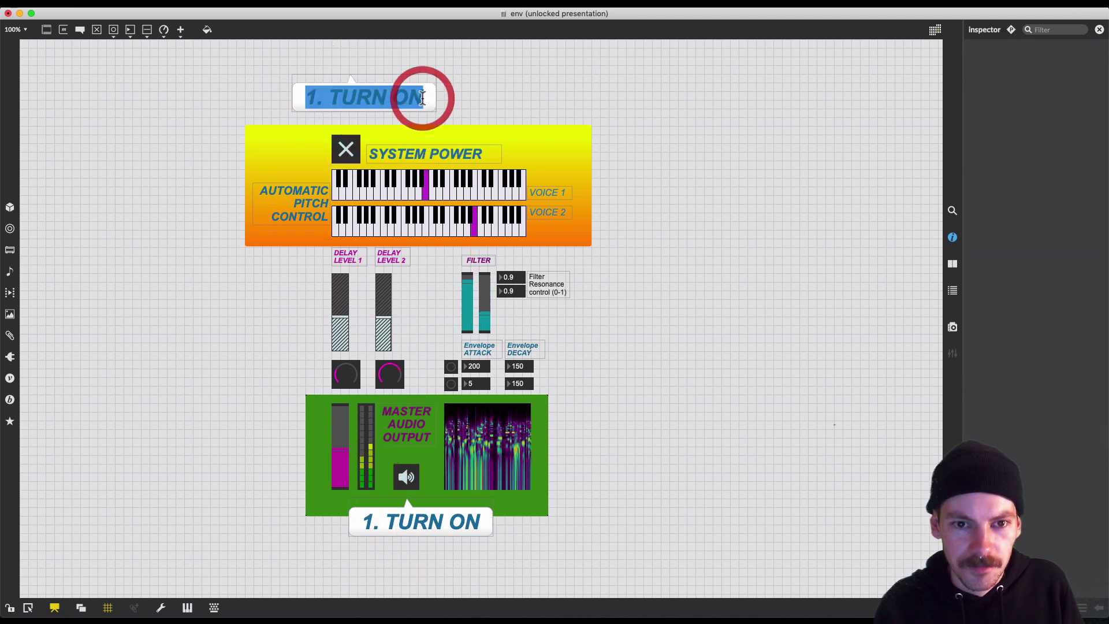
type("2.")
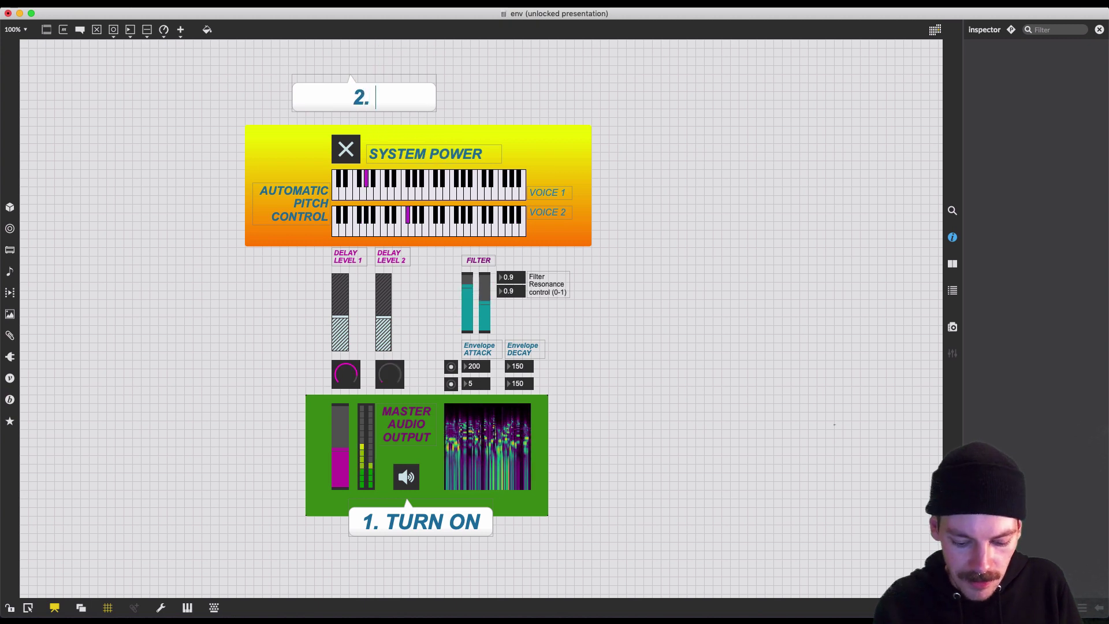
type(" T")
key("BackSpace")
type("START")
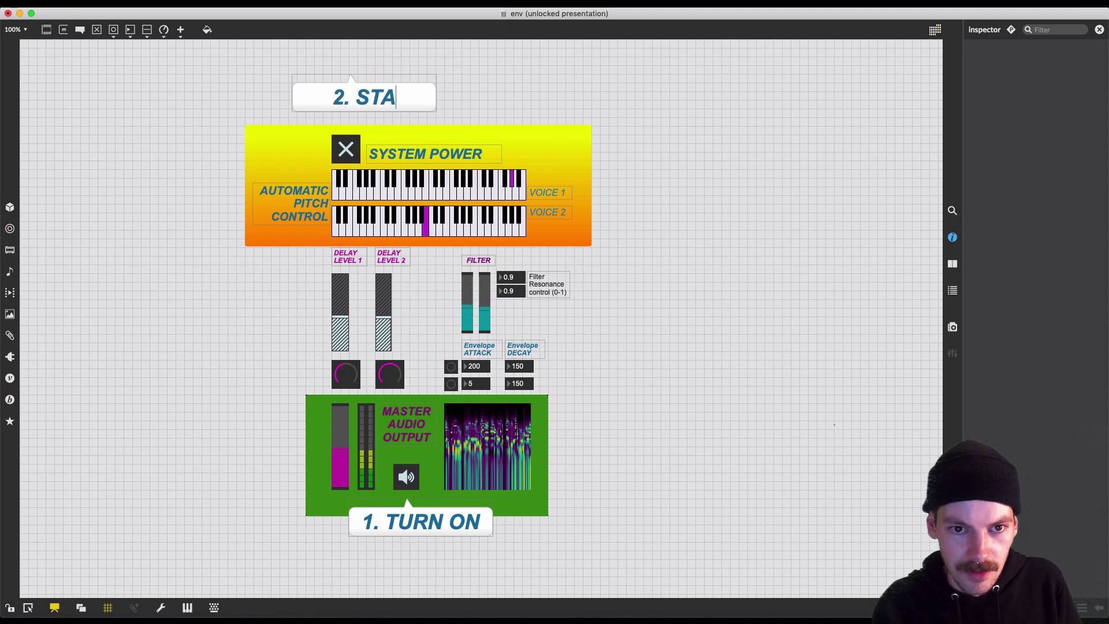
left_click(491, 98)
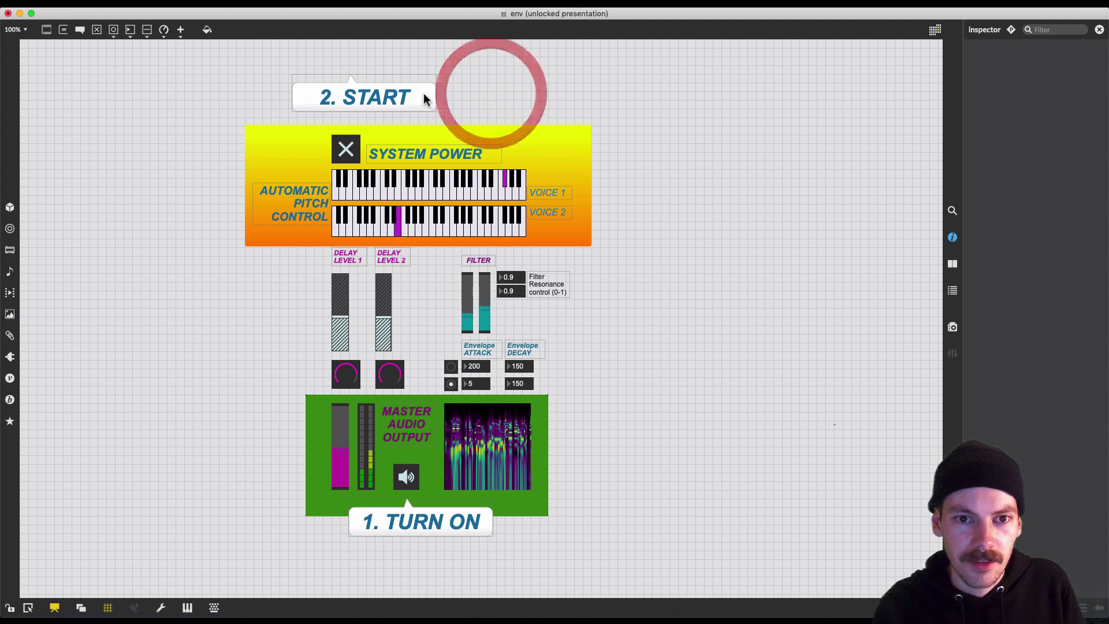
Step: Set the 2. START bubble's arrow side to Bottom and position it so it points at the SYSTEM POWER toggle
left_click(424, 93)
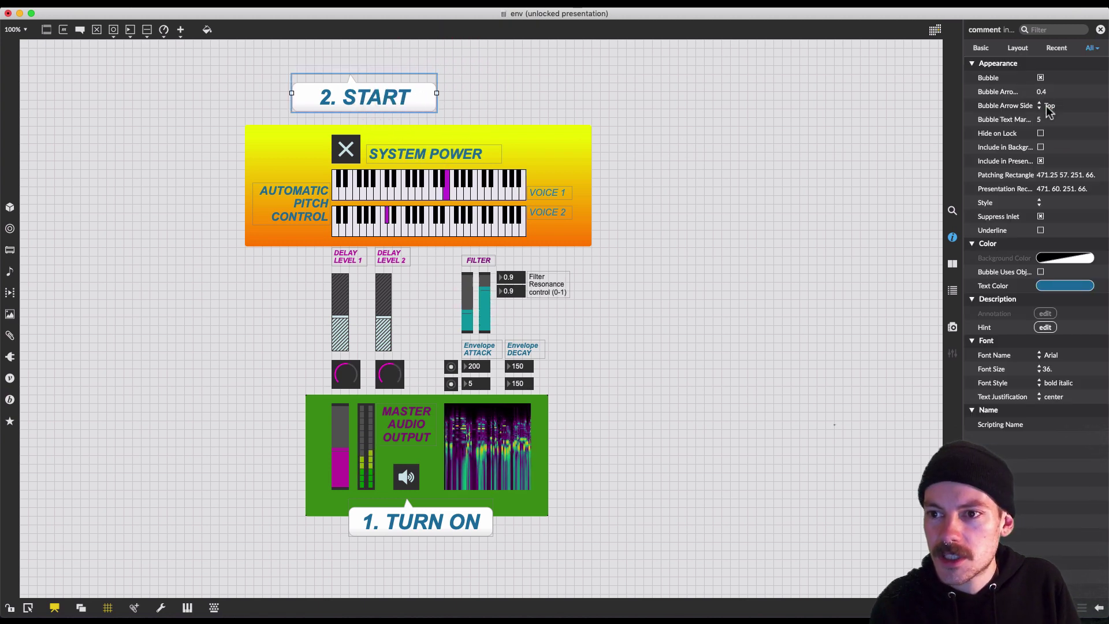
left_click(1046, 105)
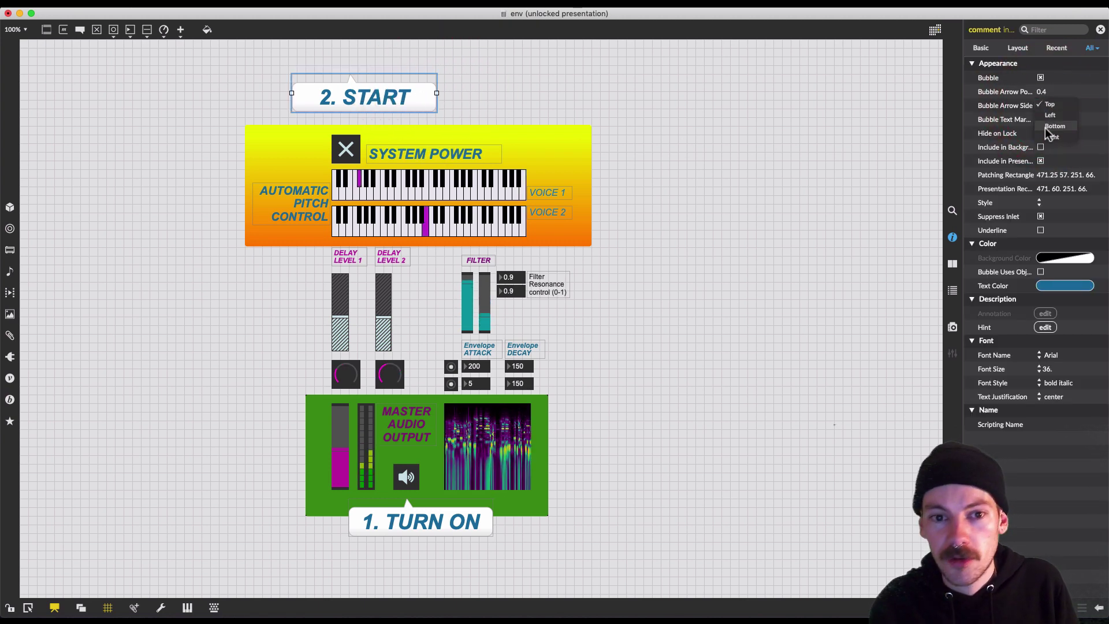
left_click(1052, 126)
left_click(485, 108)
left_click(386, 91)
Step: Place a copy of the 2. START bubble beside the MASTER AUDIO OUTPUT panel and change its text to "3. WIGGLE"
left_click_drag(386, 92, 275, 431)
double_click(237, 434)
type("3")
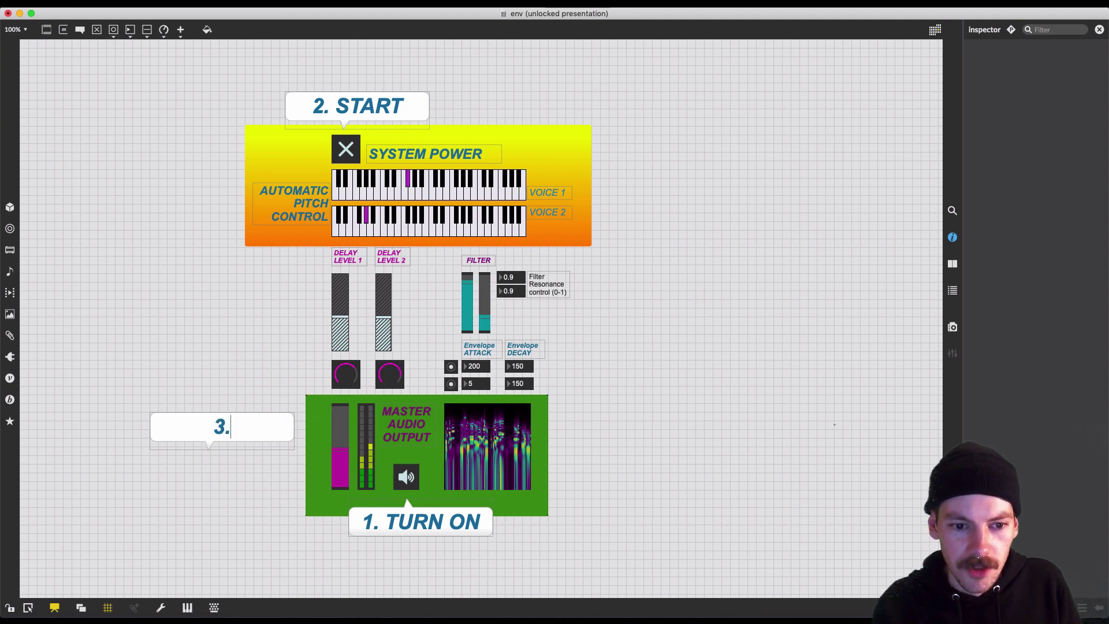
key("Return")
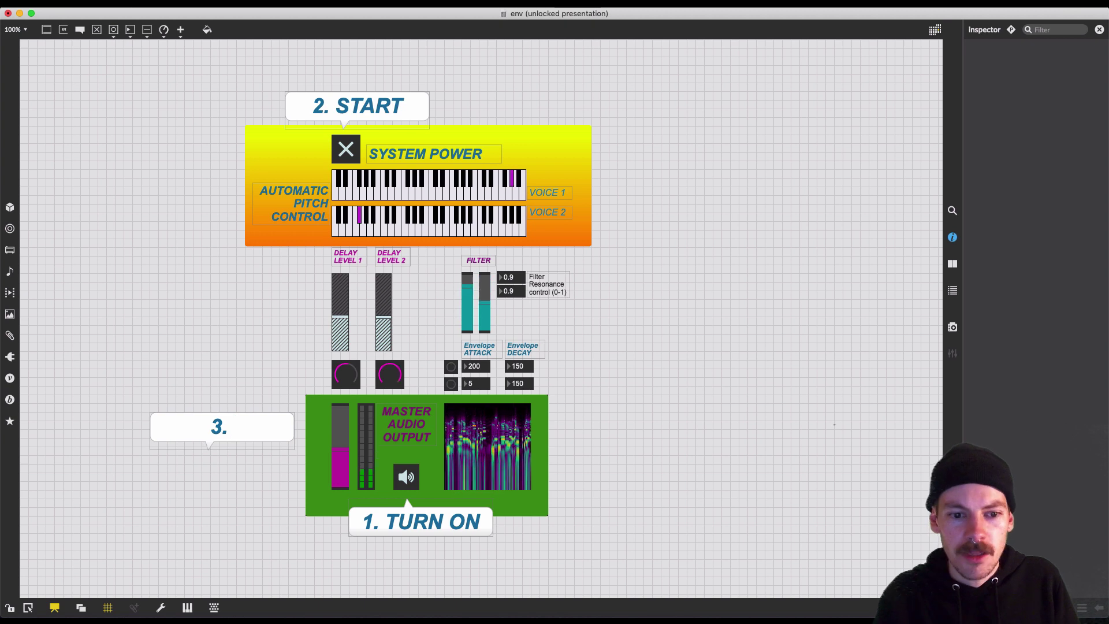
type("W")
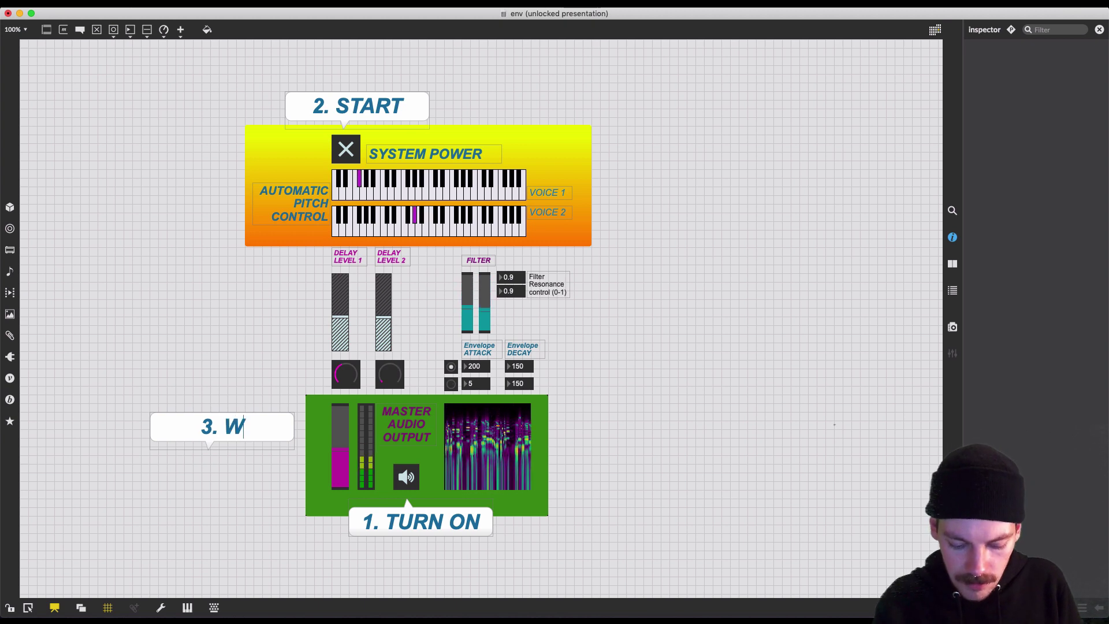
type("IGGLE")
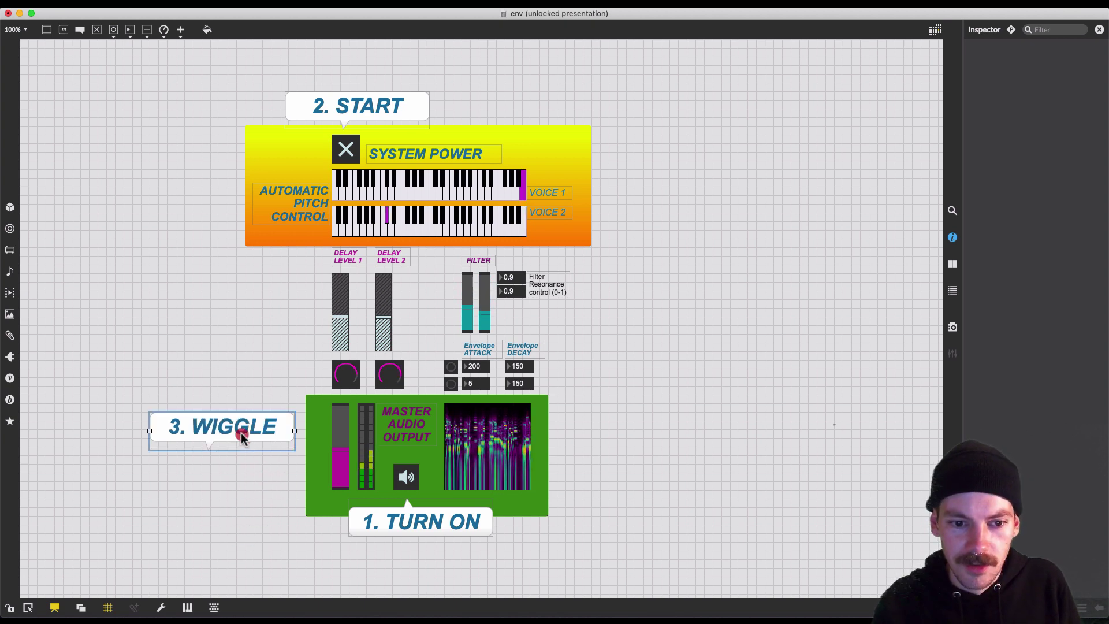
key("super+a")
left_click(300, 293)
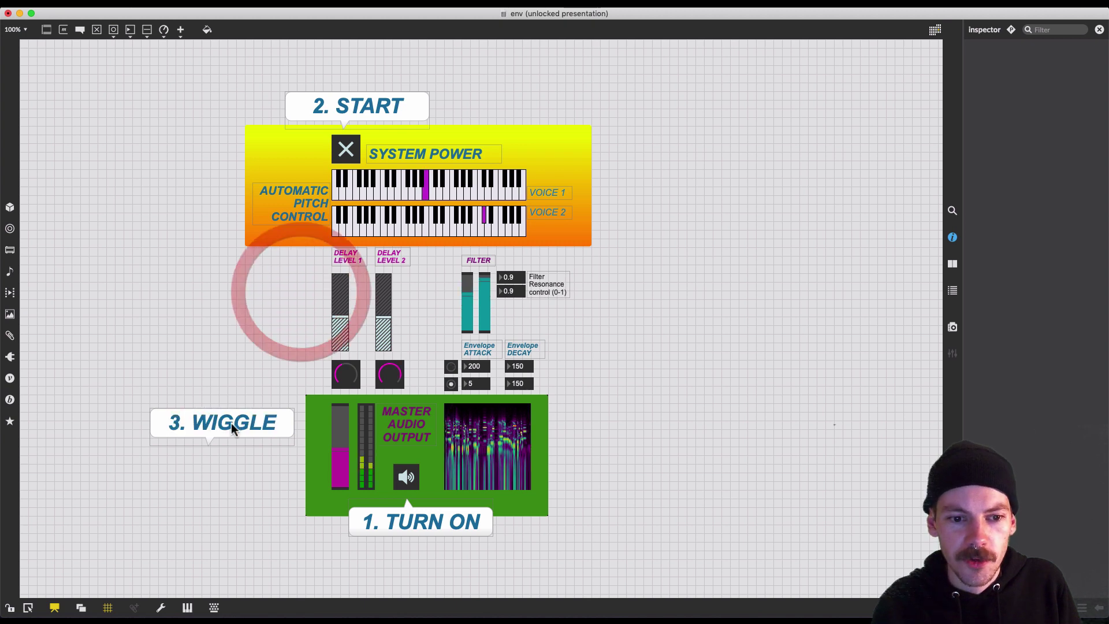
Step: Set the 3. WIGGLE bubble's arrow side to Right, place it beside the DELAY LEVEL 1 slider and put a copy beside the master volume slider
left_click(231, 423)
left_click(1043, 106)
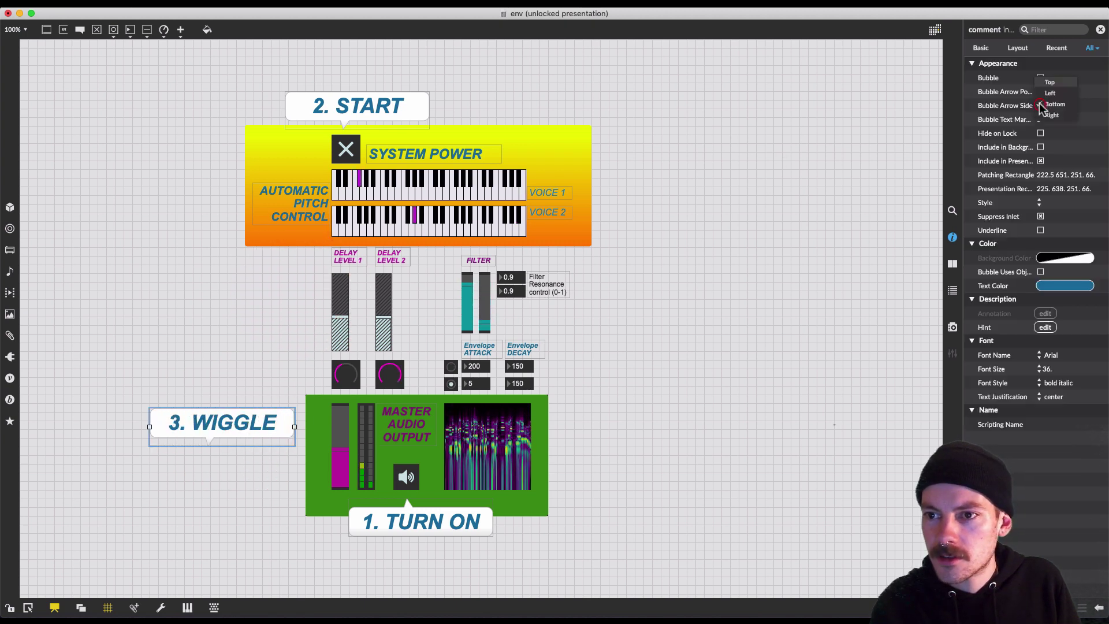
left_click(1051, 105)
left_click(1043, 106)
left_click(1052, 115)
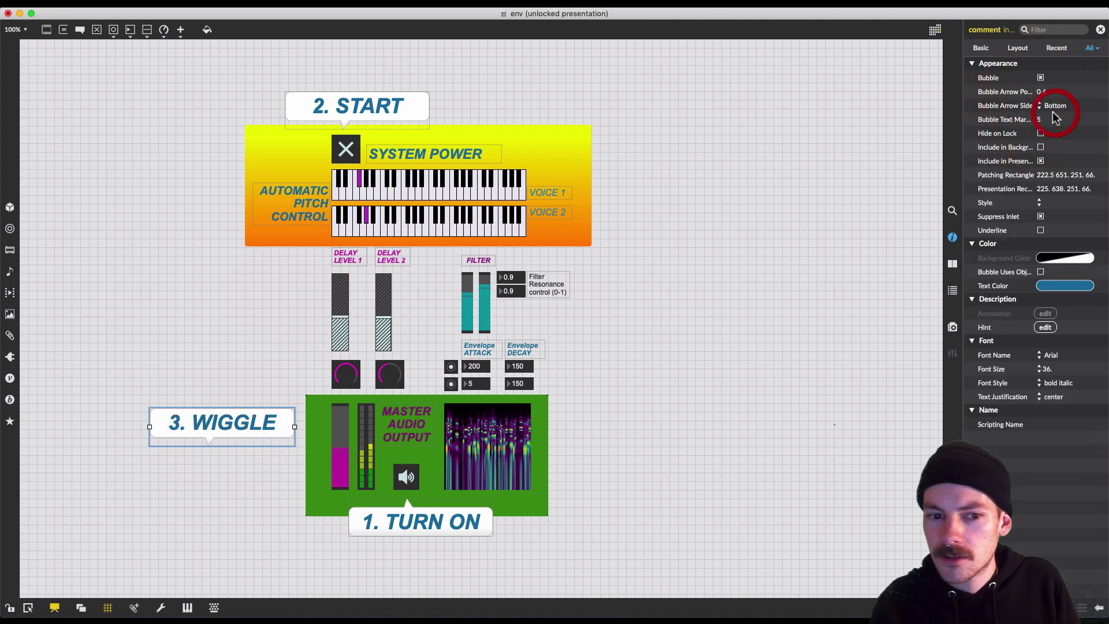
left_click_drag(241, 429, 262, 459)
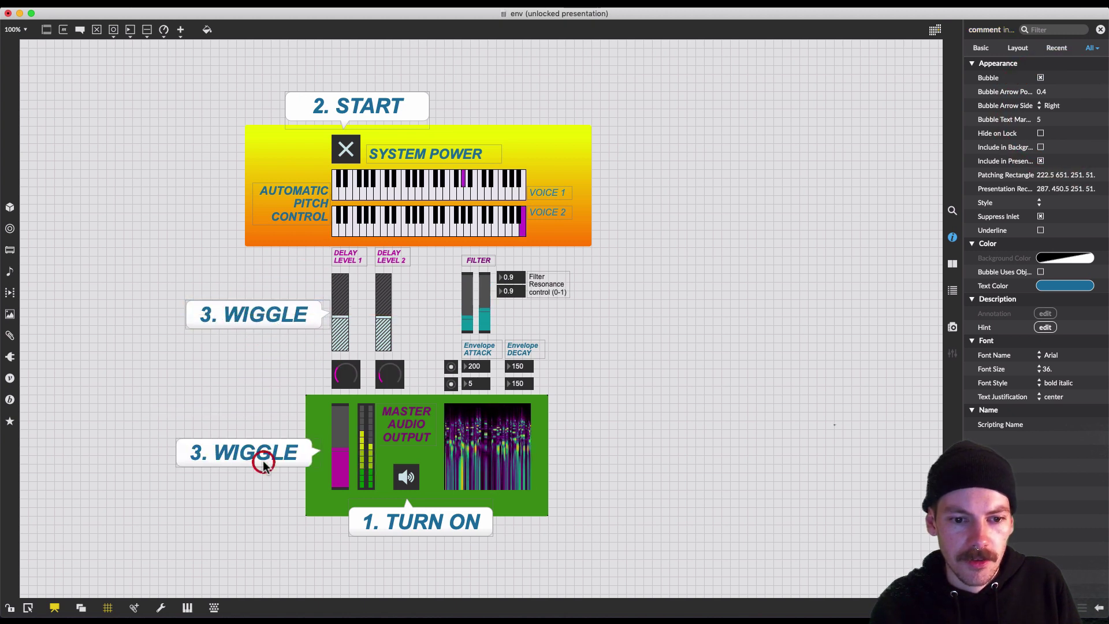
Step: Change the text of the bubble copy beside the master volume slider to "4. VOLUME"
double_click(262, 459)
double_click(195, 453)
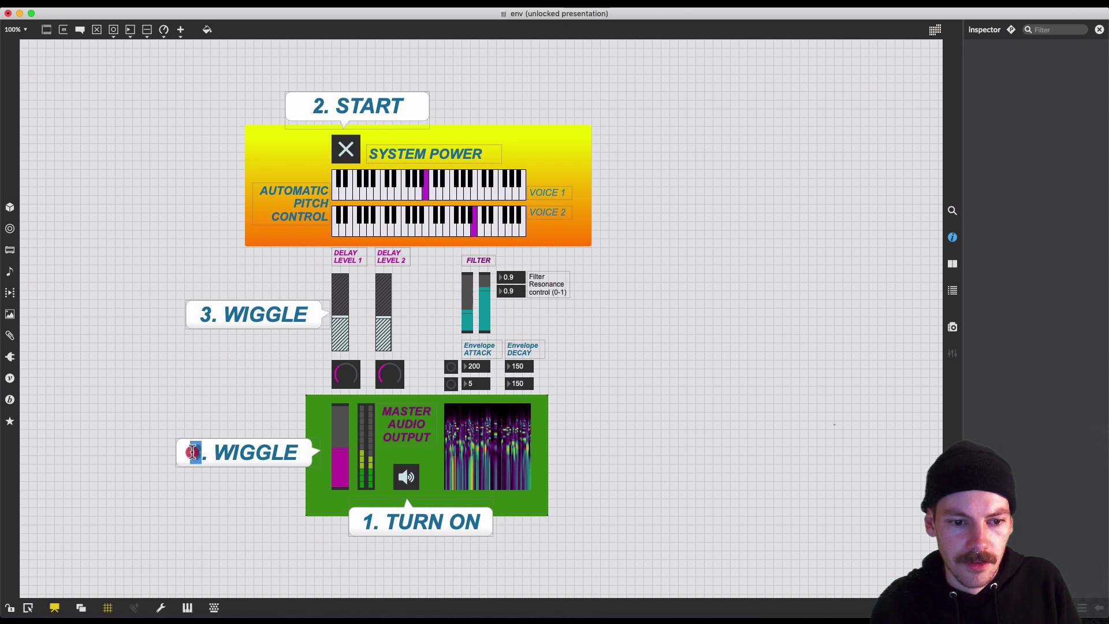
type("4")
double_click(235, 453)
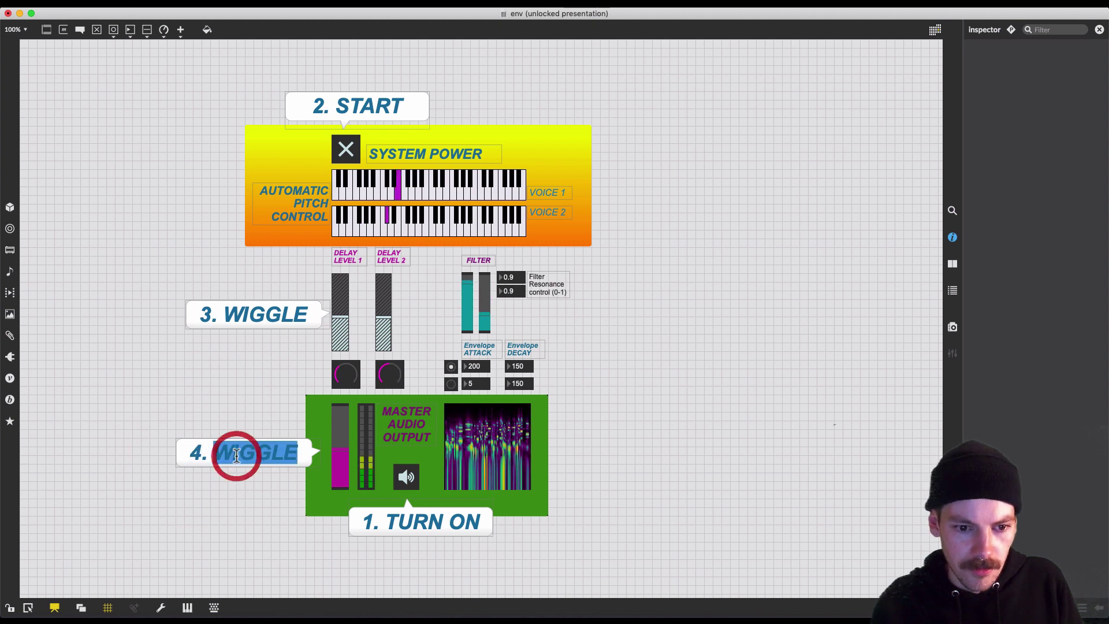
type("VOLUME")
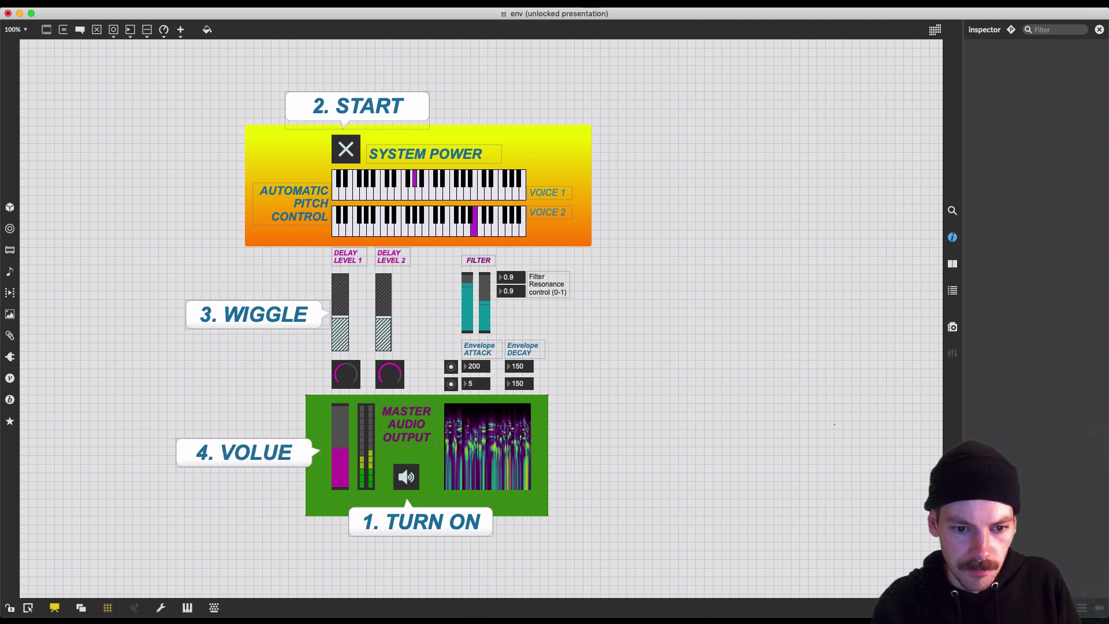
key("BackSpace")
type("ME")
left_click(179, 414)
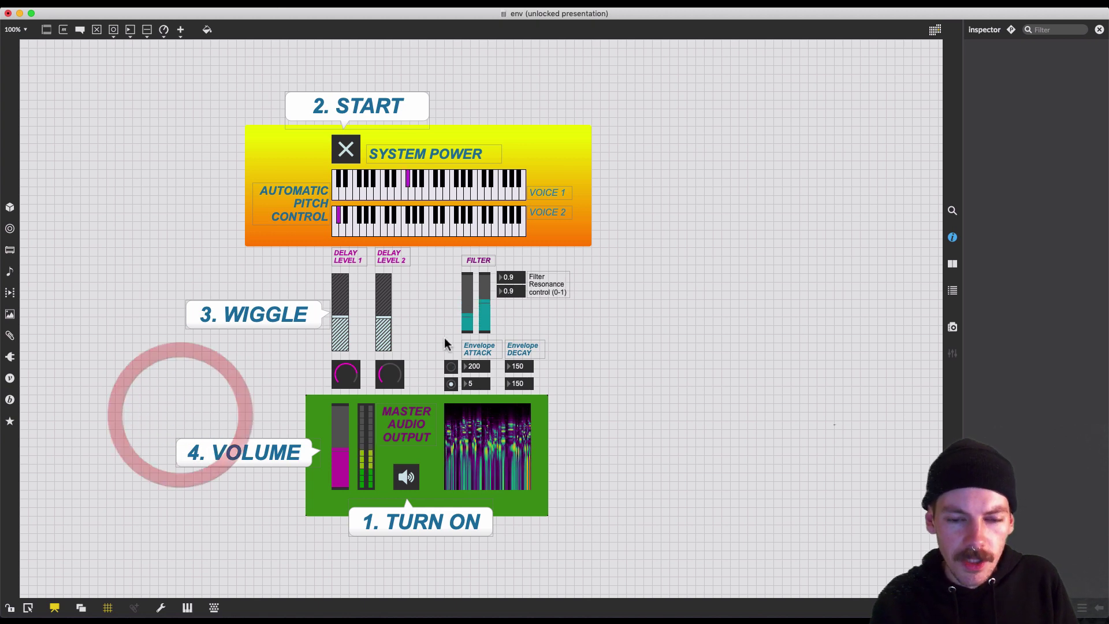
left_click(686, 354)
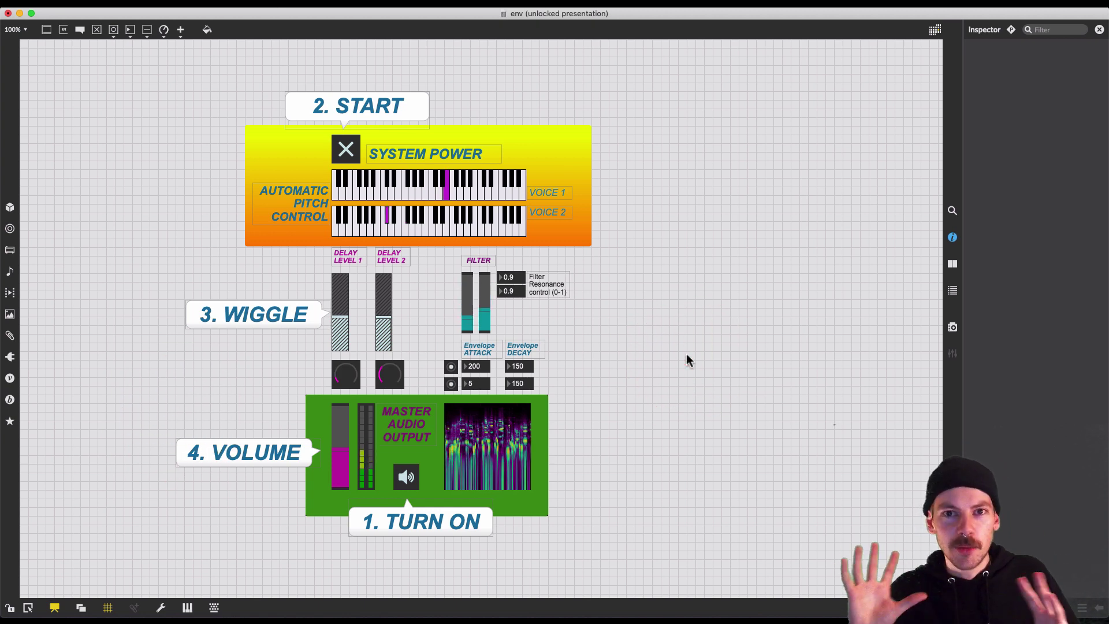